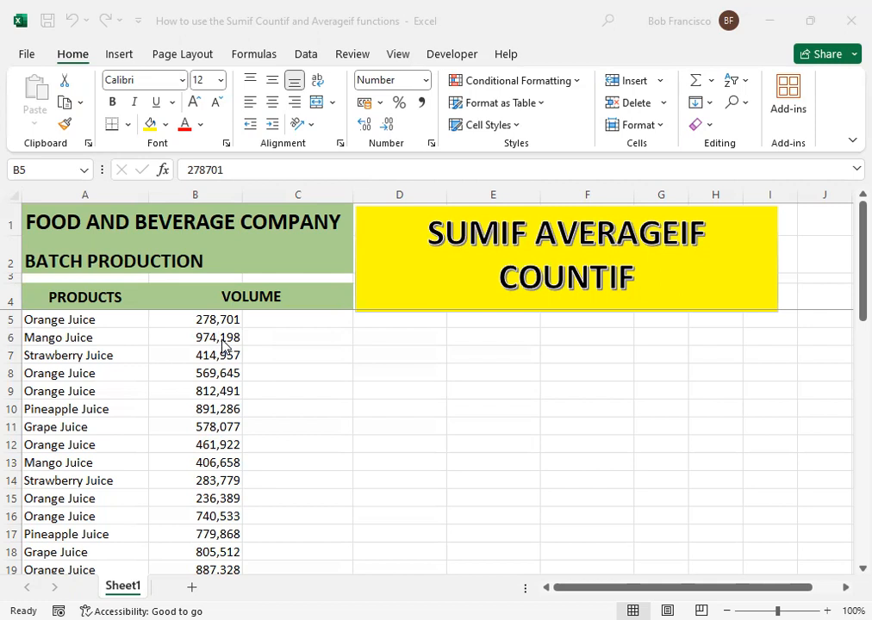
Start a SUMIF formula in cell B36, the Orange Juice total of the production summary, with A5:B30 as the range.
scroll(212, 343, down, 5)
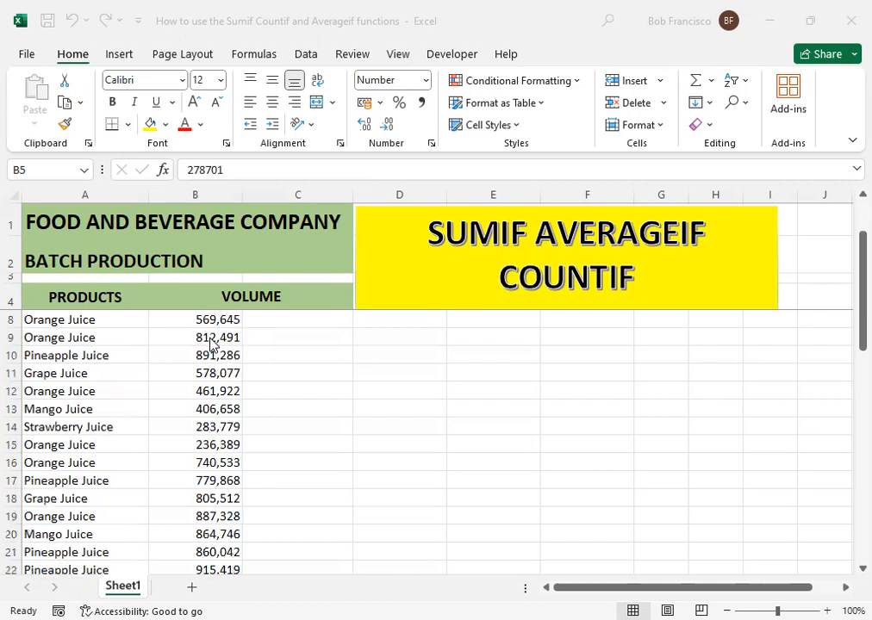
scroll(212, 343, down, 3)
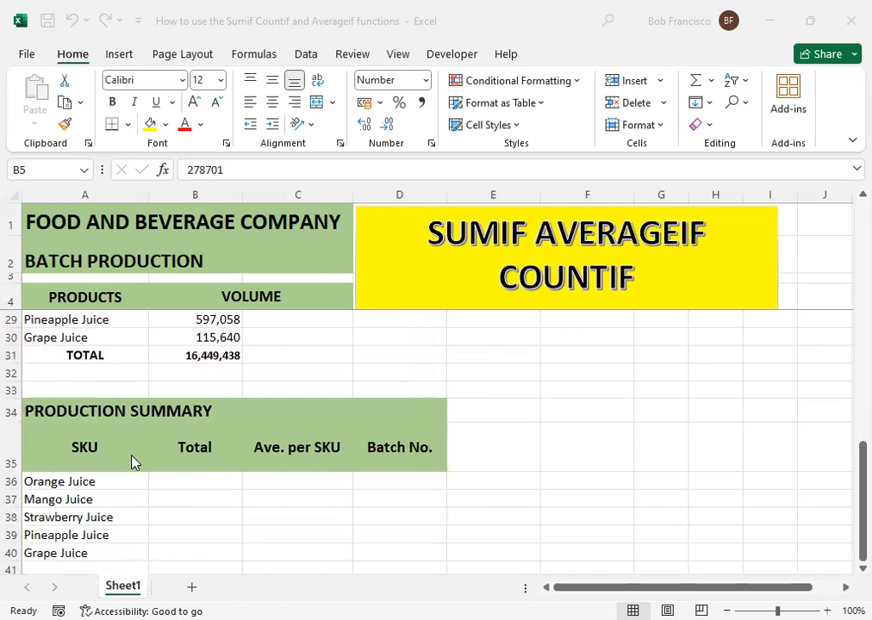
scroll(132, 461, down, 1)
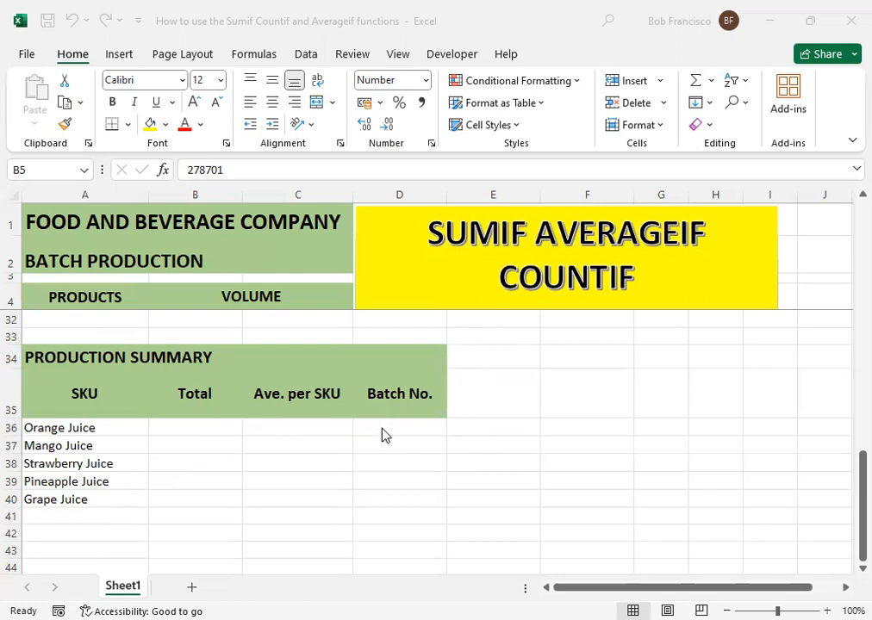
click(206, 422)
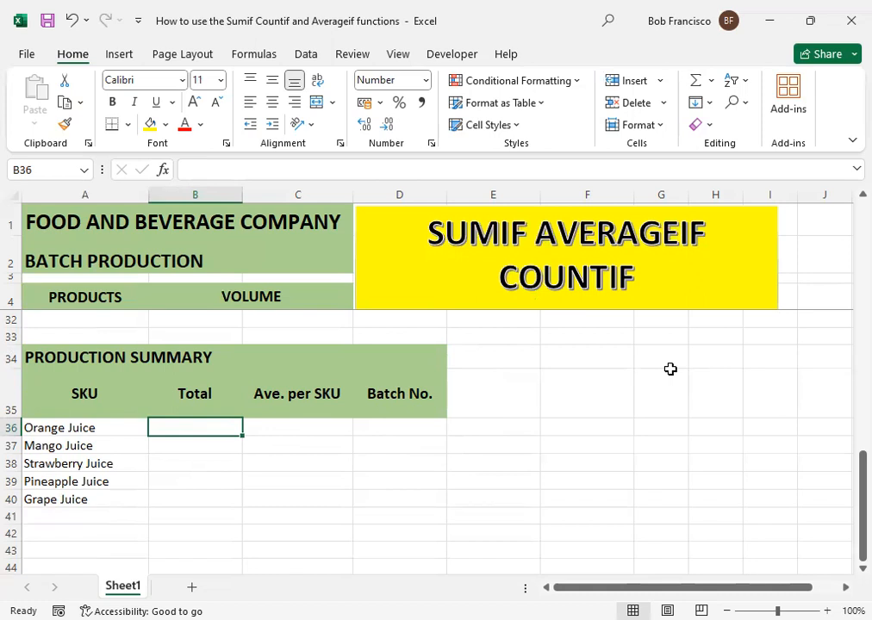
text(=)
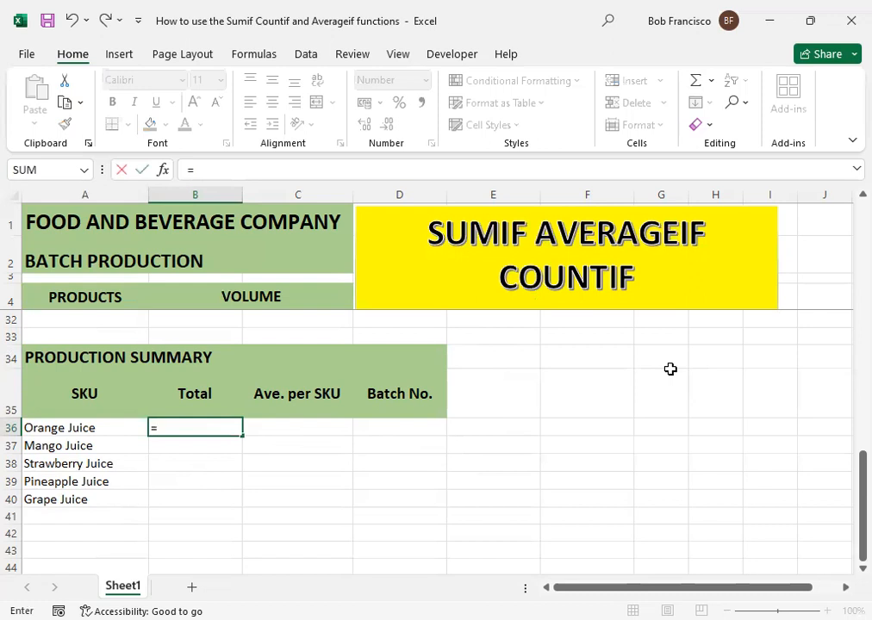
text(sumif)
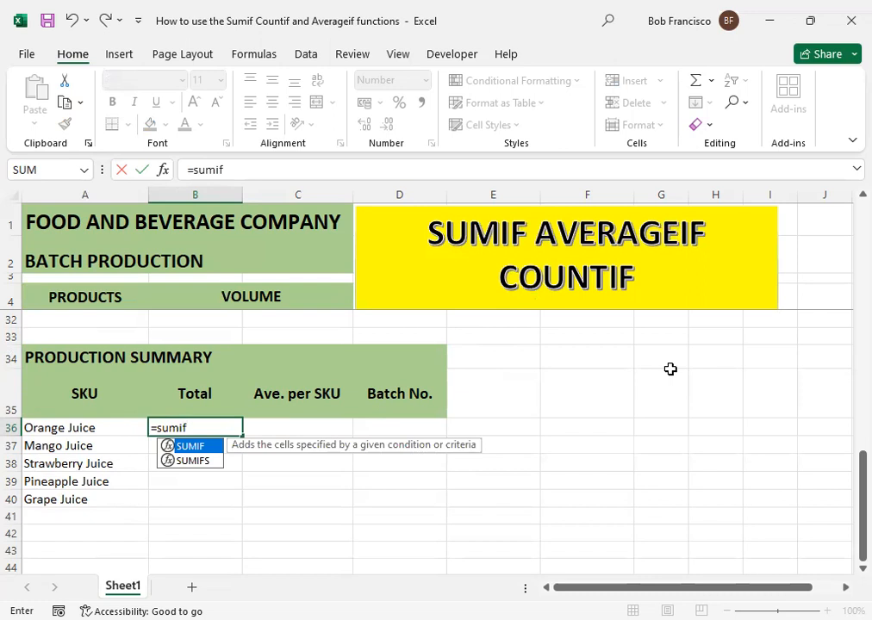
key(Tab)
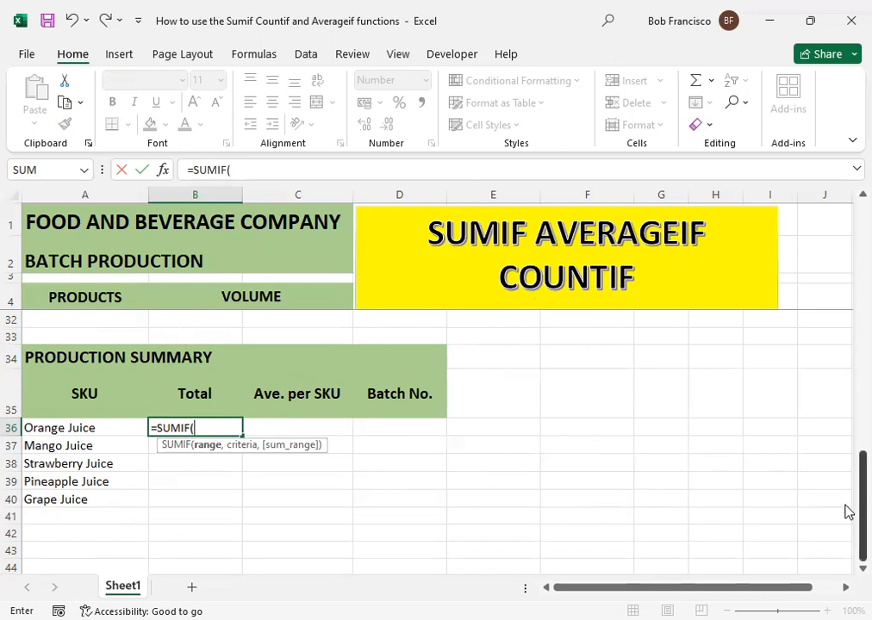
drag(845, 511, 713, 232)
click(80, 319)
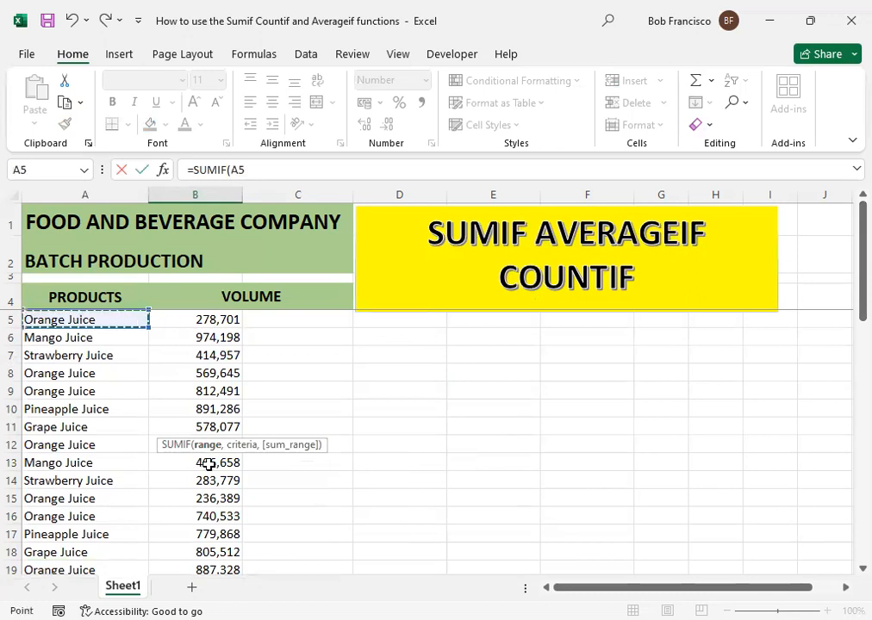
drag(80, 319, 256, 508)
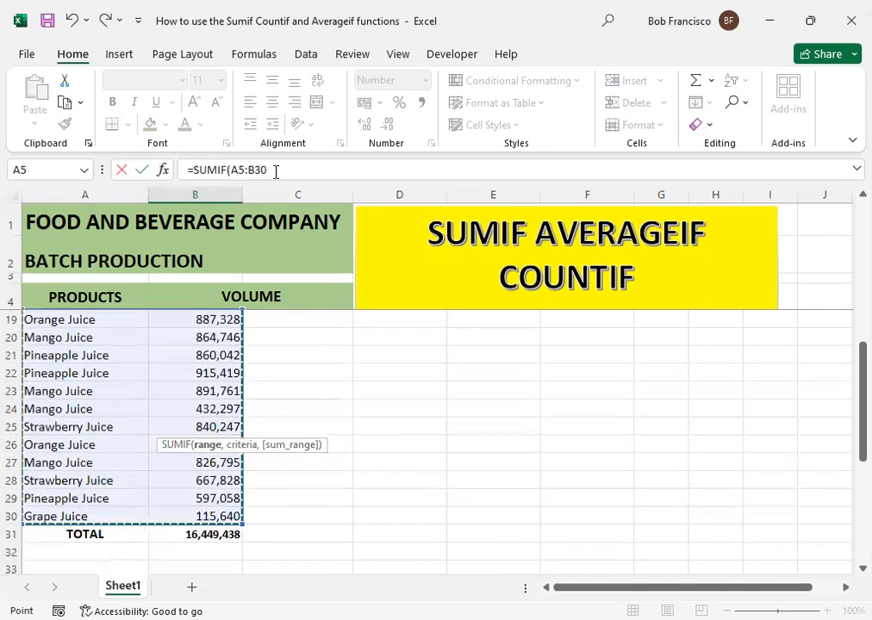
Make the end of the SUMIF range absolute as $B$30 and add "Orange Juice" as the criteria.
key(F2)
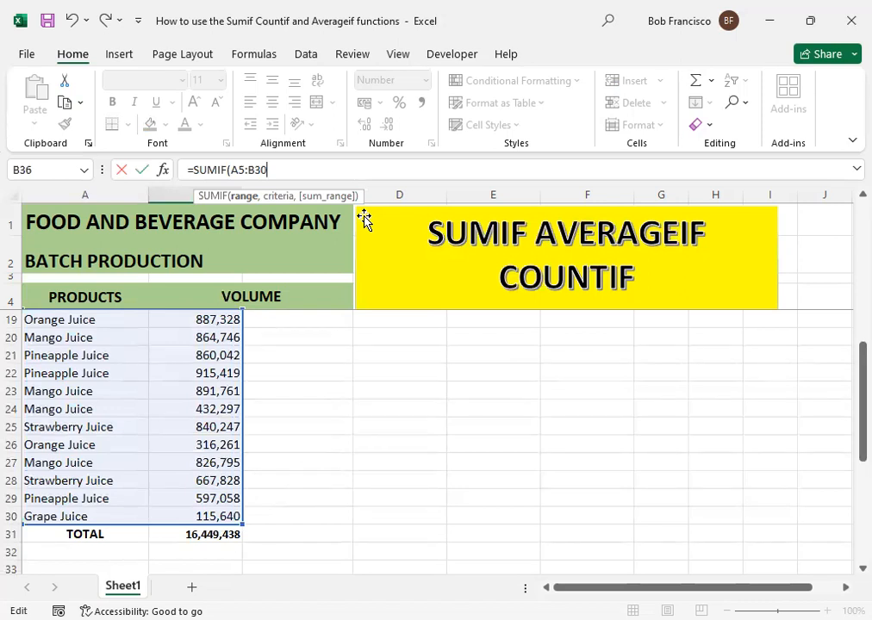
key(F4)
text(,)
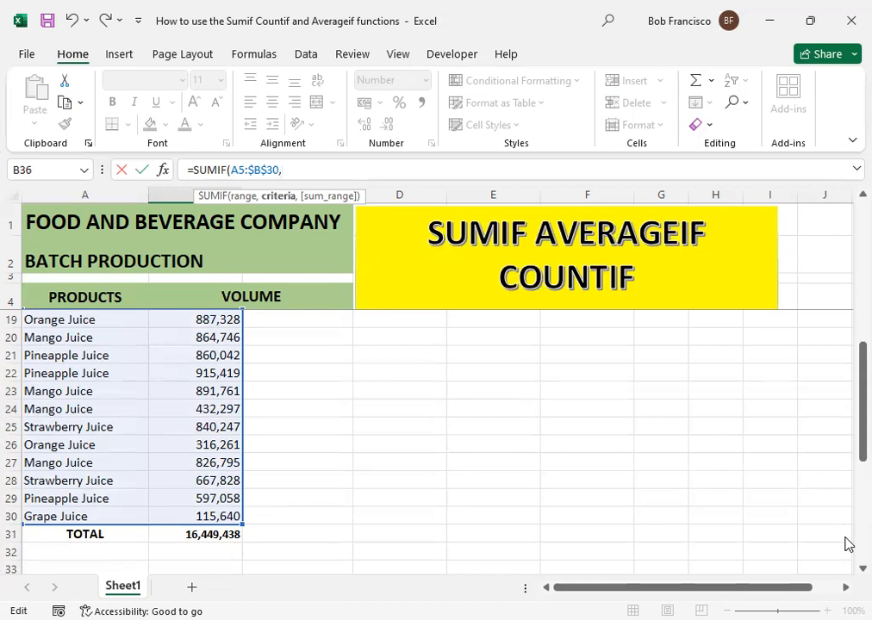
drag(847, 419, 849, 552)
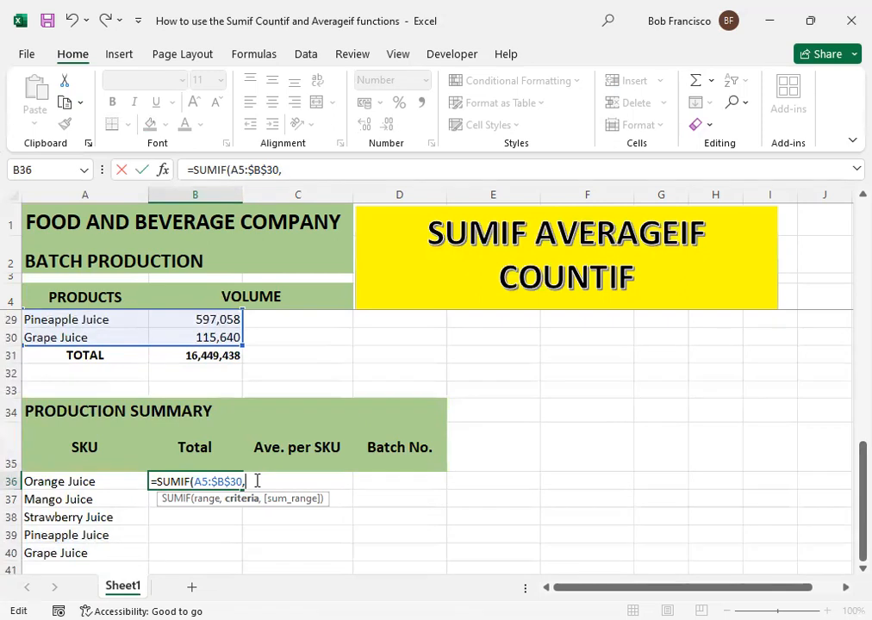
text("Orange )
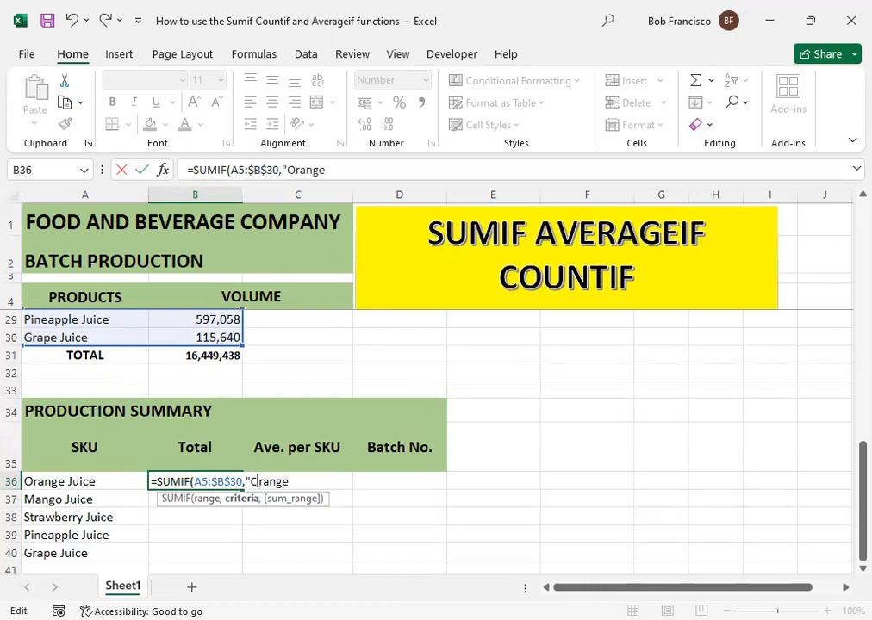
text(Juice")
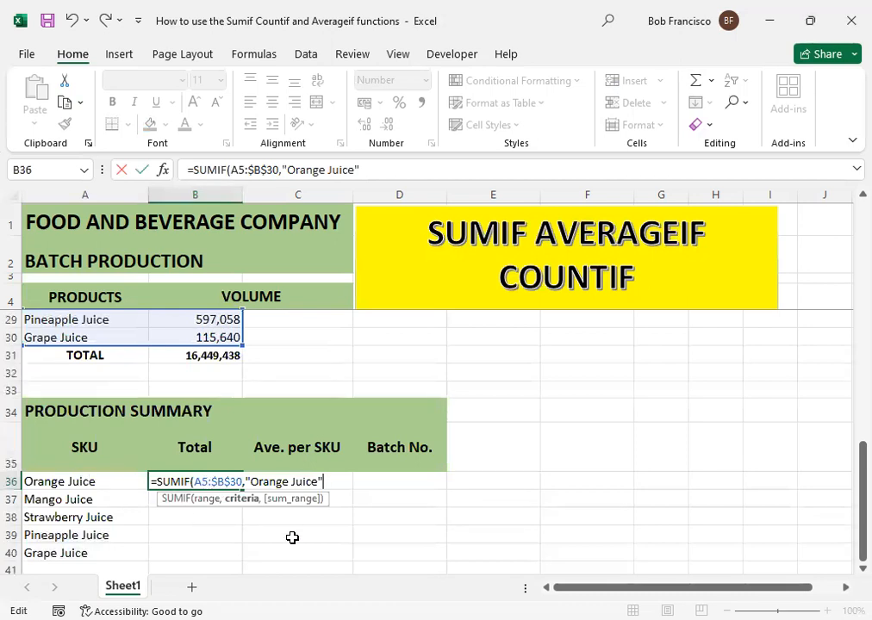
text(,)
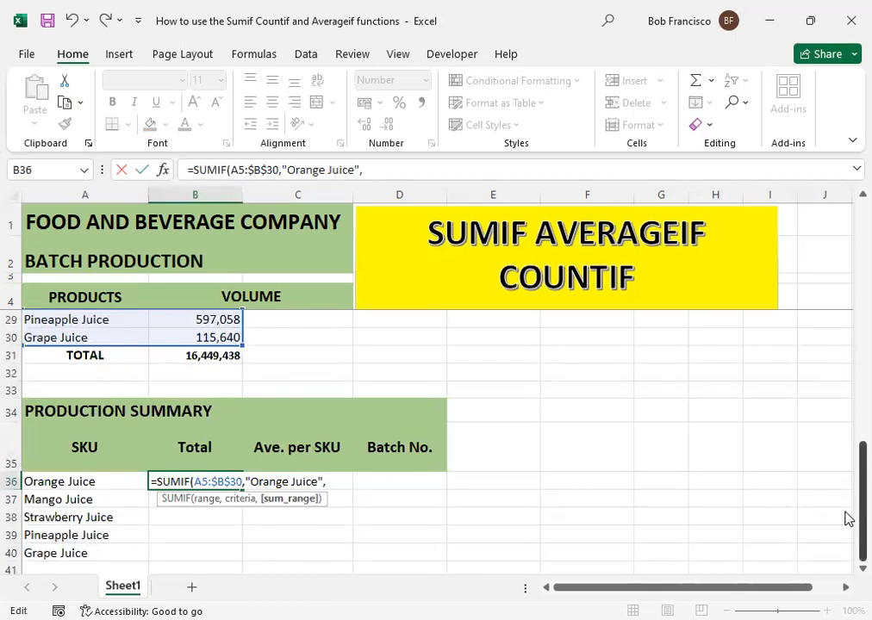
Use the volumes in B5:B30 as the sum range and complete the SUMIF formula in B36.
scroll(844, 517, up, 8)
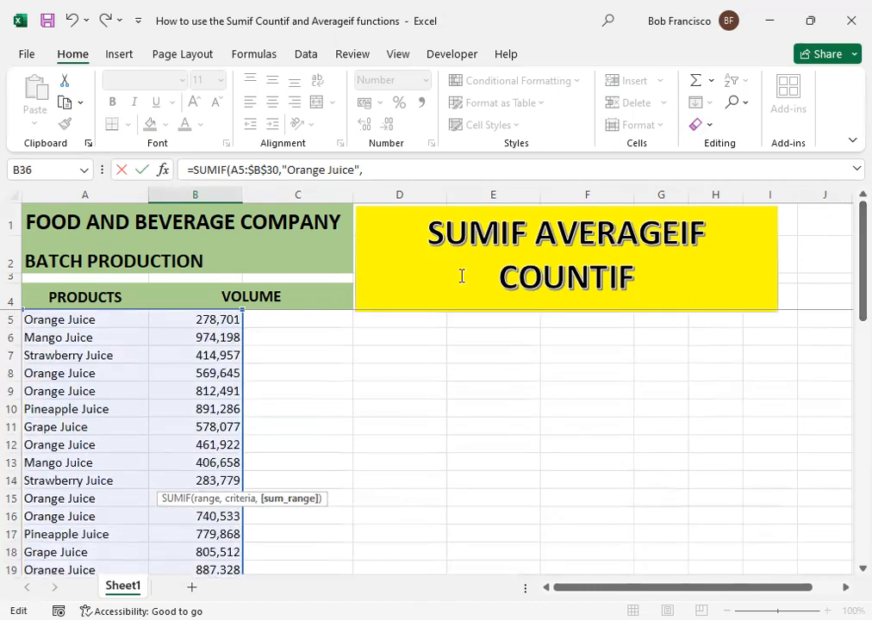
click(215, 320)
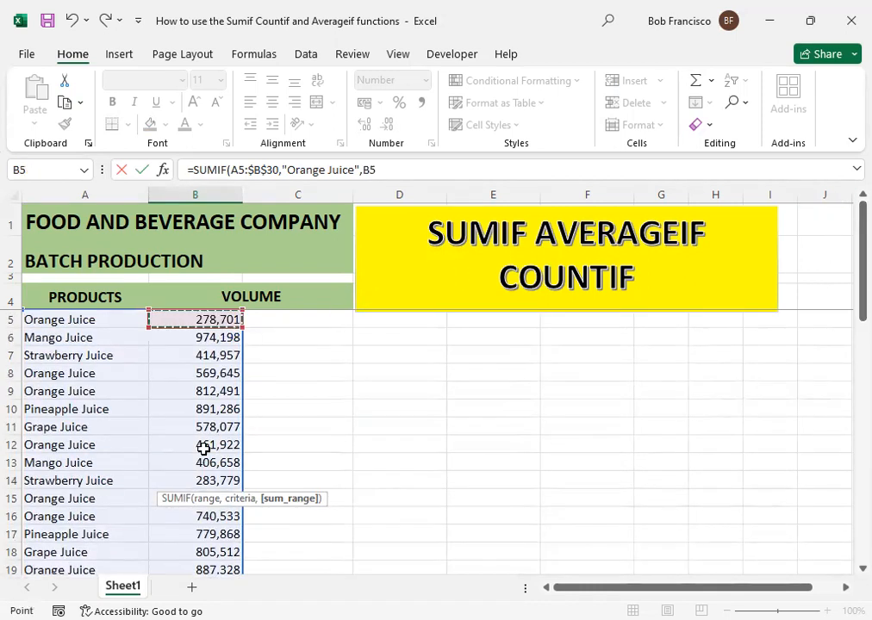
drag(204, 449, 241, 522)
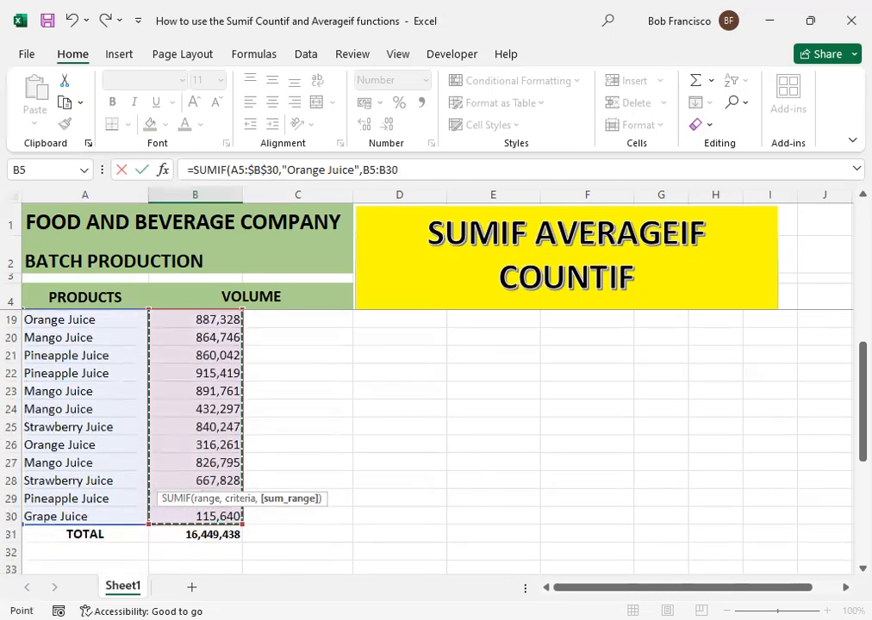
click(413, 169)
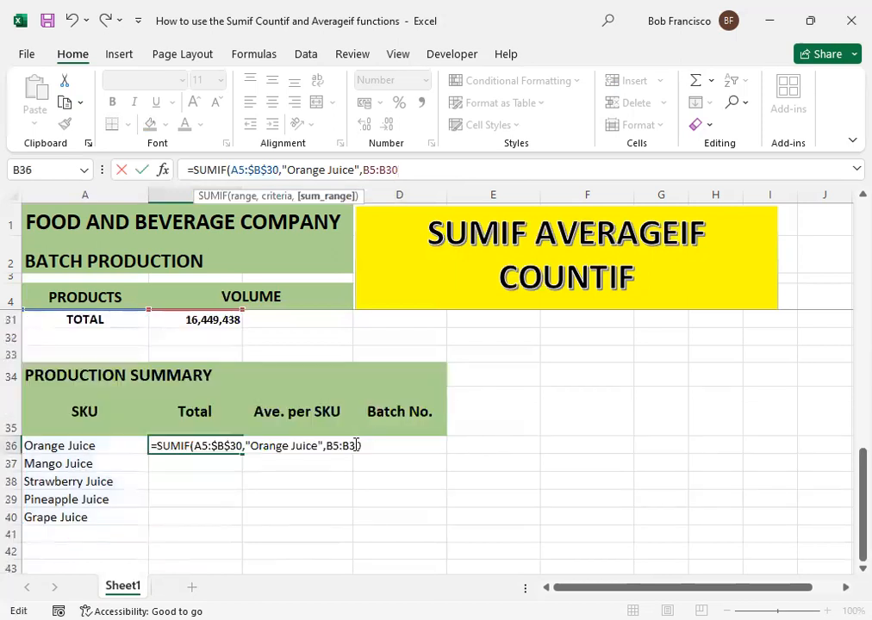
click(372, 446)
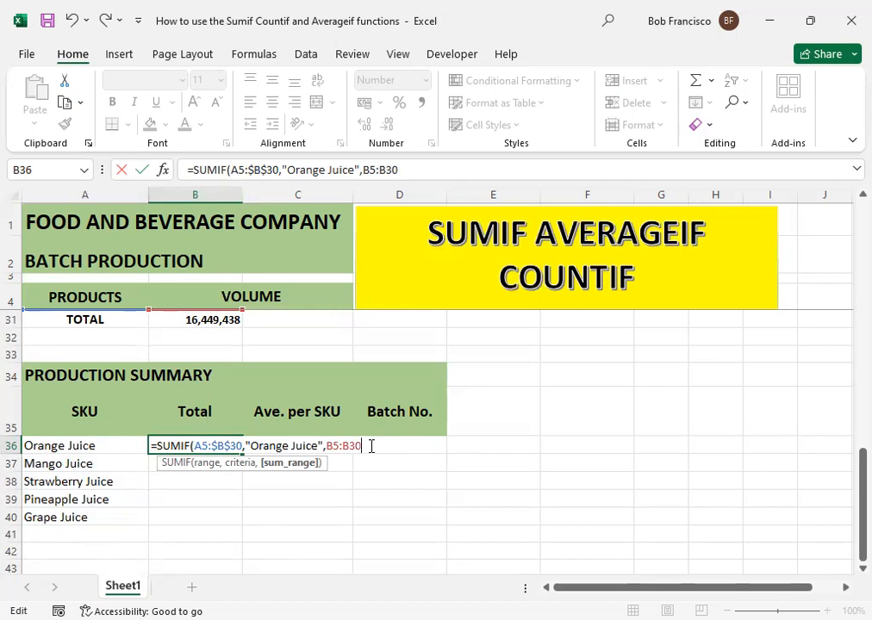
text())
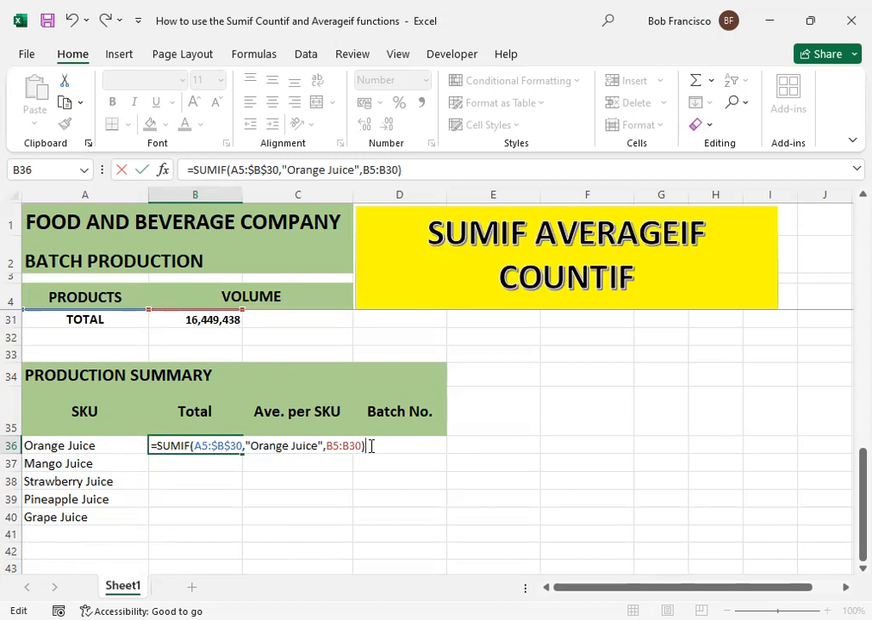
key(Return)
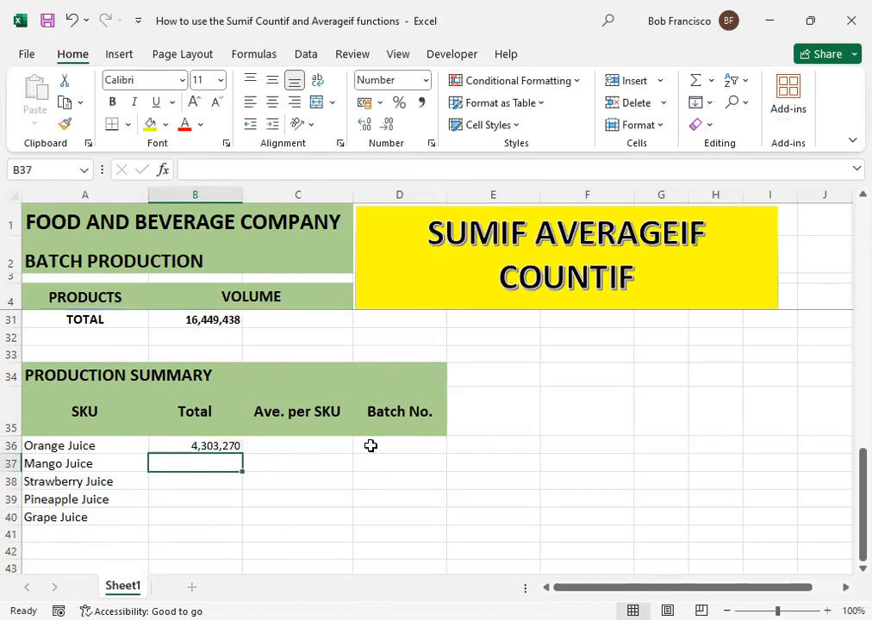
Examine the Orange Juice rows and their volumes in the batch production list to verify the total.
key(Up)
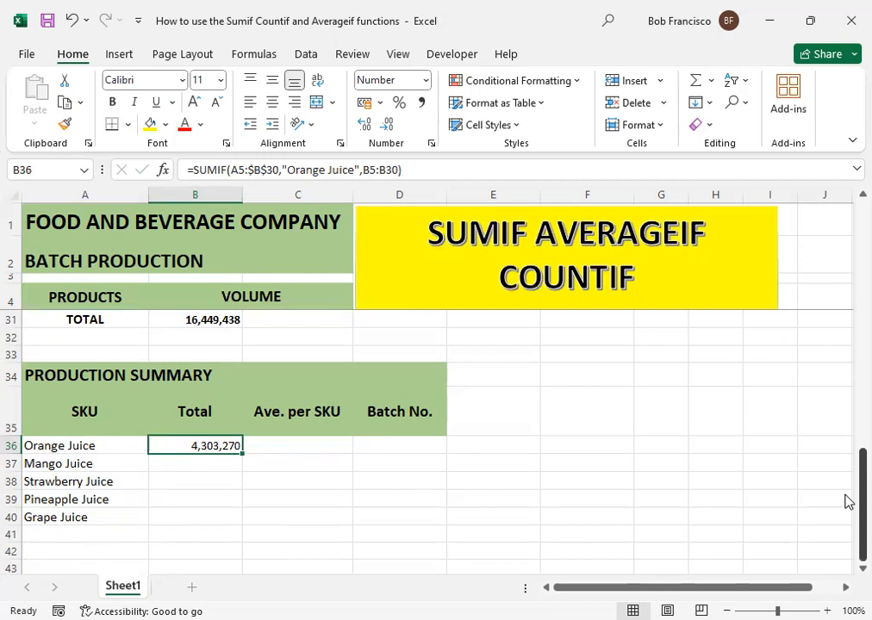
drag(848, 504, 831, 230)
click(56, 318)
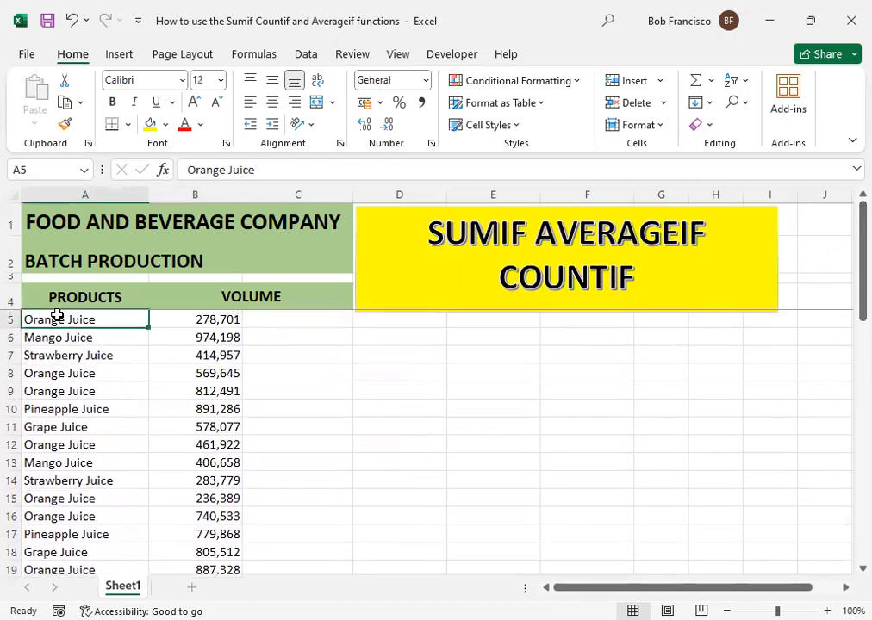
click(65, 370)
drag(66, 369, 181, 399)
drag(70, 445, 204, 446)
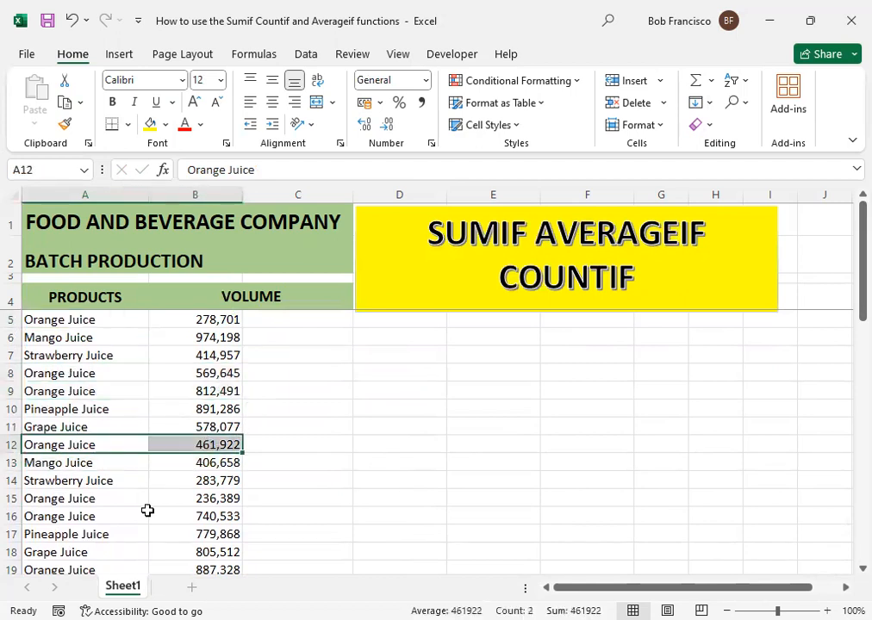
scroll(69, 413, down, 2)
drag(59, 394, 186, 409)
drag(53, 462, 193, 473)
scroll(190, 501, down, 1)
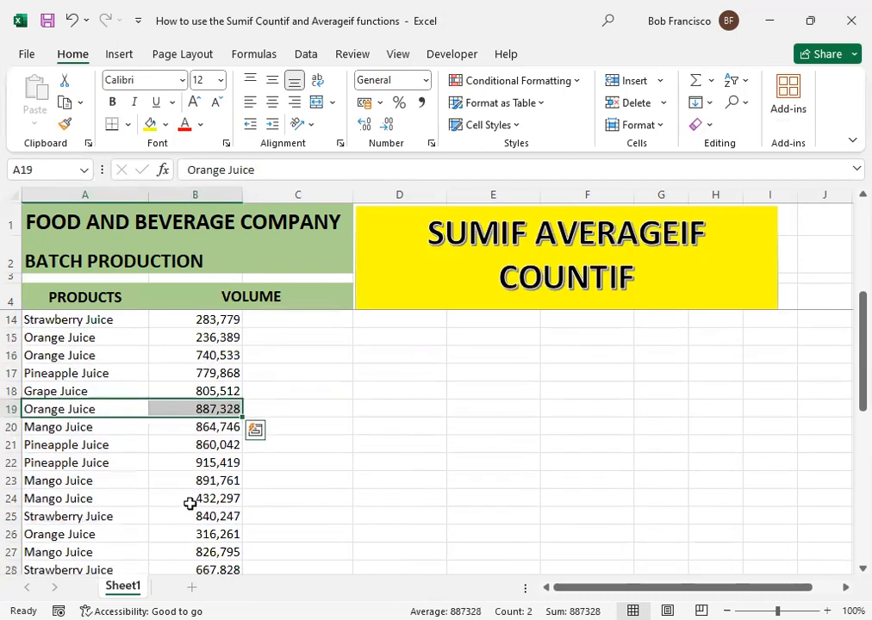
Fill the SUMIF formula from B36 down through B40 for the remaining products.
scroll(188, 509, down, 6)
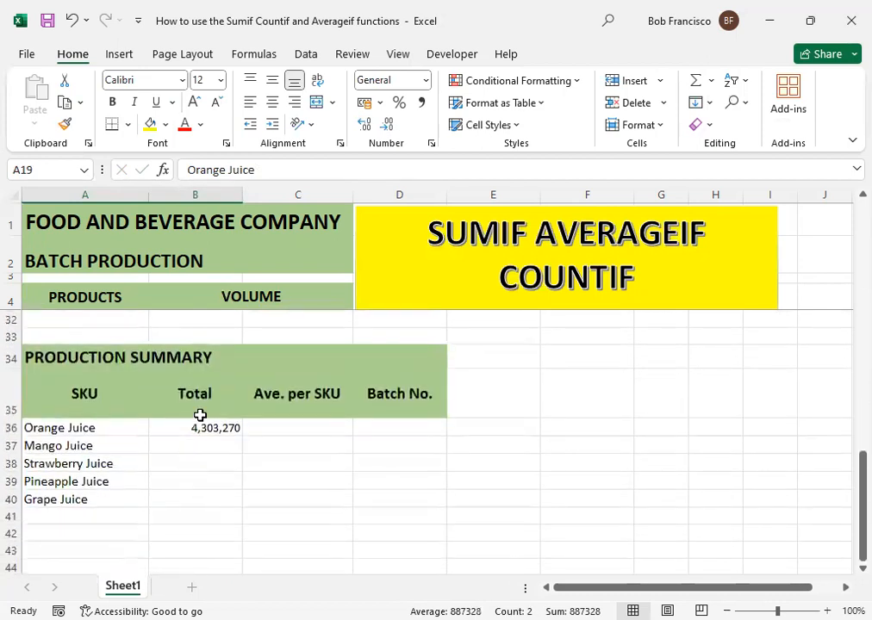
click(202, 428)
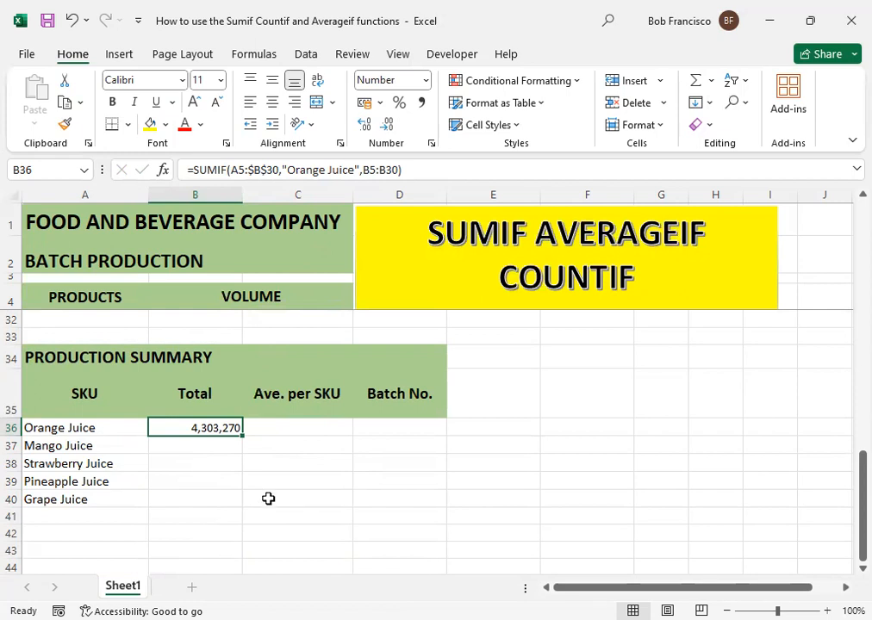
drag(244, 438, 233, 503)
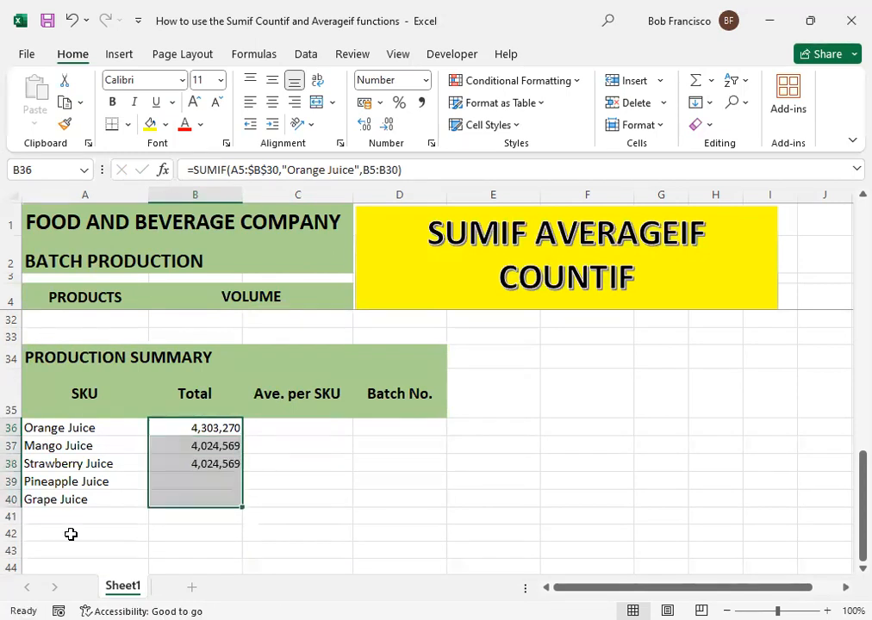
Examine the cell references and criteria in each total formula from B36 to B40.
click(181, 444)
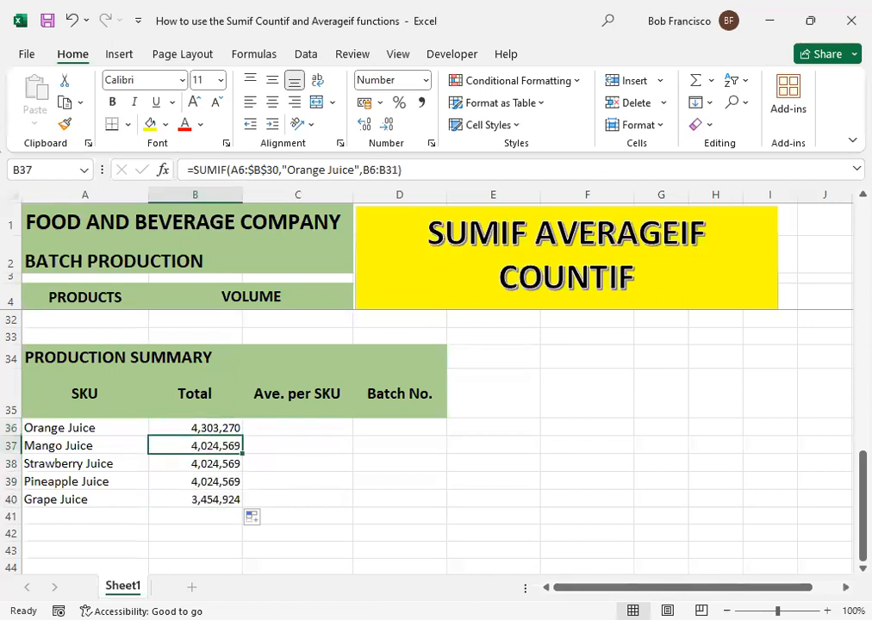
key(Up)
key(Down)
key(Down)
key(Down)
key(Down)
key(Up)
key(Up)
key(Up)
key(Up)
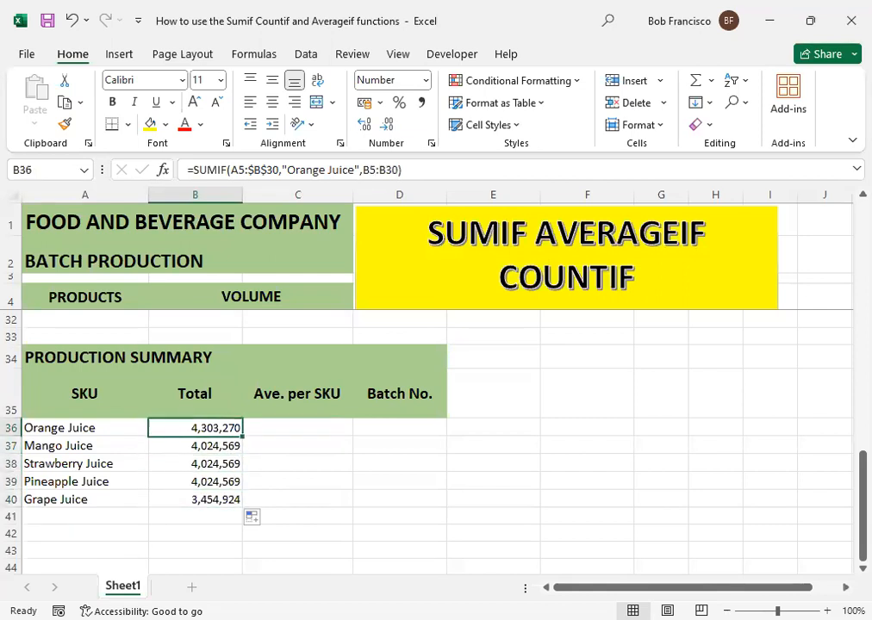
key(Down)
key(Down)
key(Down)
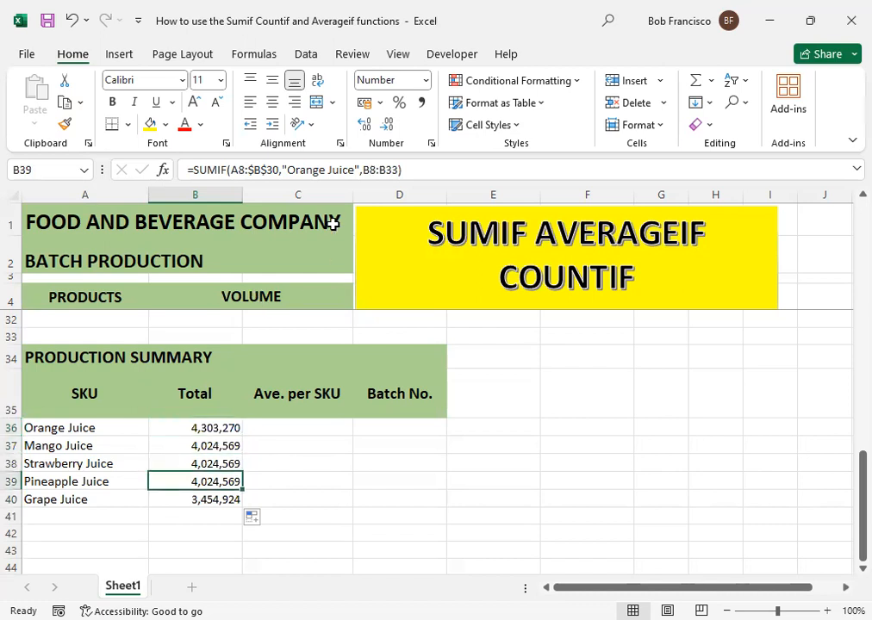
click(378, 168)
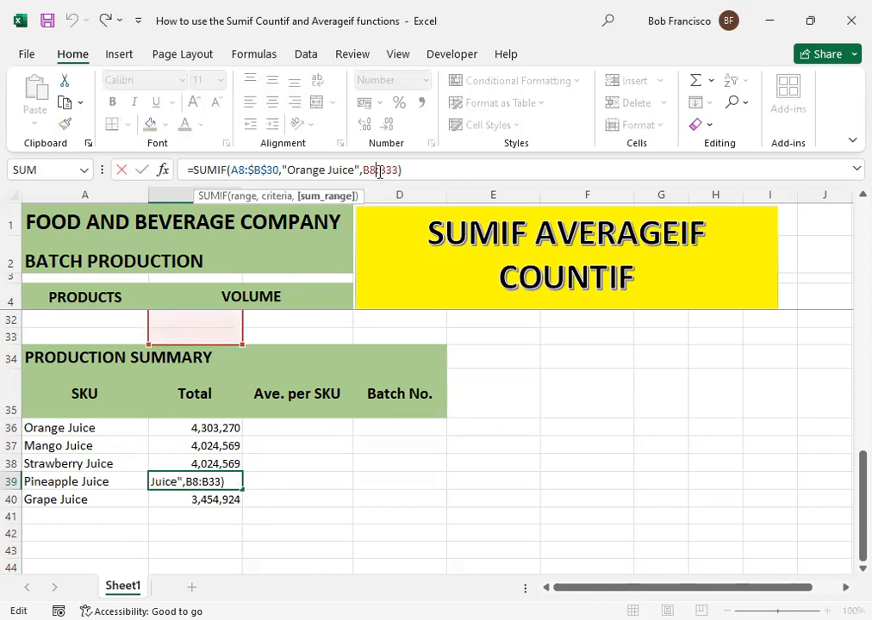
Make the ranges in B36's SUMIF formula absolute: $A$5:$B$30 for the criteria range and $B$5:$B$30 for the sum range.
click(205, 425)
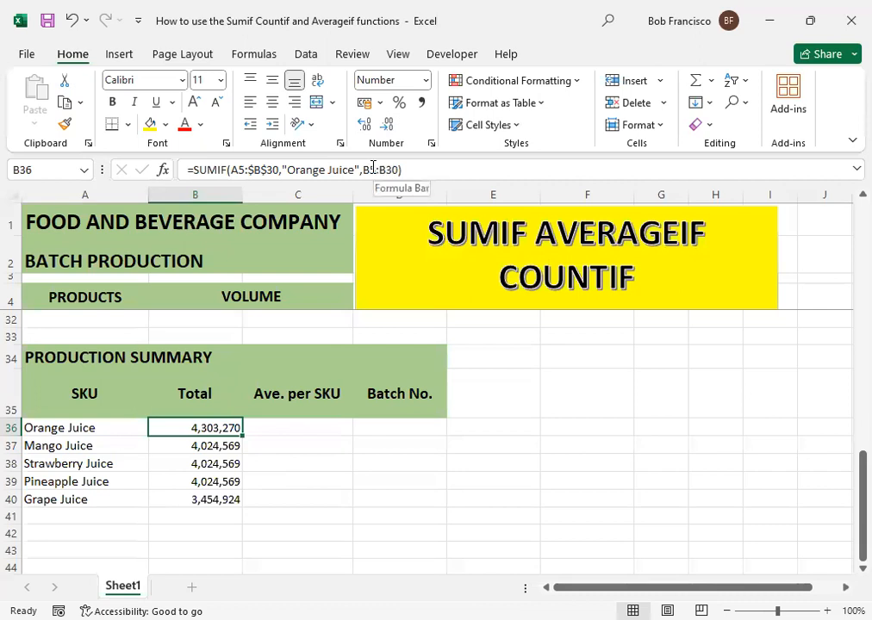
click(371, 168)
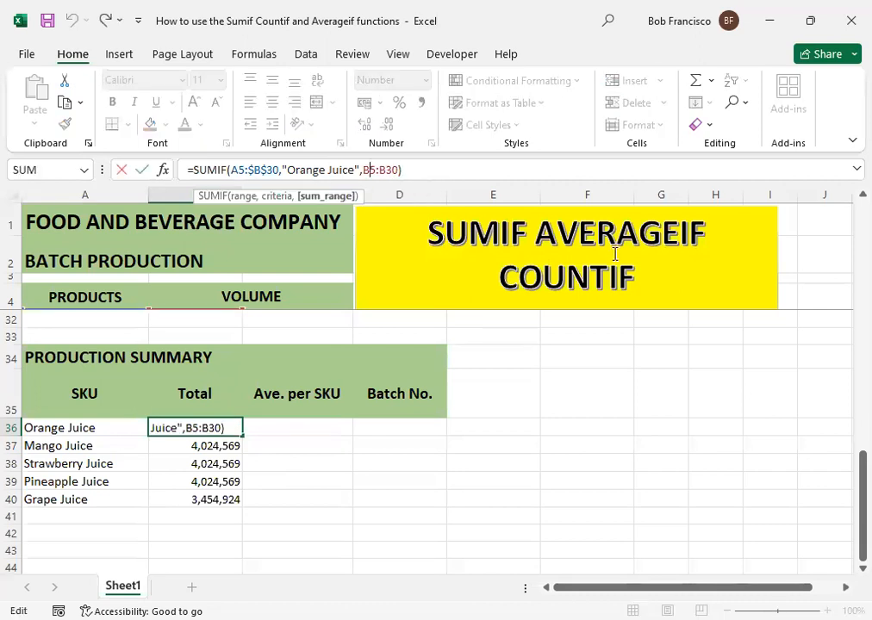
key(F4)
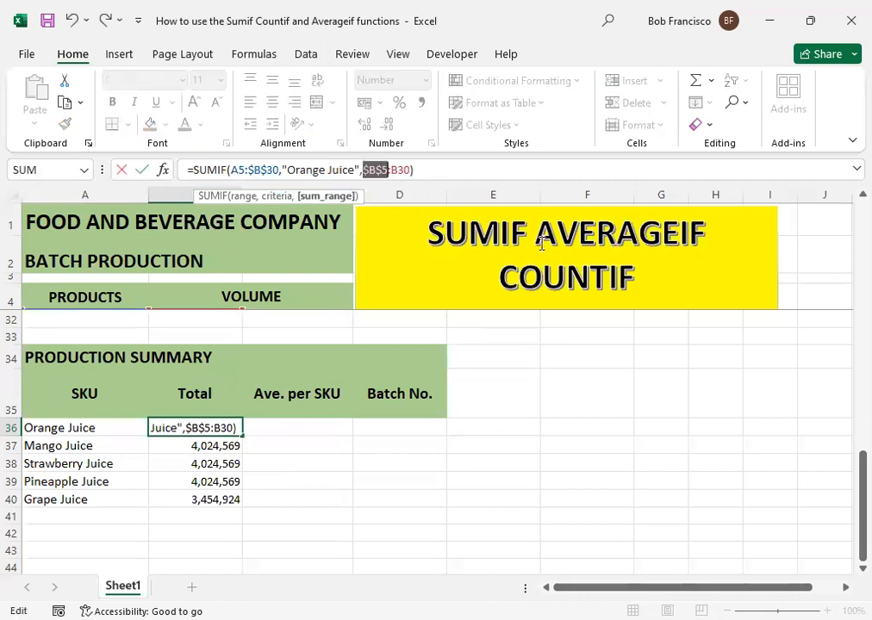
click(403, 168)
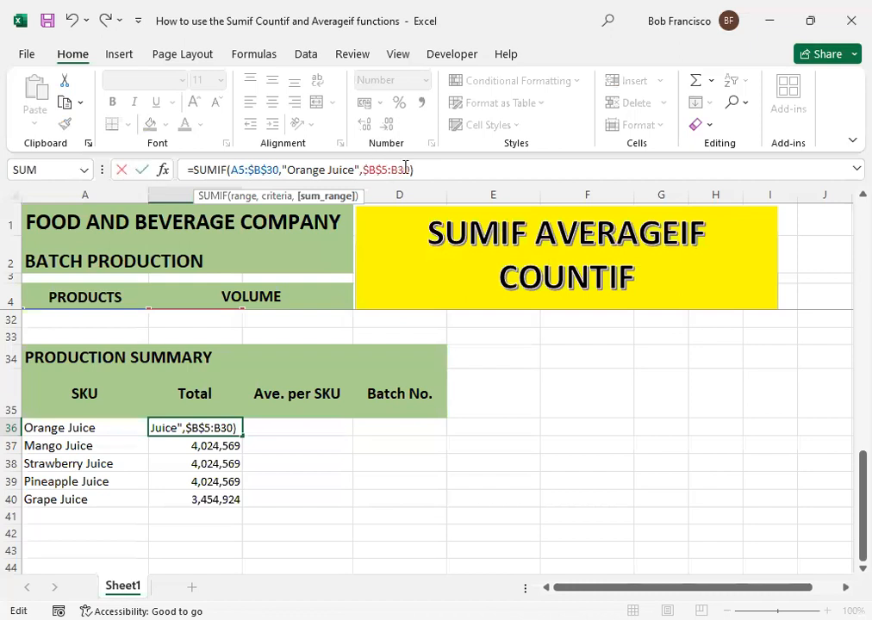
key(F4)
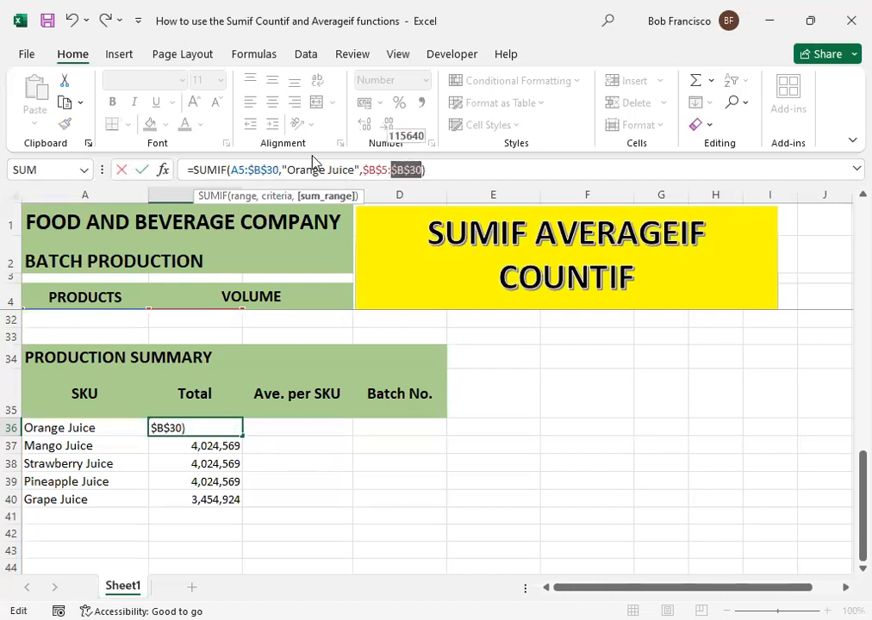
click(232, 170)
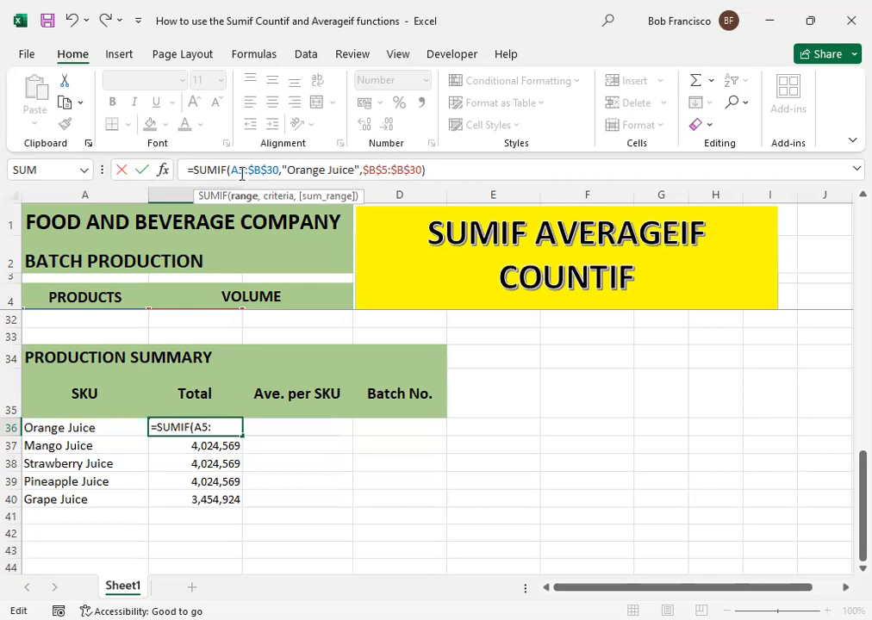
key(F4)
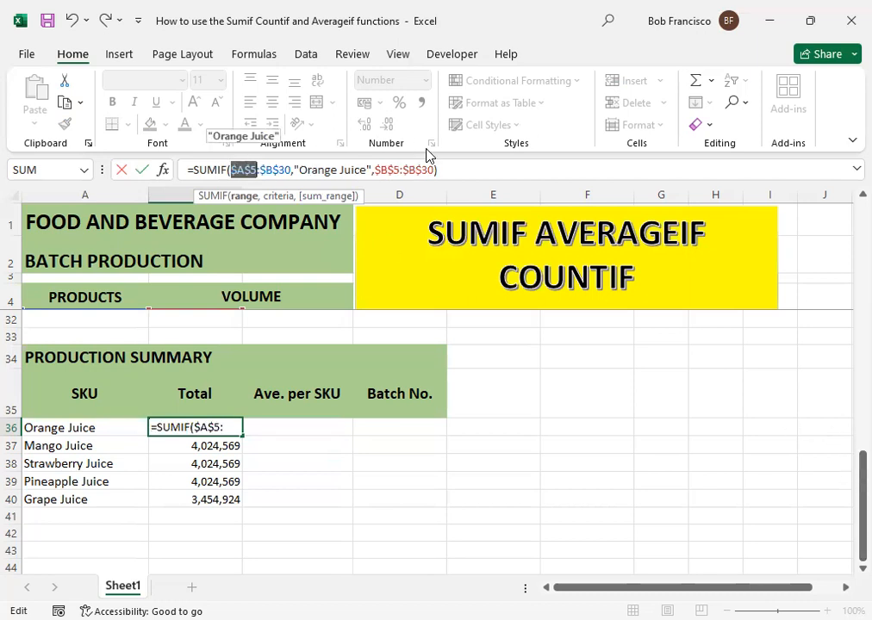
click(447, 166)
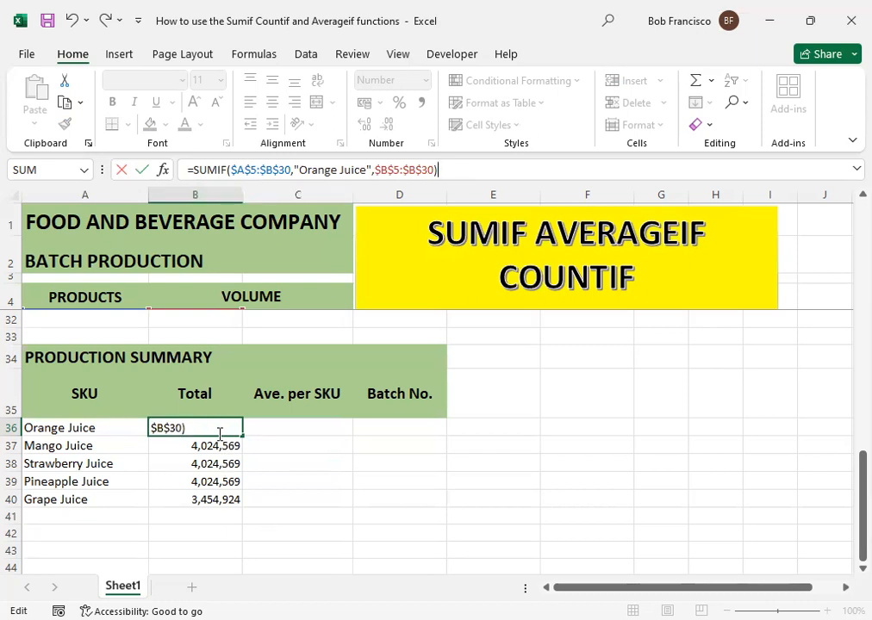
key(Return)
Fill the SUMIF formula with absolute ranges from B36 down through B40.
key(Up)
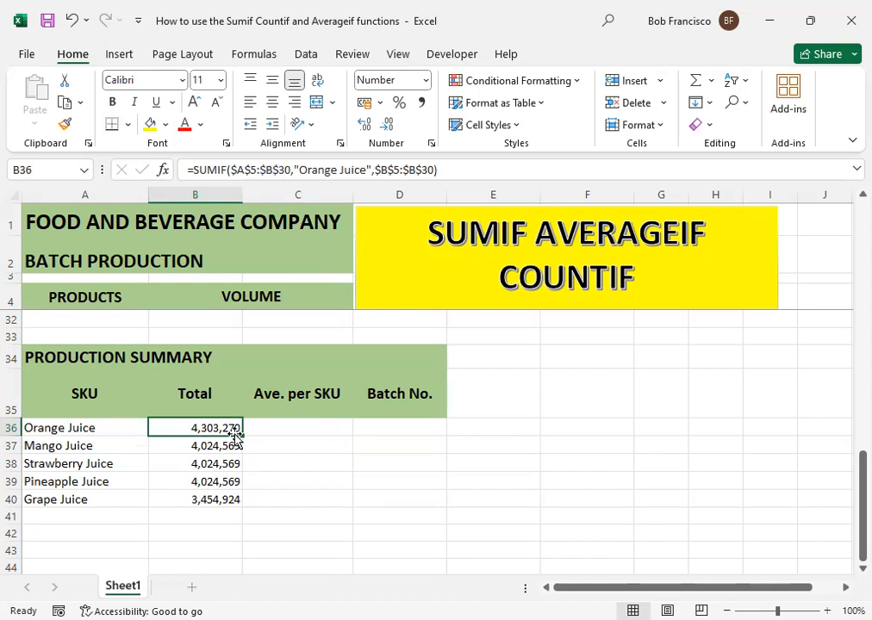
drag(244, 437, 241, 504)
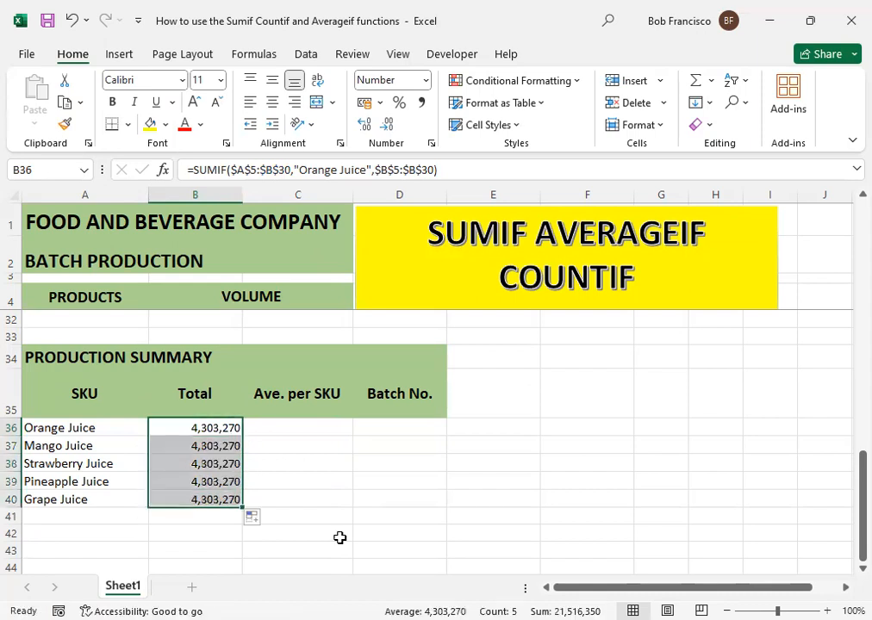
Examine the absolute ranges and the criteria in the total formulas from B36 to B40.
click(206, 430)
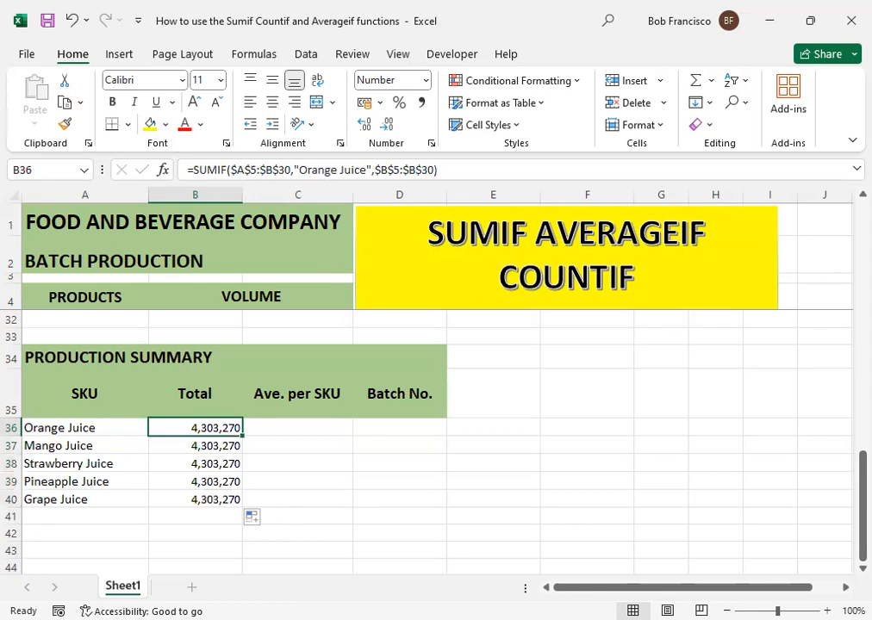
key(Down)
key(Down)
key(Down)
key(Down)
key(Down)
key(Up)
key(Up)
key(Up)
key(Up)
key(Up)
click(233, 170)
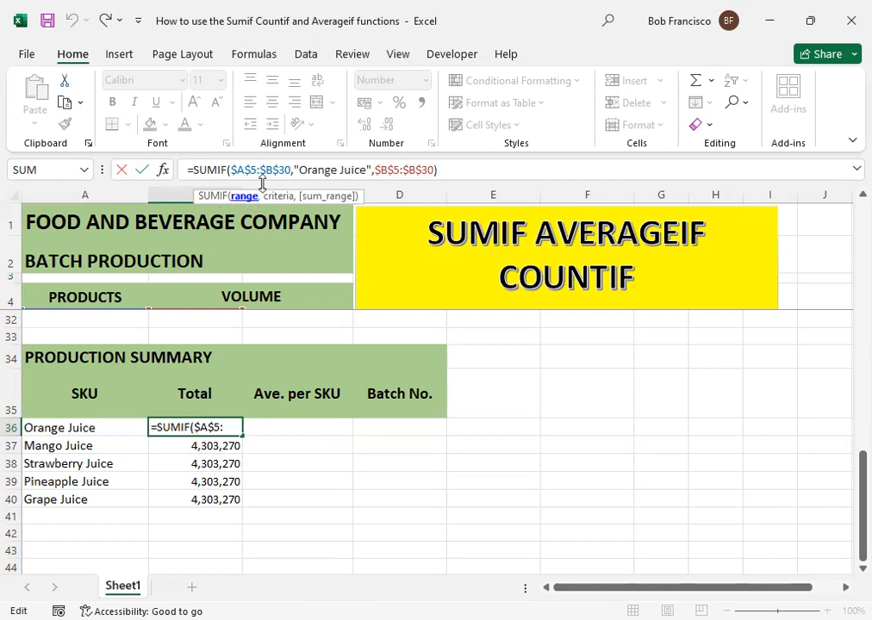
click(391, 171)
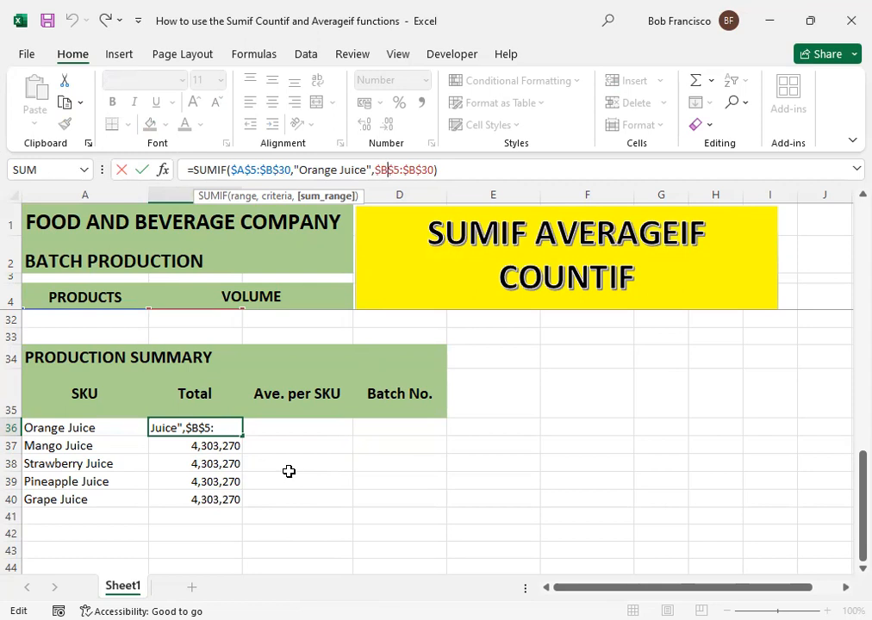
key(Return)
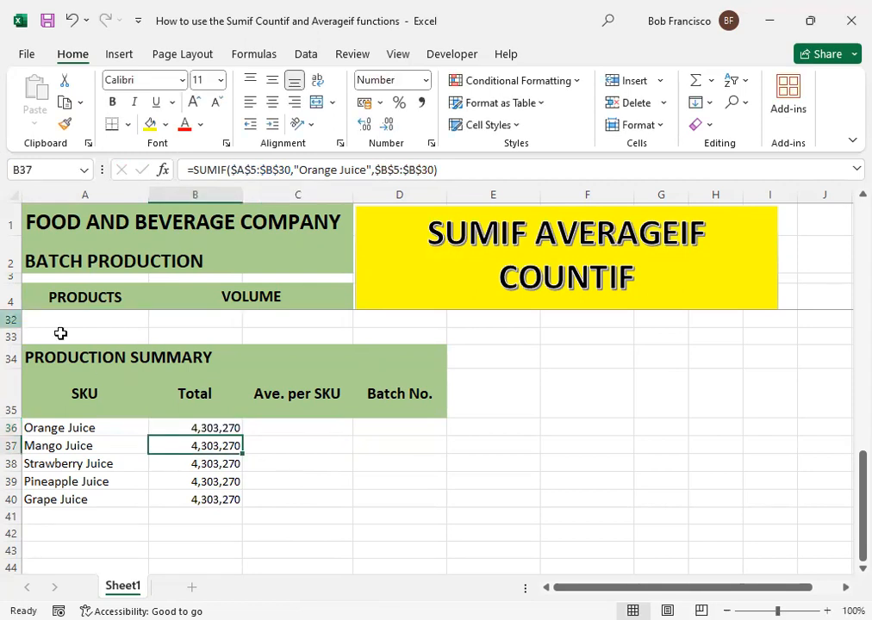
Change the SUMIF criterion in the Mango Juice total, B37, to "Mango Juice".
click(198, 428)
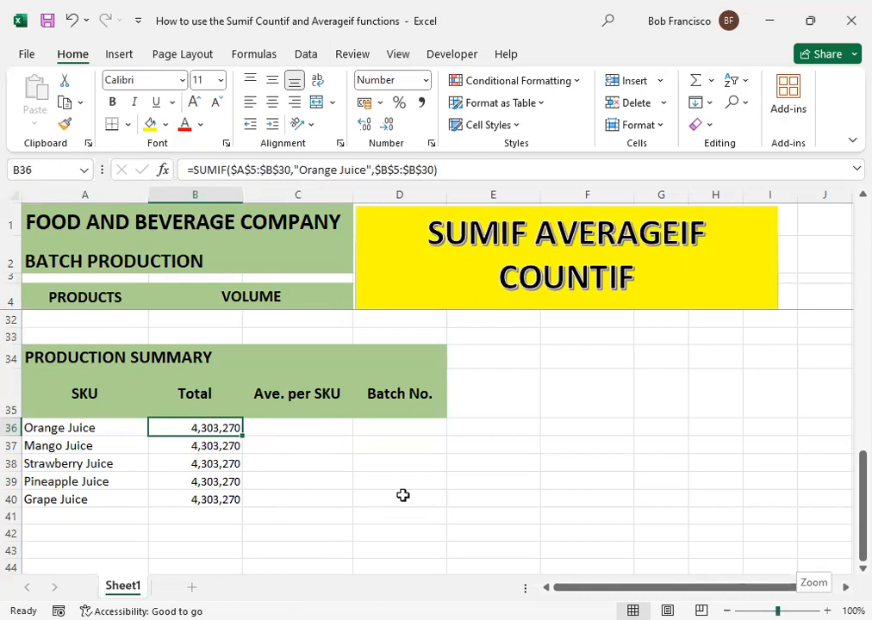
key(Down)
key(Left)
key(Right)
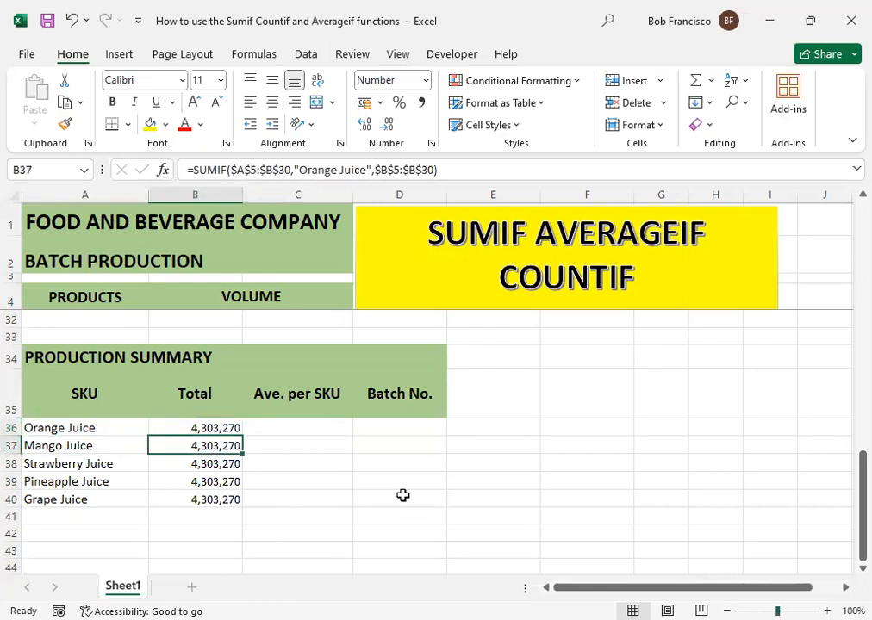
key(F2)
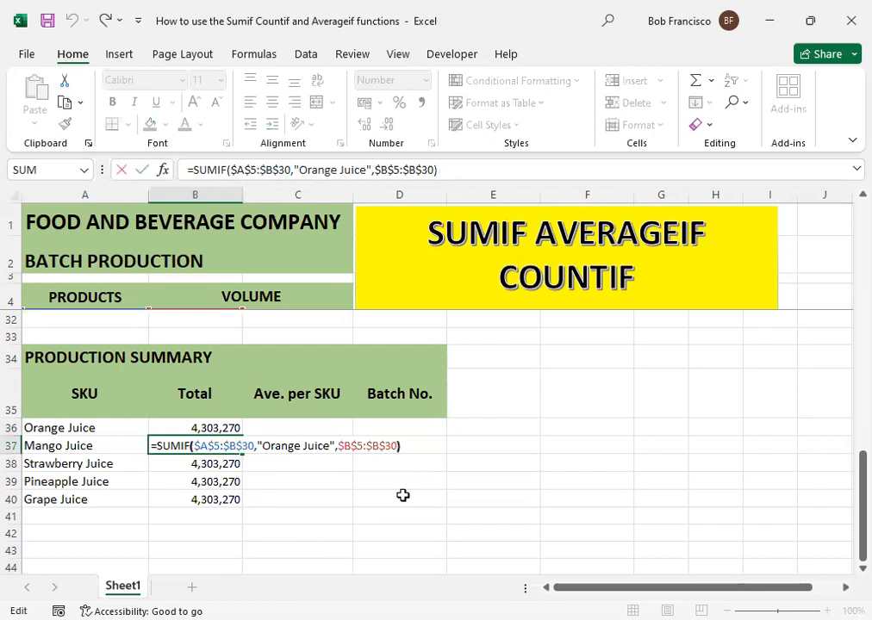
key(Left)
key(Left)
key(Left)
key(Left)
key(Left)
key(Left)
key(Left)
key(Left)
key(Left)
key(Left)
key(Left)
key(Left)
key(Left)
key(Left)
key(Left)
key(Left)
key(Left)
key(Left)
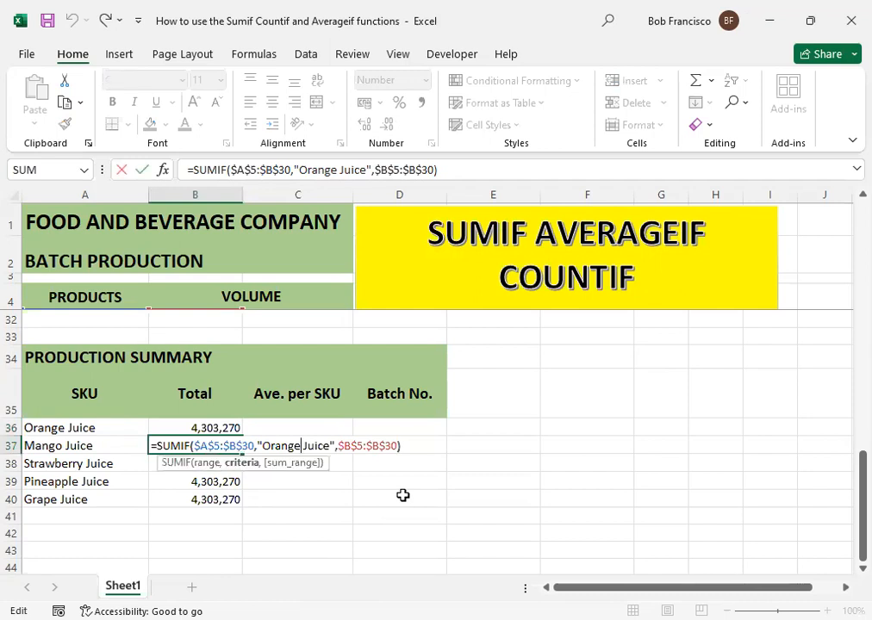
key(BackSpace)
key(BackSpace)
key(BackSpace)
key(BackSpace)
key(BackSpace)
key(BackSpace)
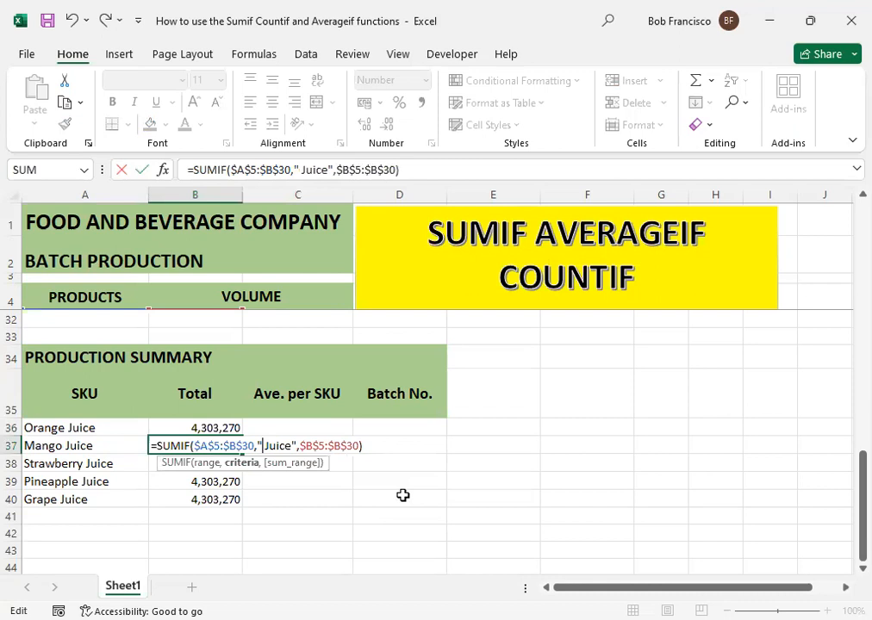
text(Mang)
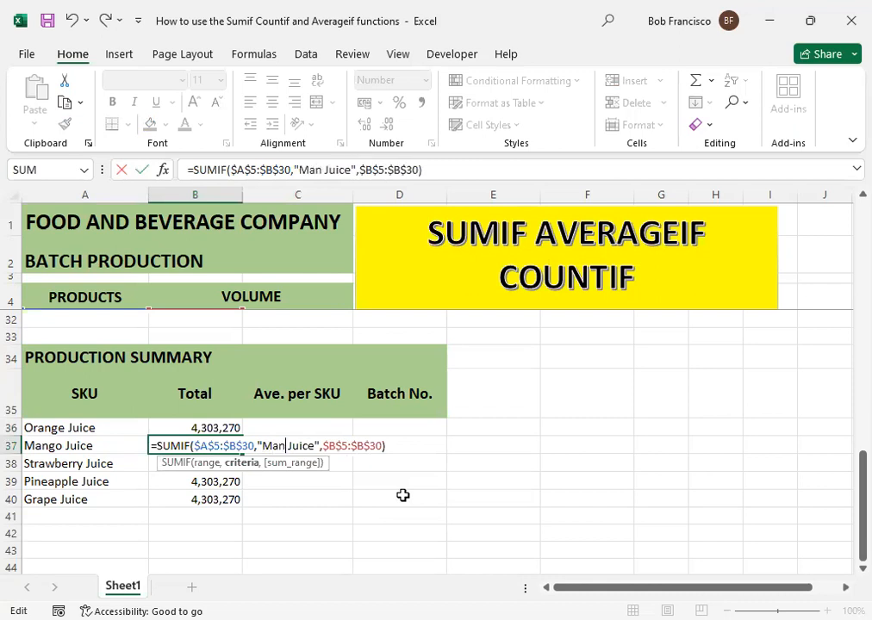
text(o)
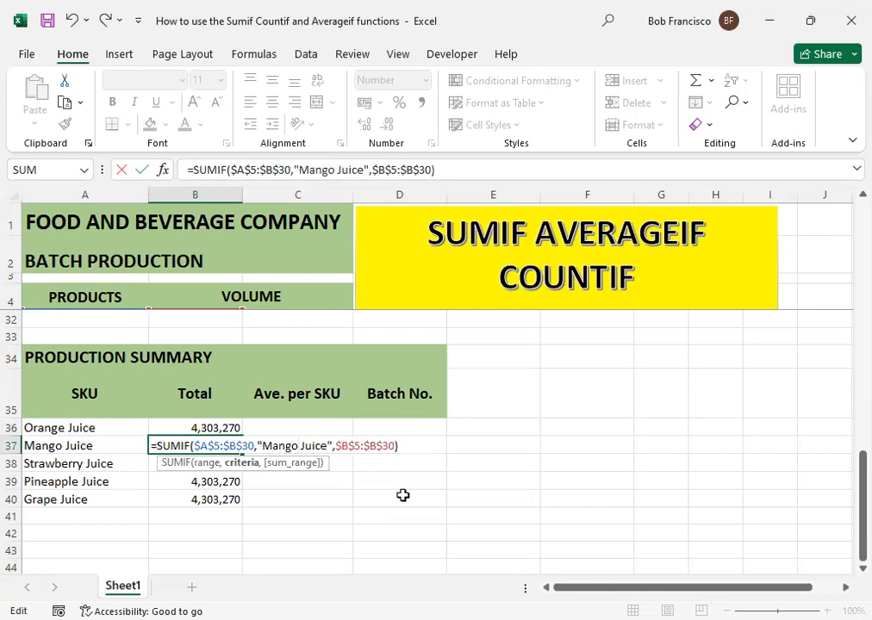
key(ctrl+Return)
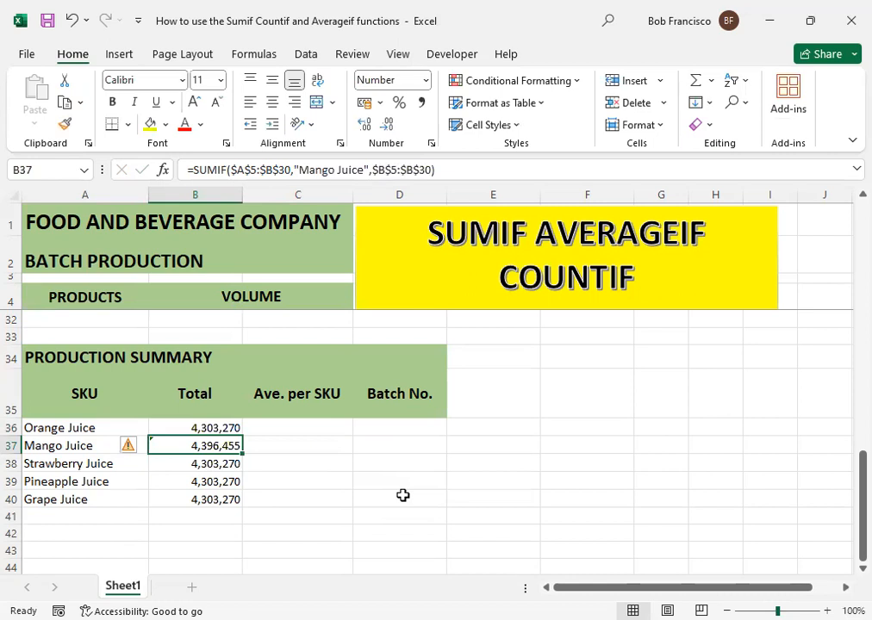
Change the SUMIF criterion in the Strawberry Juice total, B38, to "Strawberry Juice".
key(Down)
key(Left)
key(Right)
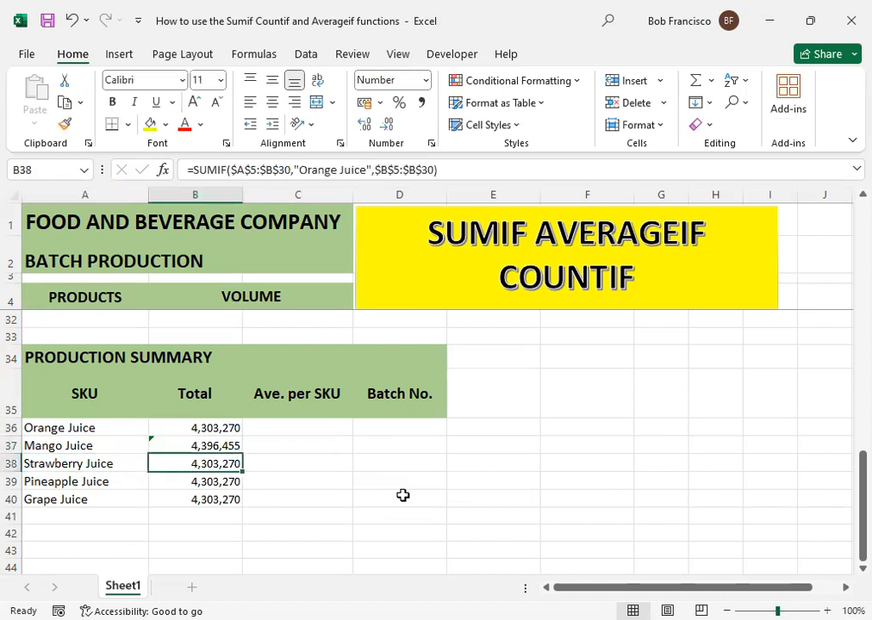
key(F2)
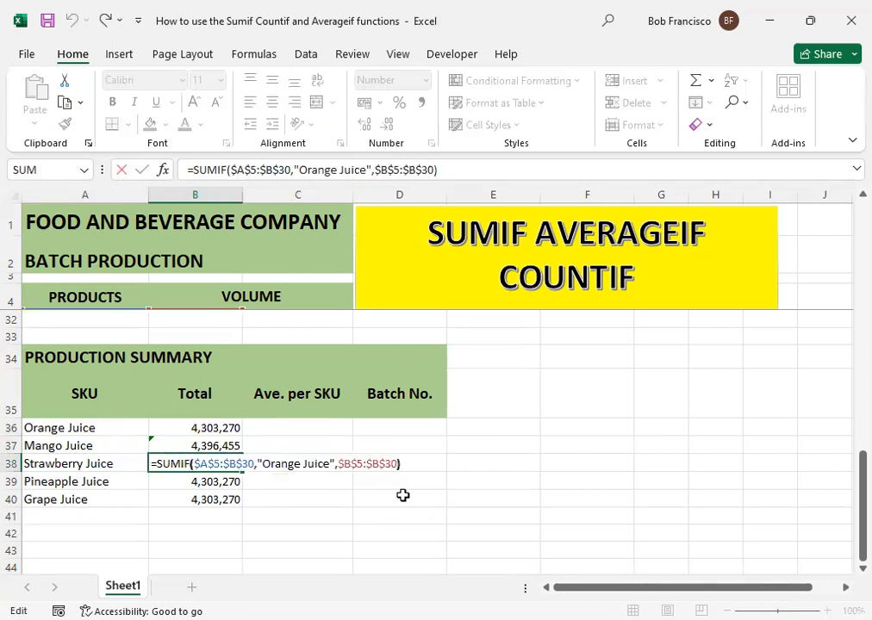
key(Left)
key(Left)
key(Left)
key(Left)
key(Left)
key(Left)
key(Left)
key(Left)
key(Left)
key(Left)
key(Left)
key(Left)
key(Left)
key(Left)
key(Left)
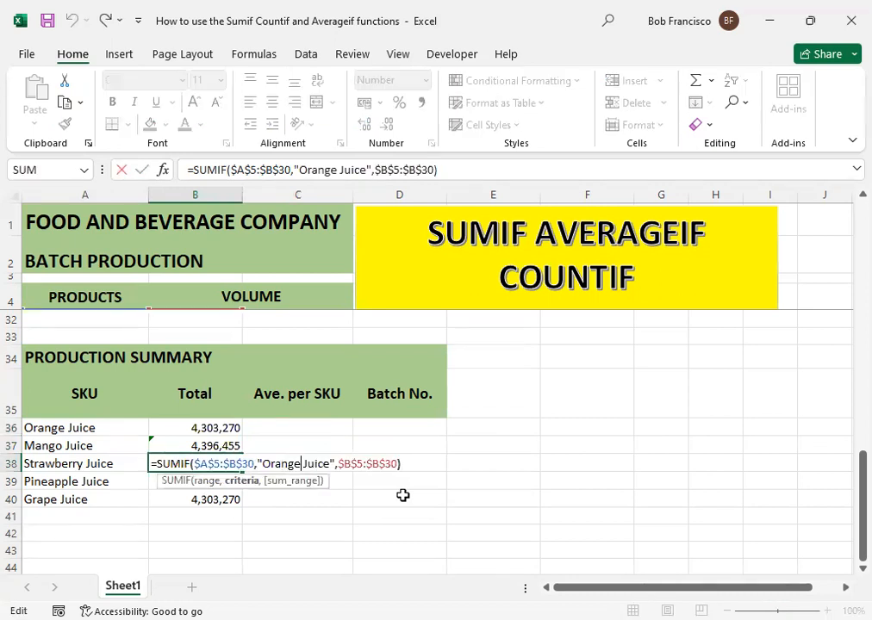
key(BackSpace)
key(BackSpace)
key(BackSpace)
key(BackSpace)
key(BackSpace)
key(BackSpace)
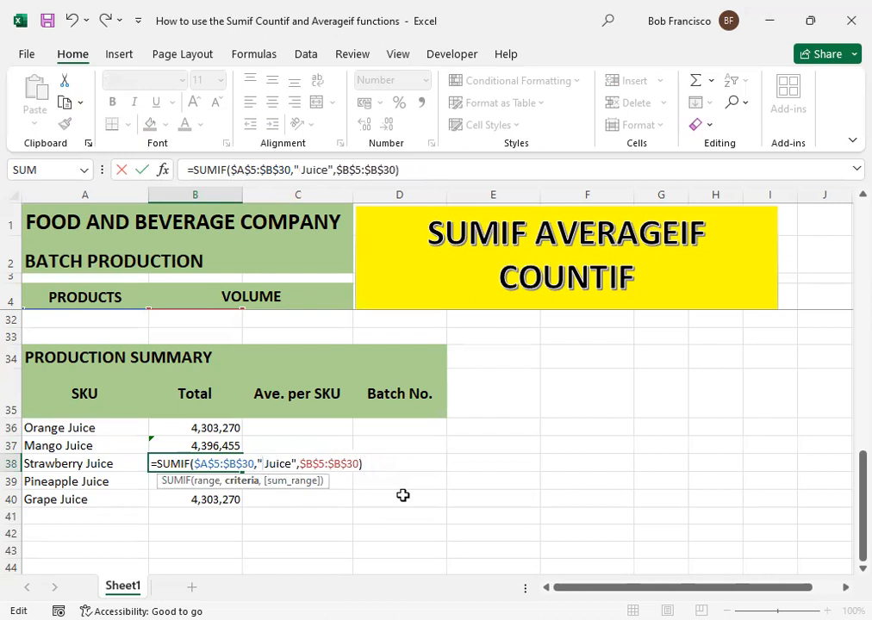
text(Straw)
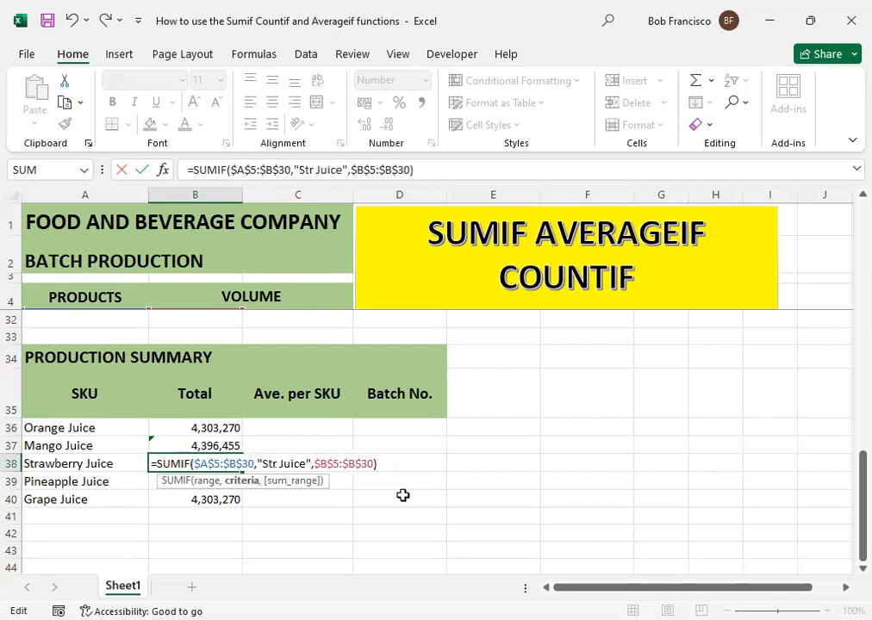
text(berry)
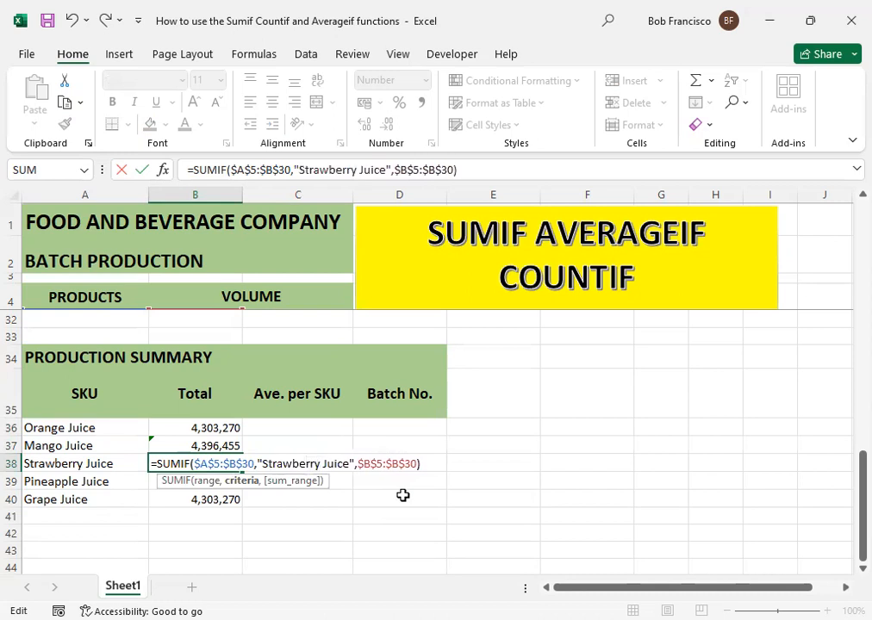
key(Return)
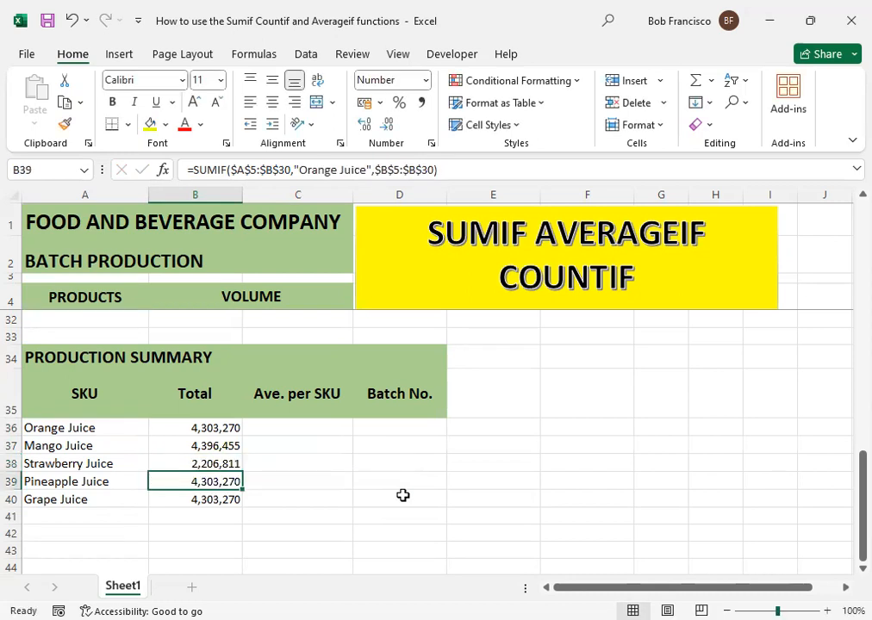
Change the SUMIF criterion in the Pineapple Juice total, B39, to "Pineapple Juice".
key(F2)
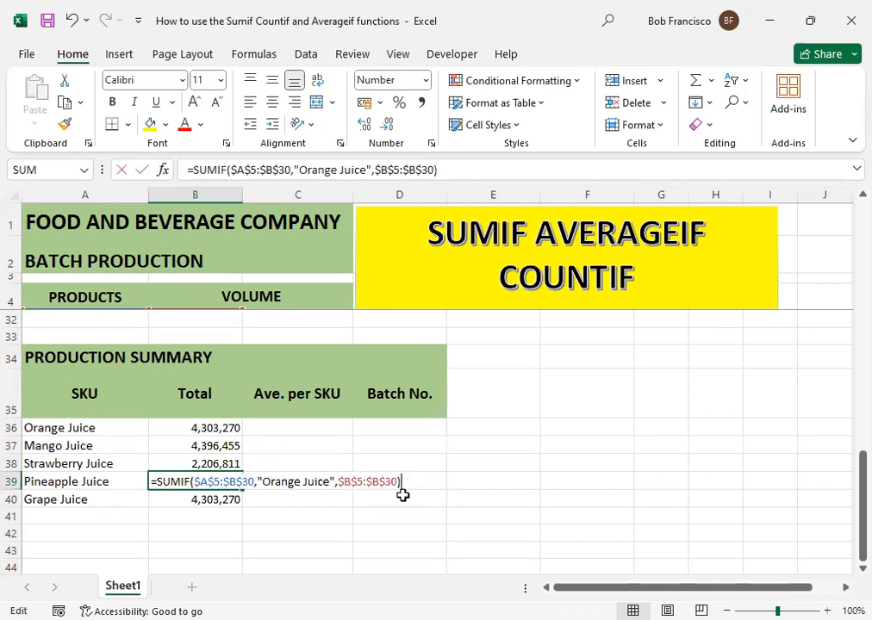
key(Left)
key(Left)
key(Left)
key(Left)
key(Left)
key(Left)
key(Left)
key(Left)
key(Left)
key(Left)
key(Left)
key(Left)
key(Left)
key(Left)
key(Left)
key(Left)
key(Left)
key(Left)
key(Left)
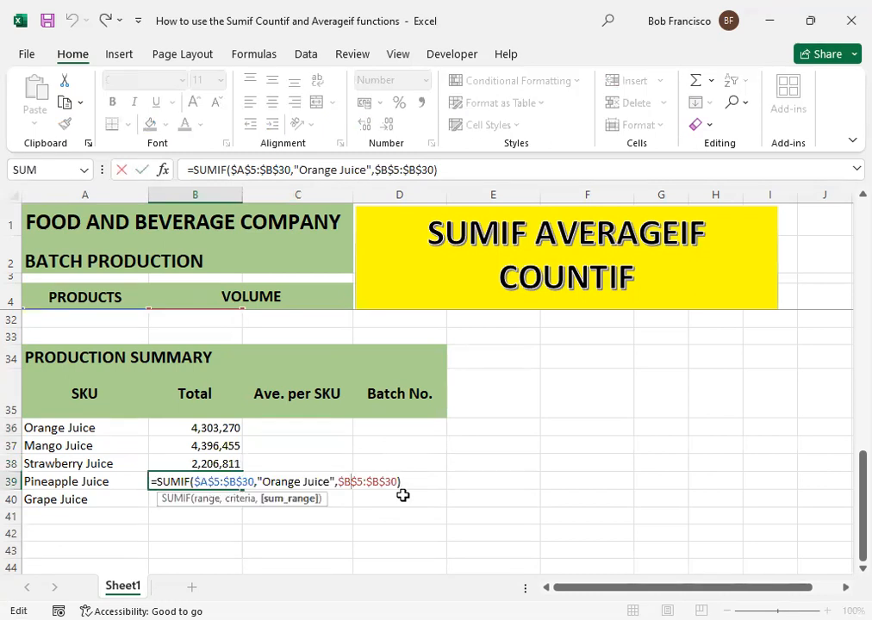
key(BackSpace)
key(BackSpace)
key(BackSpace)
key(BackSpace)
key(BackSpace)
key(BackSpace)
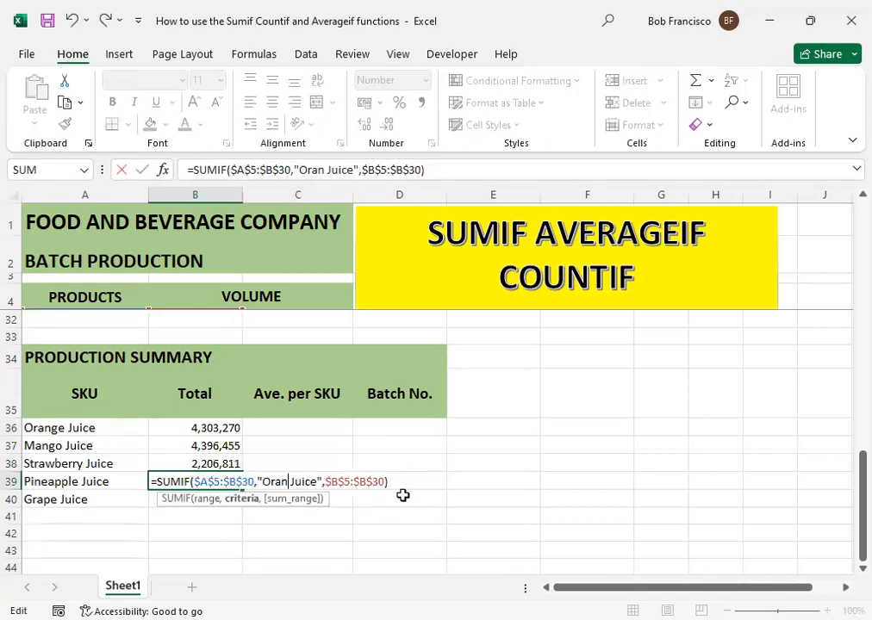
text(Pinea)
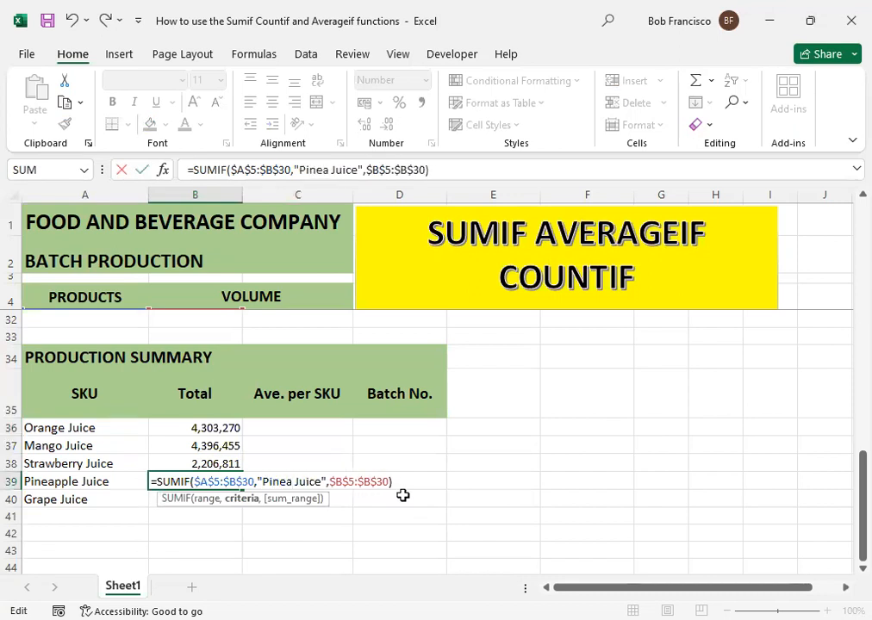
text(pple)
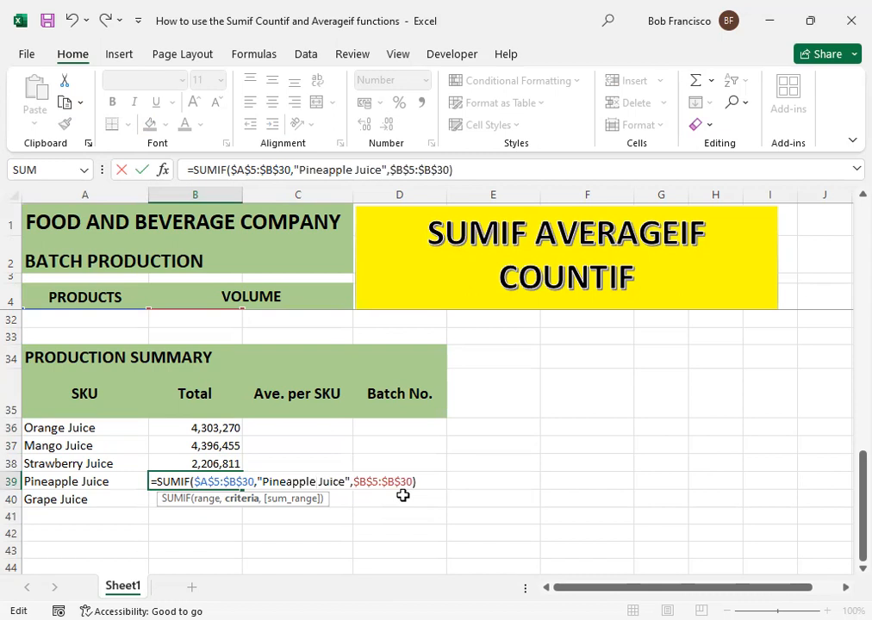
key(Return)
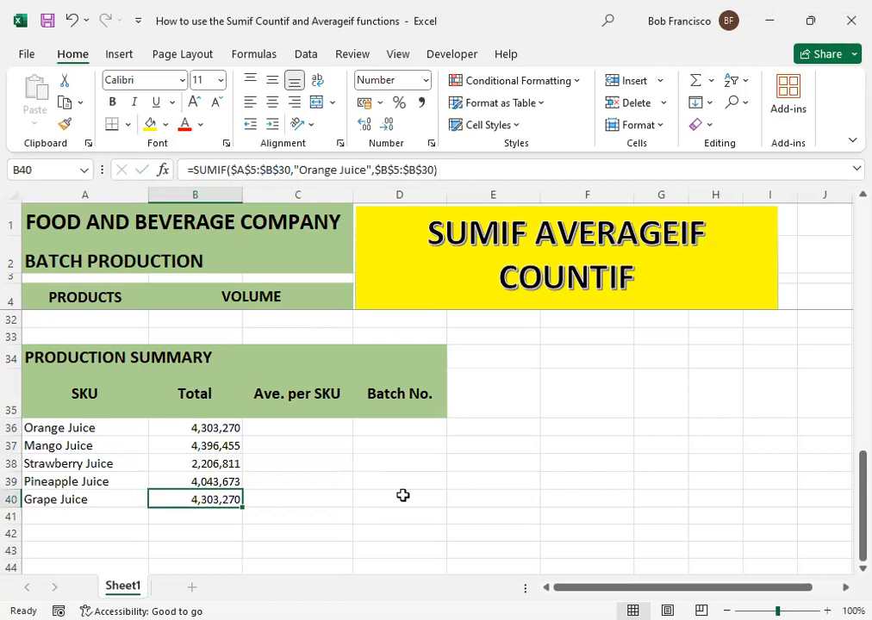
Change the SUMIF criterion in the Grape Juice total, B40, to "Grape Juice".
key(F2)
key(Left)
key(Left)
key(Left)
key(Left)
key(Left)
key(Left)
key(Left)
key(Left)
key(Left)
key(Left)
key(Left)
key(Left)
key(Left)
key(Left)
key(Left)
key(Left)
key(Left)
key(Left)
key(Left)
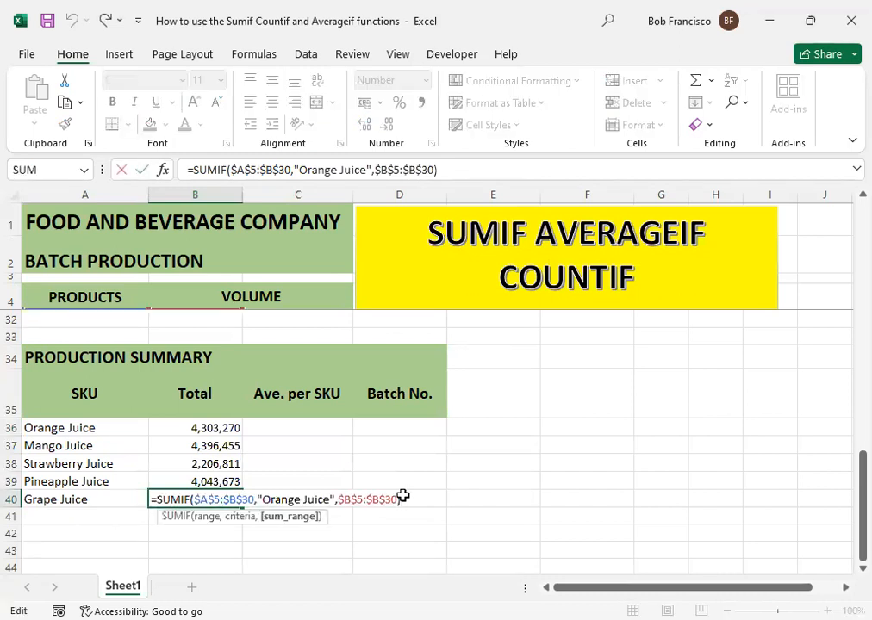
key(BackSpace)
key(BackSpace)
key(BackSpace)
key(BackSpace)
key(BackSpace)
key(BackSpace)
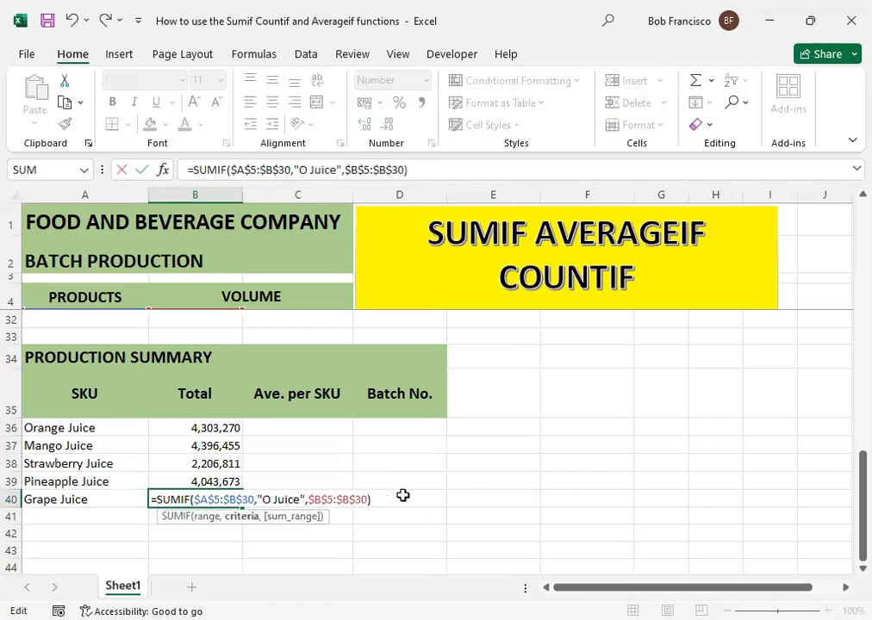
text(Gra)
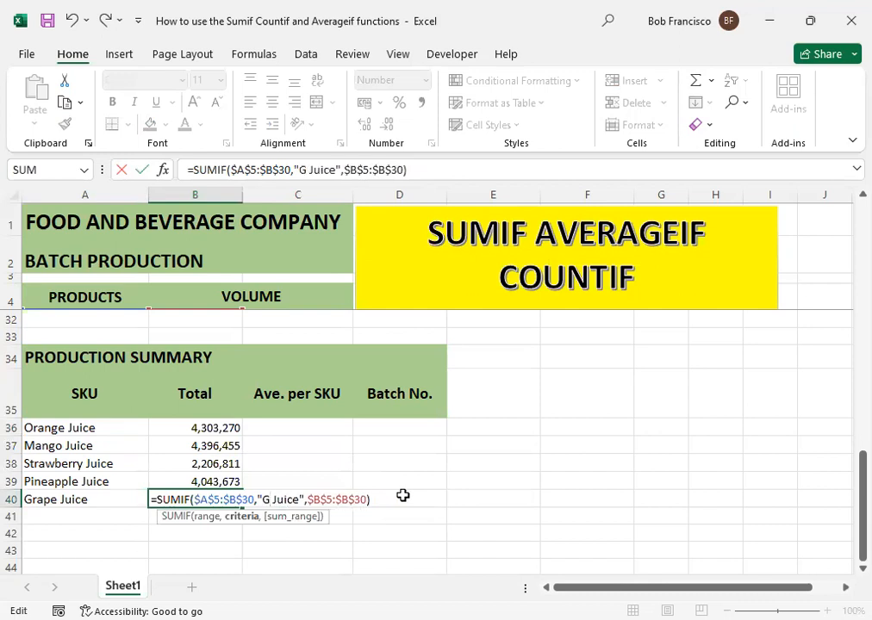
text(pe)
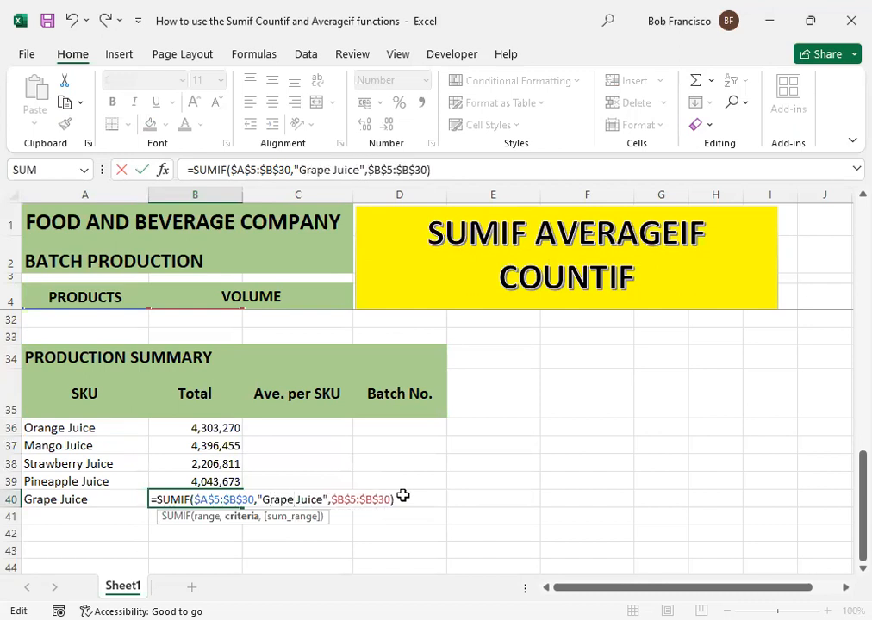
key(ctrl+Return)
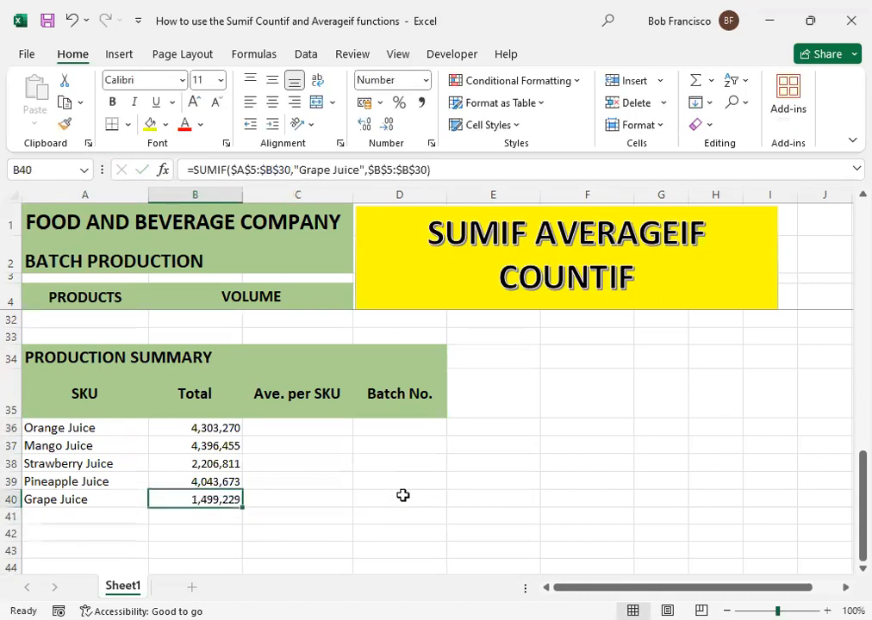
key(Up)
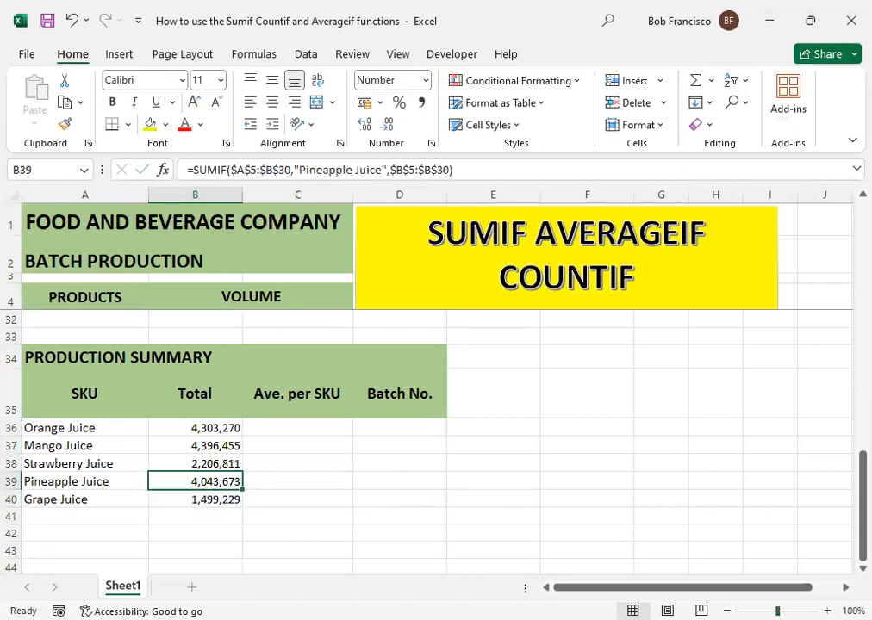
Copy the Orange Juice total formula from B36 into the Ave. per SKU cell C36.
click(203, 445)
click(185, 431)
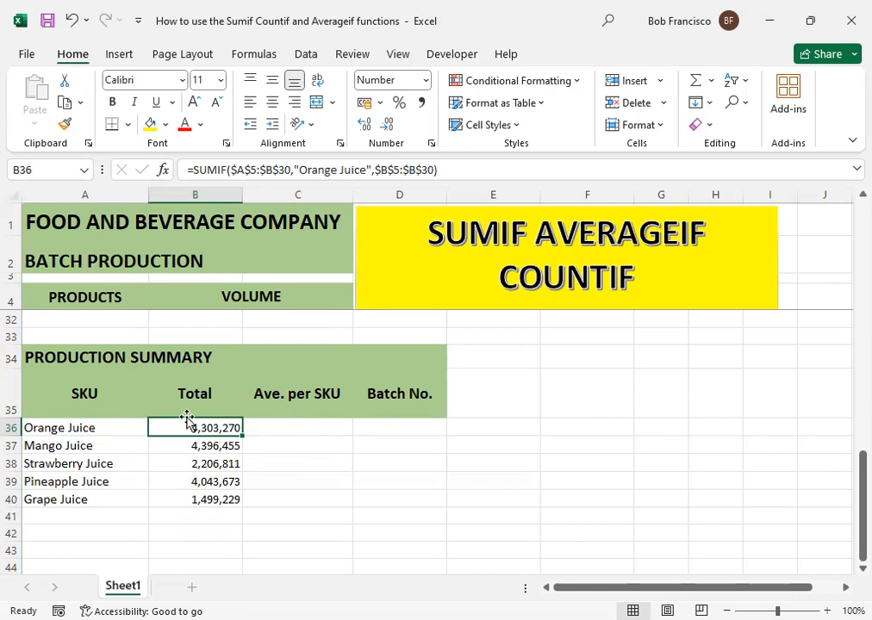
click(282, 430)
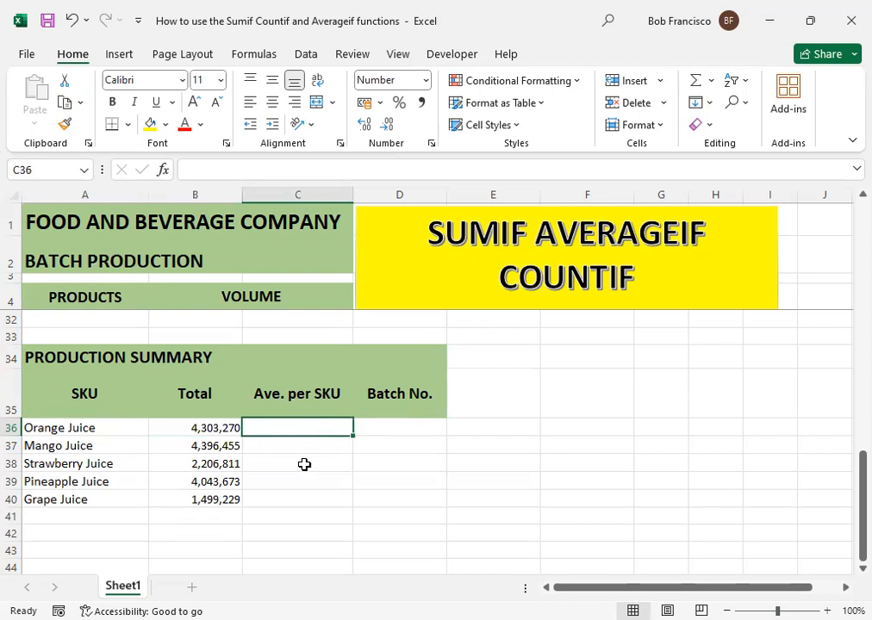
click(213, 433)
drag(245, 439, 312, 435)
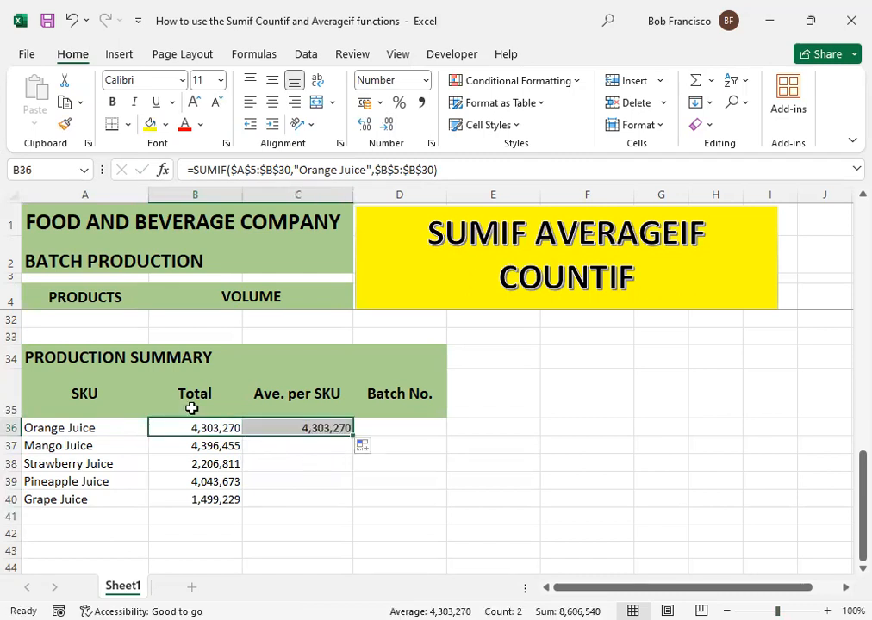
click(308, 426)
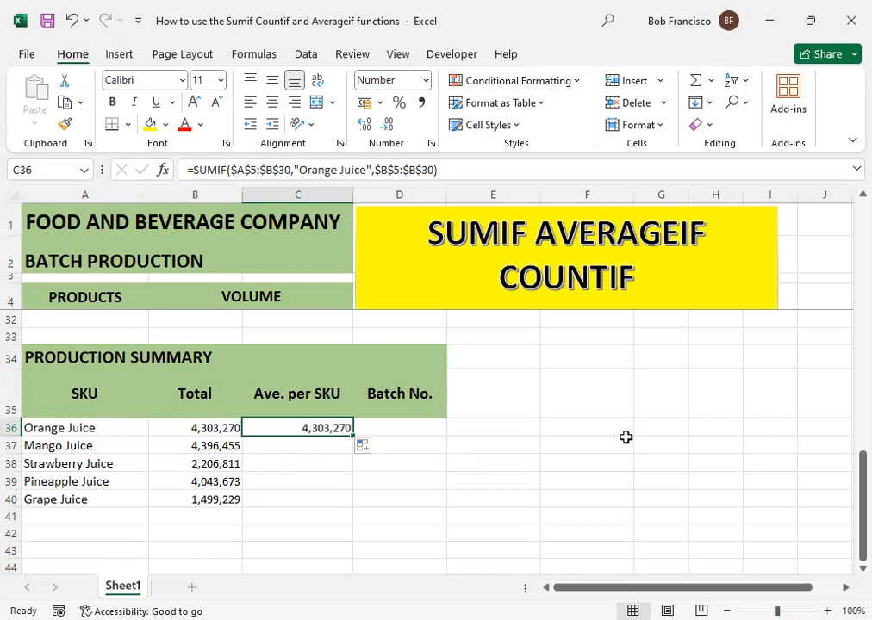
Change the function in the Orange Juice average, C36, from SUMIF to AVERAGEIF, keeping its ranges and criterion.
key(F2)
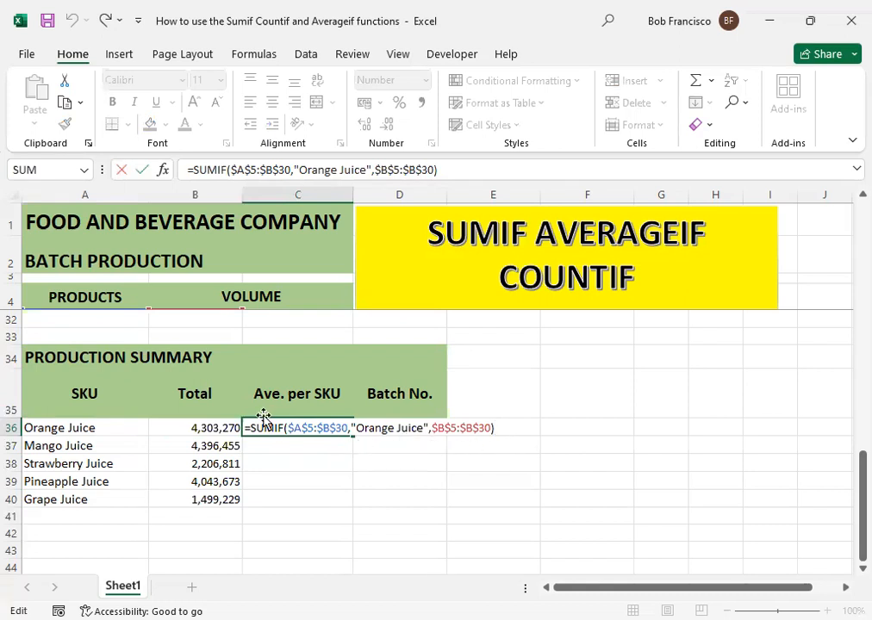
click(280, 428)
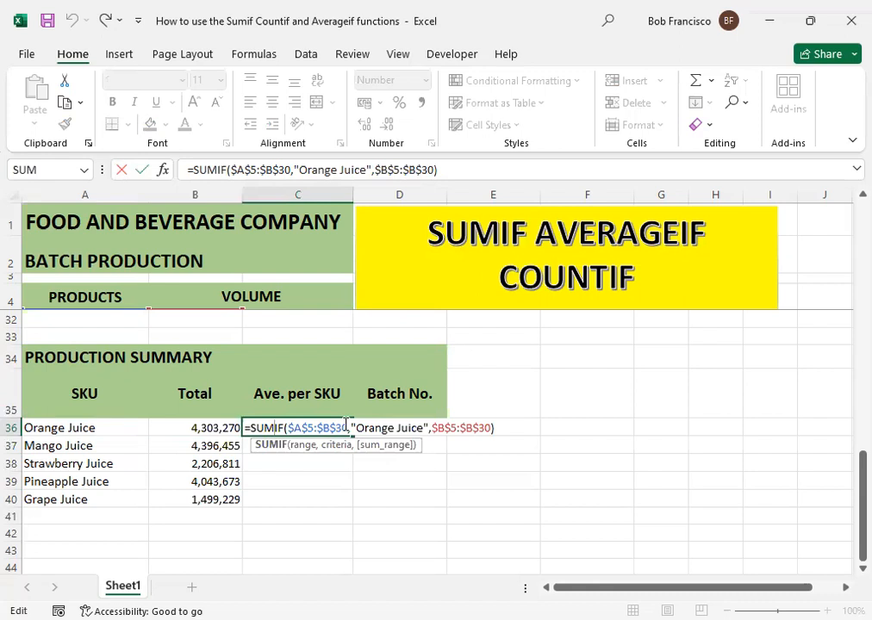
key(BackSpace)
key(BackSpace)
key(BackSpace)
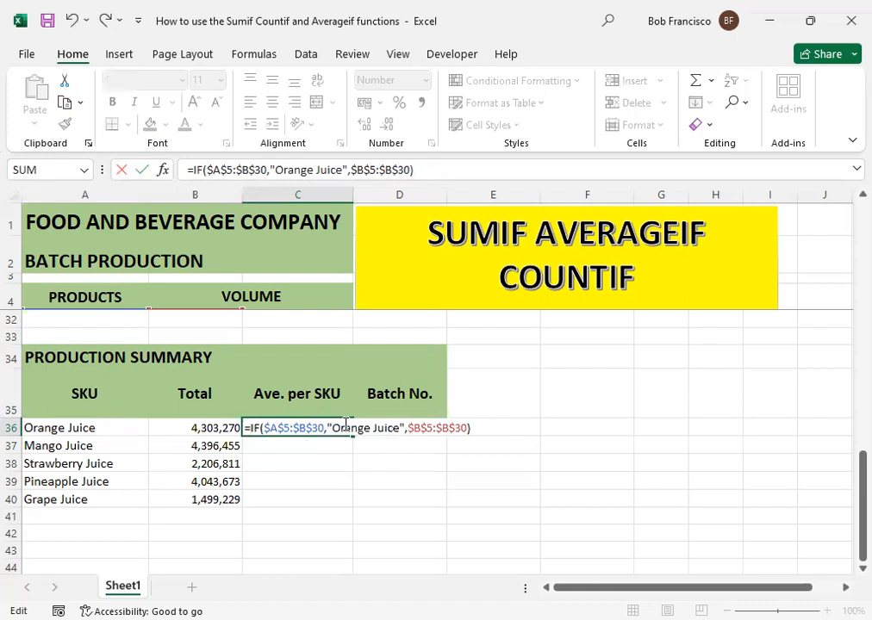
text(av)
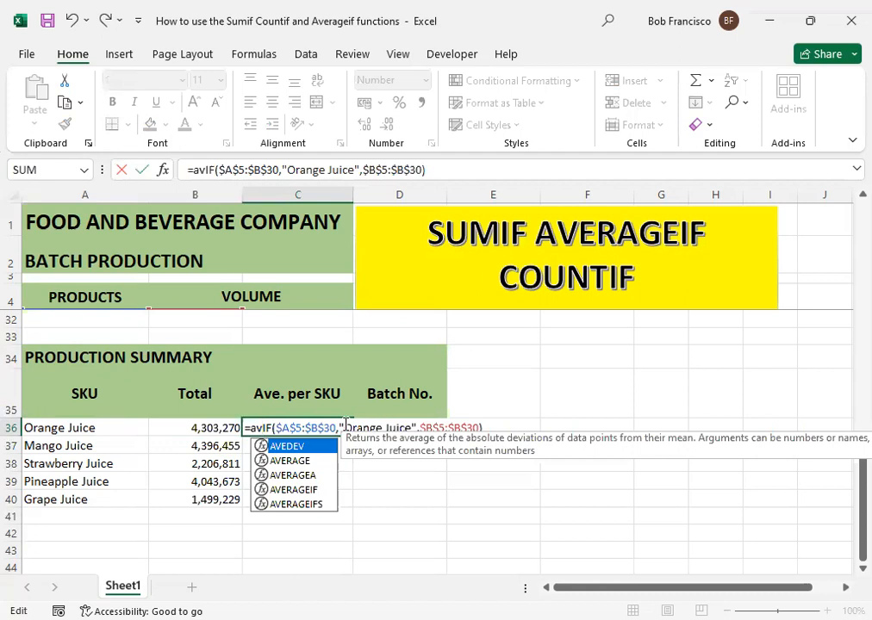
text(erage)
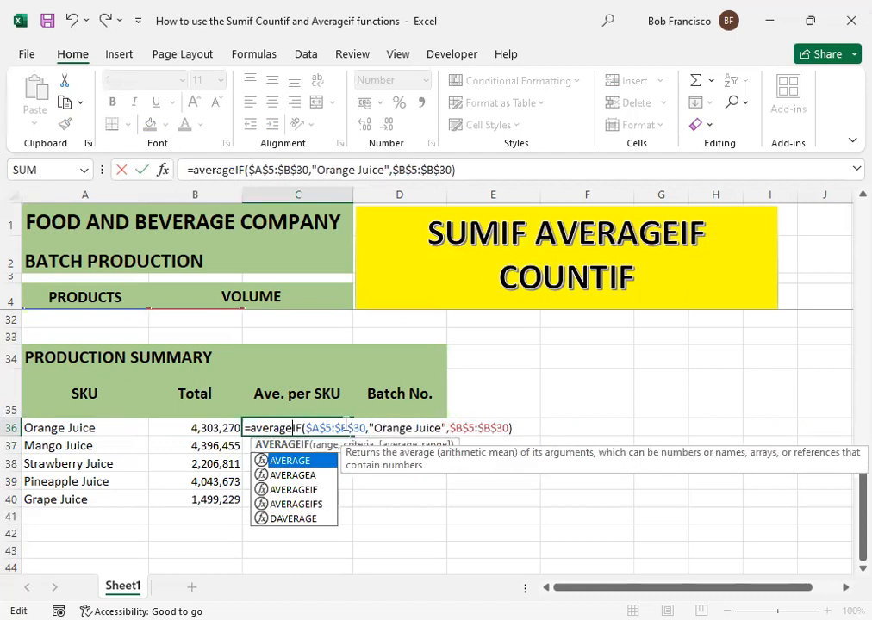
key(Return)
click(343, 422)
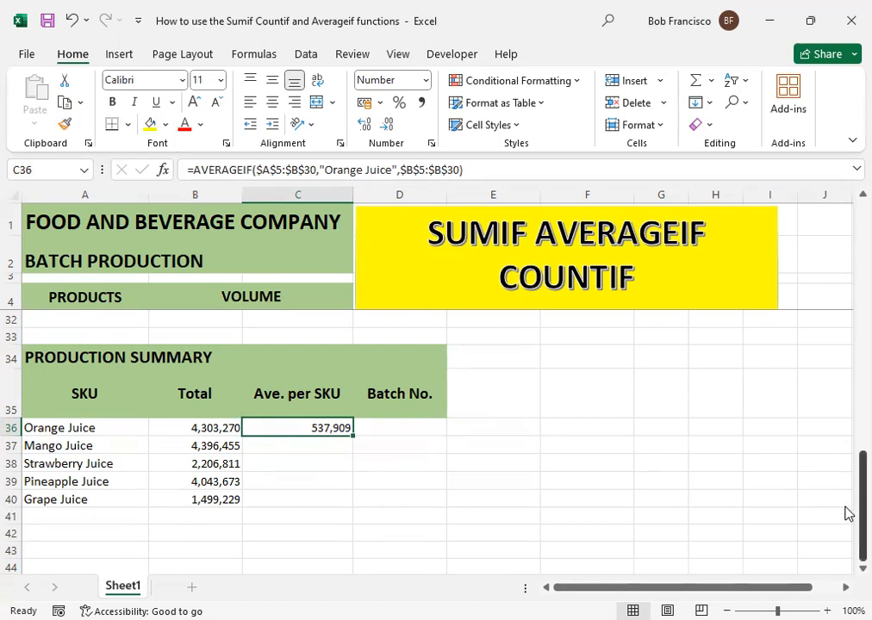
Examine the Orange Juice entries in the product list from A5 to A30 that the average in C36 covers.
drag(846, 515, 842, 229)
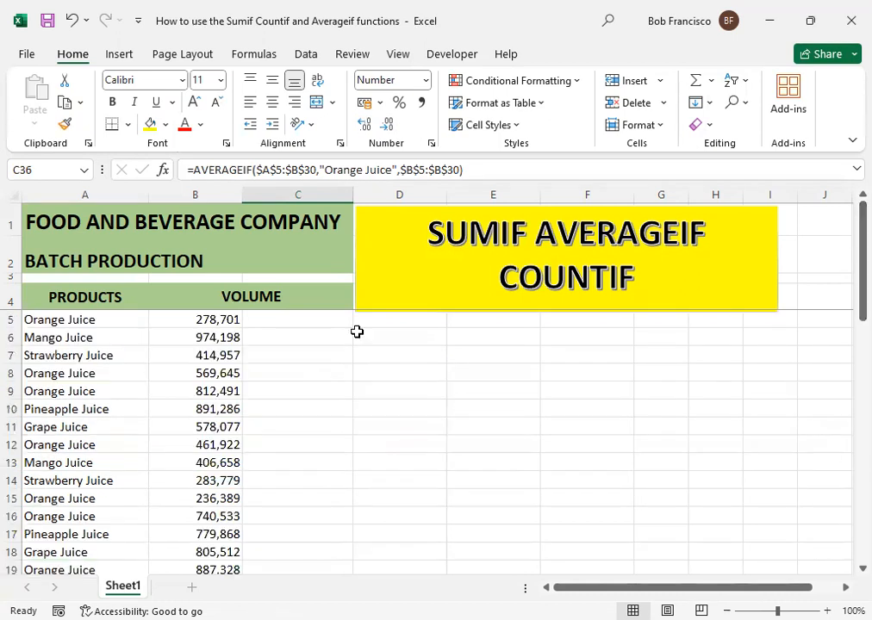
click(113, 340)
key(Up)
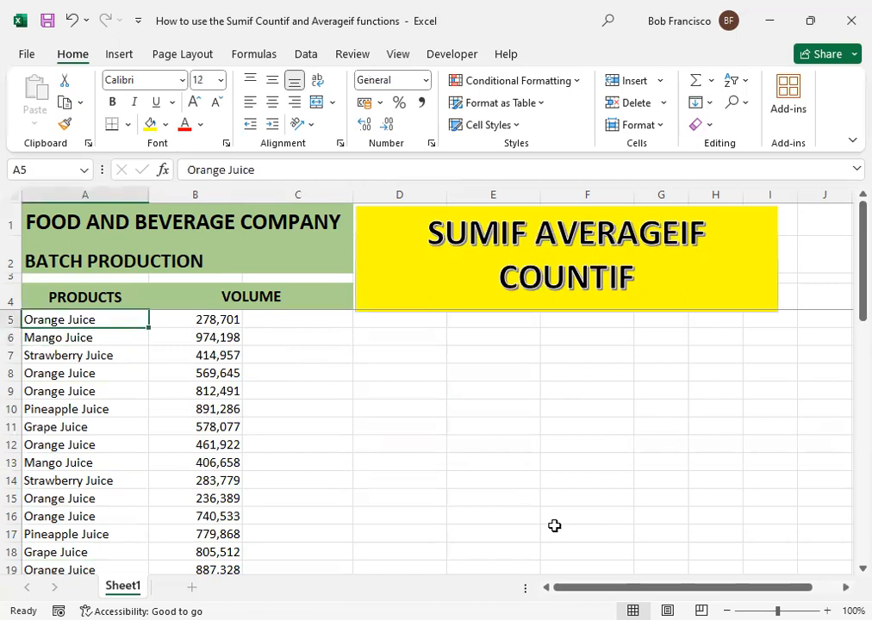
key(Down)
key(Down)
key(Down)
key(Up)
key(Up)
key(Up)
key(Down)
key(Down)
key(Down)
key(Down)
key(Down)
key(Down)
key(Down)
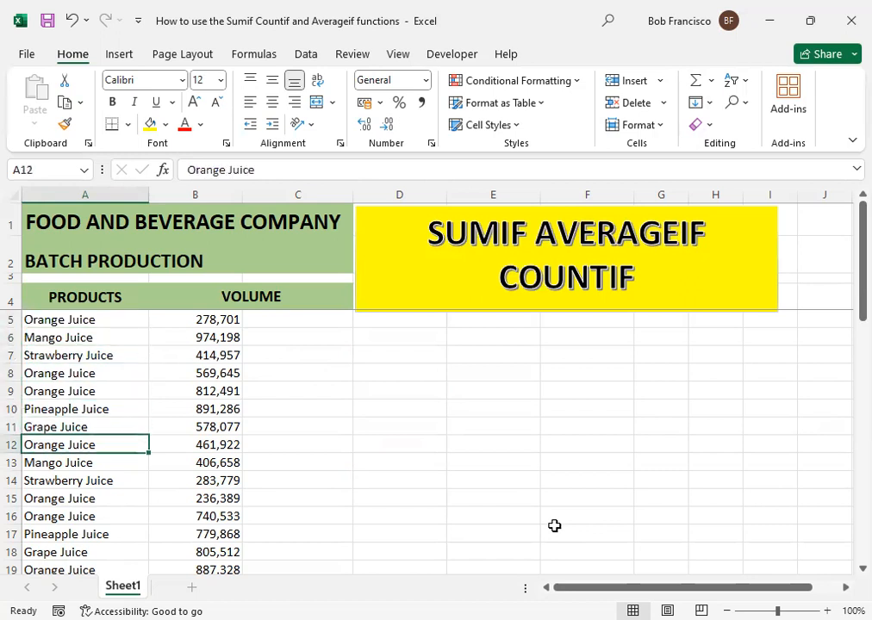
key(Down)
key(Down)
key(Down)
key(Down)
key(Down)
key(Down)
key(Down)
key(Down)
key(Down)
key(Down)
key(Down)
key(Down)
key(Down)
key(Down)
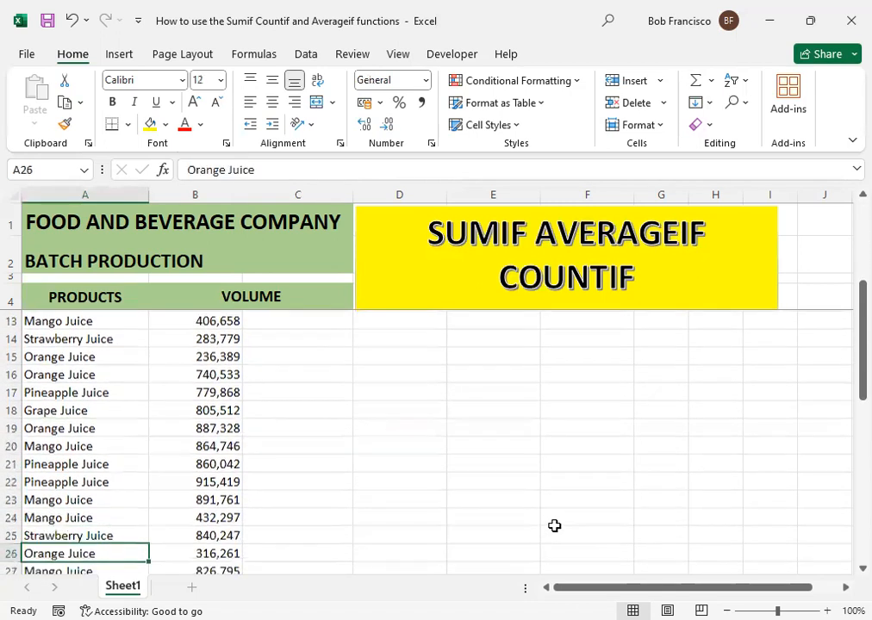
key(Down)
key(Up)
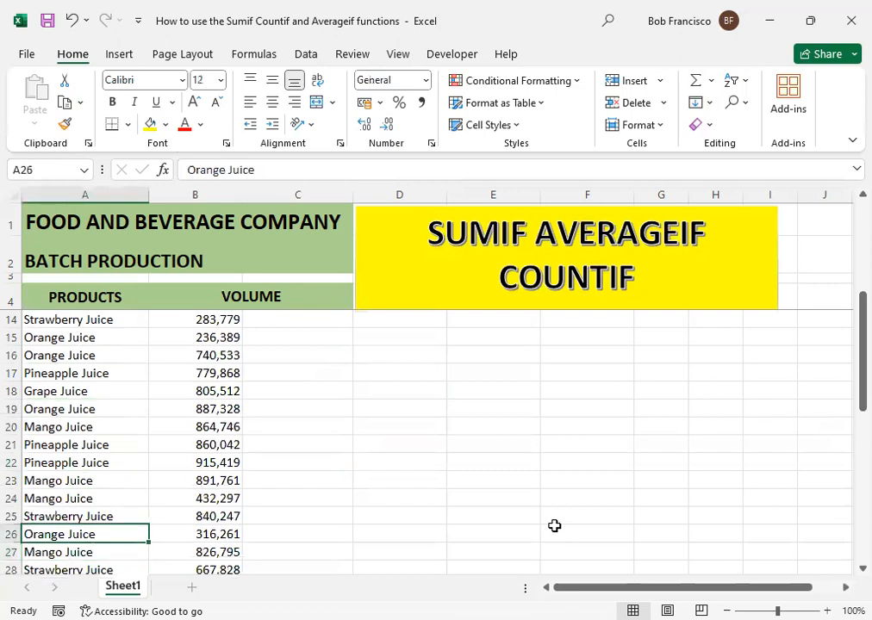
key(Down)
key(Down)
key(Down)
key(Down)
key(Down)
key(Up)
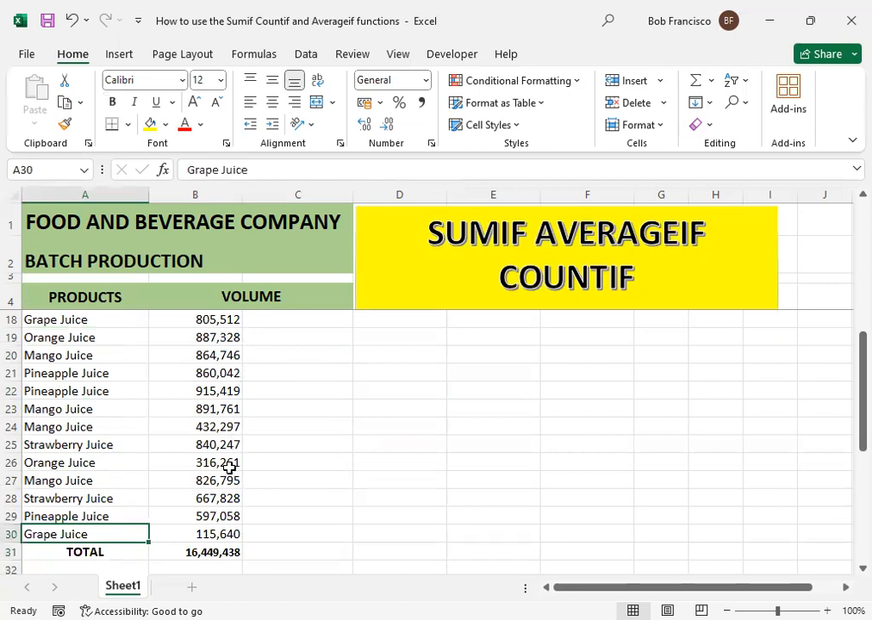
scroll(233, 466, down, 4)
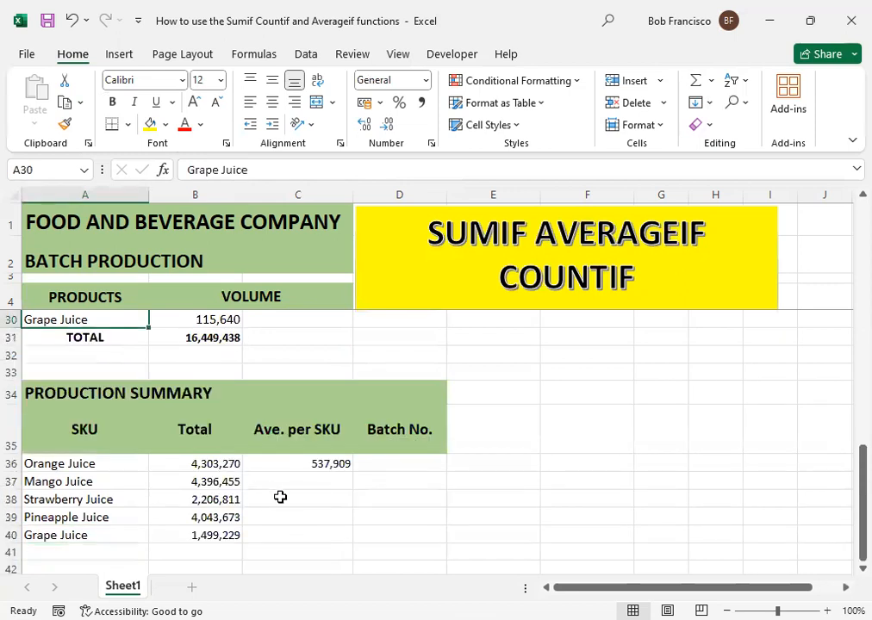
Fill the AVERAGEIF formula from C36 down through C40 for the remaining products.
click(313, 466)
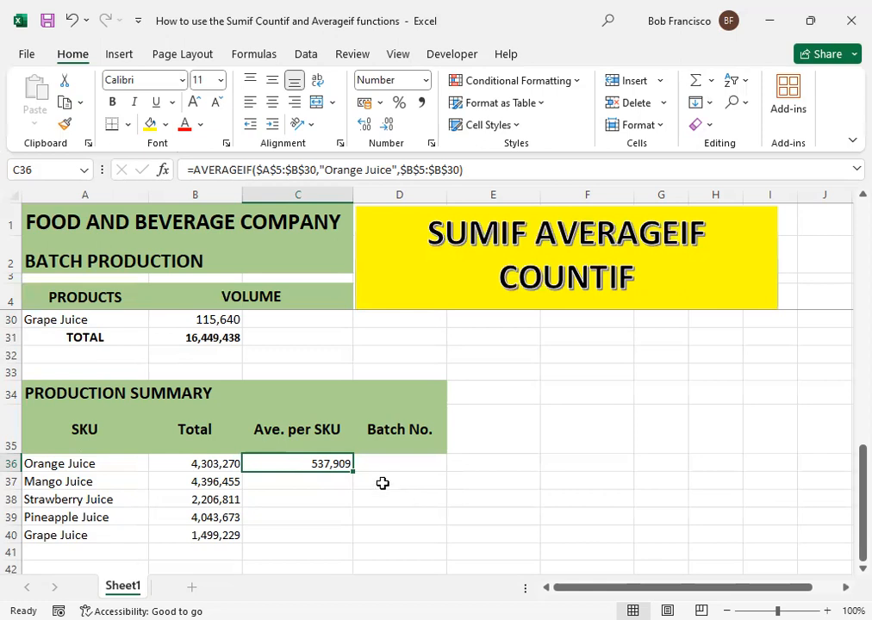
drag(356, 474, 346, 534)
click(323, 482)
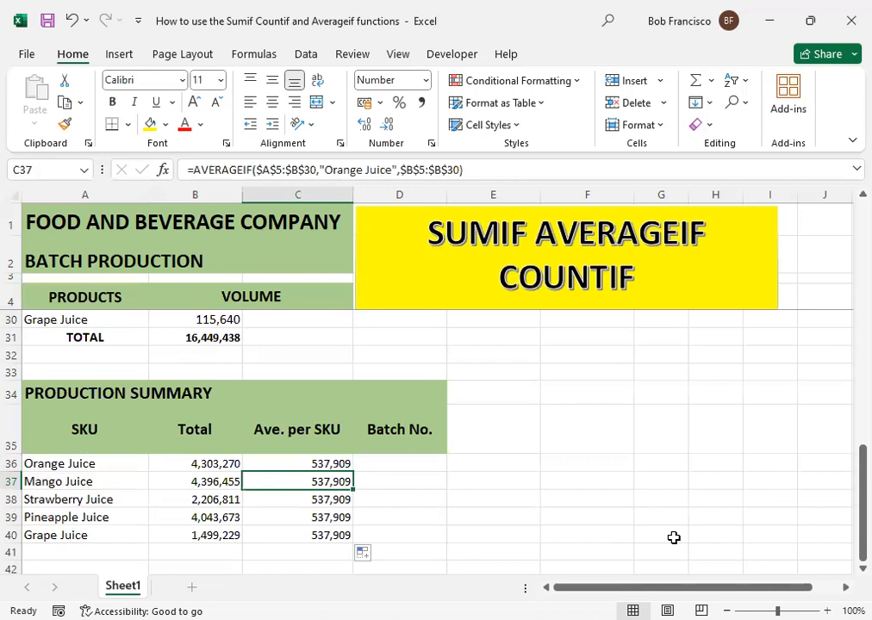
key(Up)
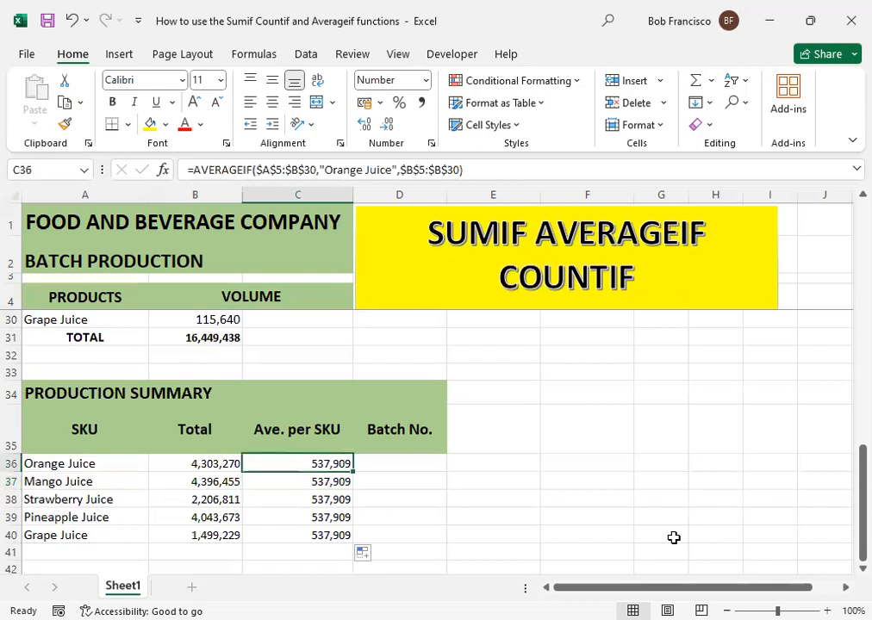
key(Down)
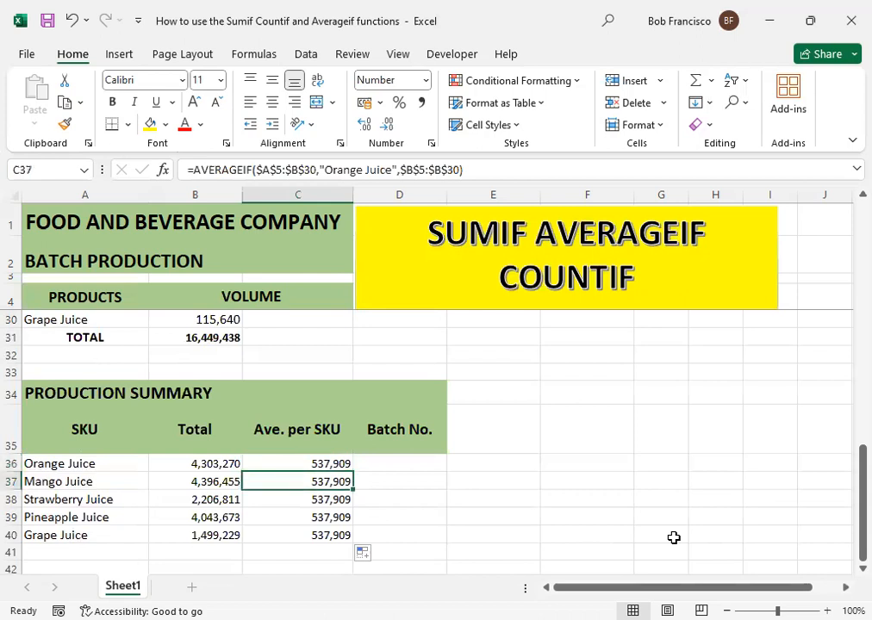
Change the AVERAGEIF criterion in the Mango Juice average, C37, to "Mangho Juice".
key(F2)
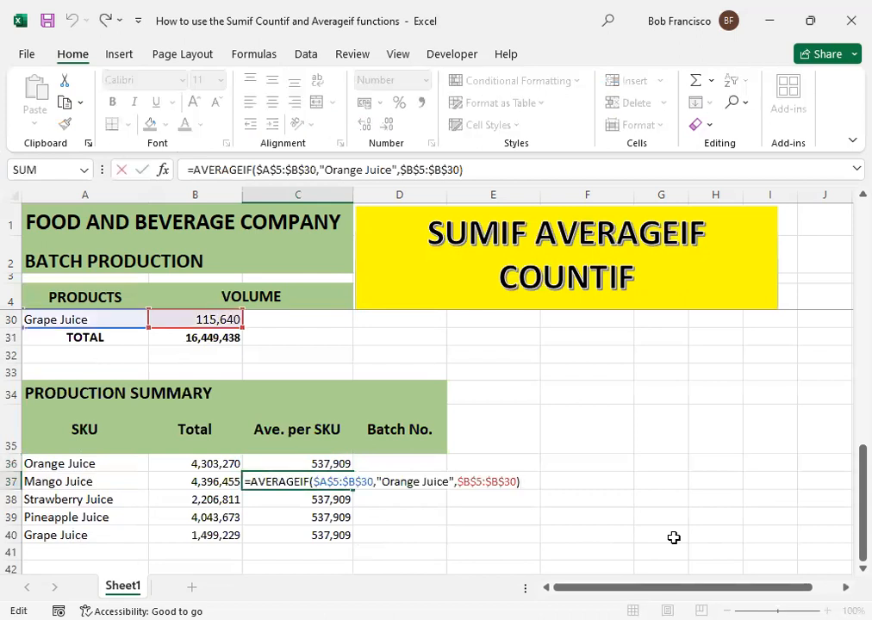
key(Left)
key(Left)
key(Left)
key(Left)
key(Left)
key(Left)
key(Left)
key(Left)
key(Left)
key(Left)
key(Left)
key(Left)
key(Left)
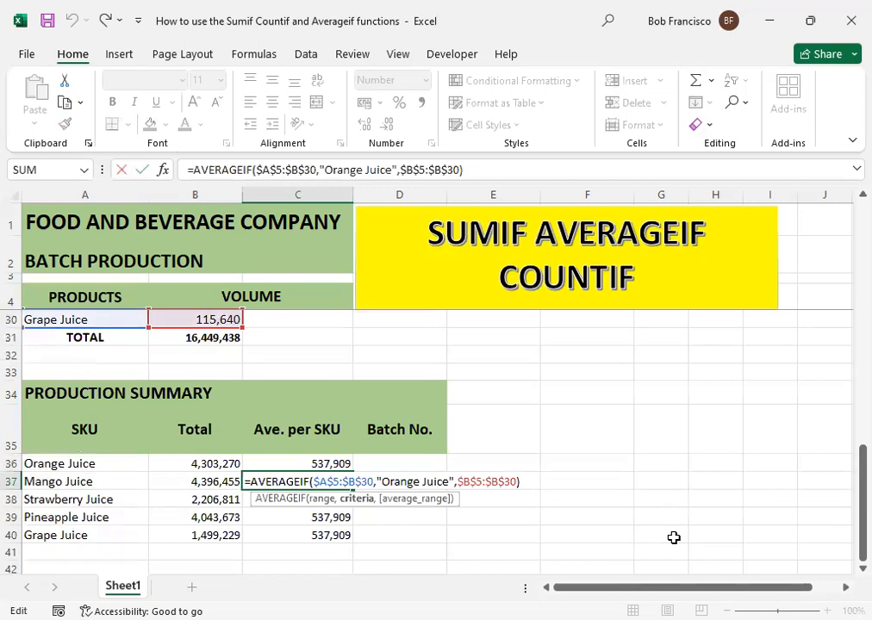
key(BackSpace)
key(BackSpace)
key(BackSpace)
key(BackSpace)
key(BackSpace)
key(BackSpace)
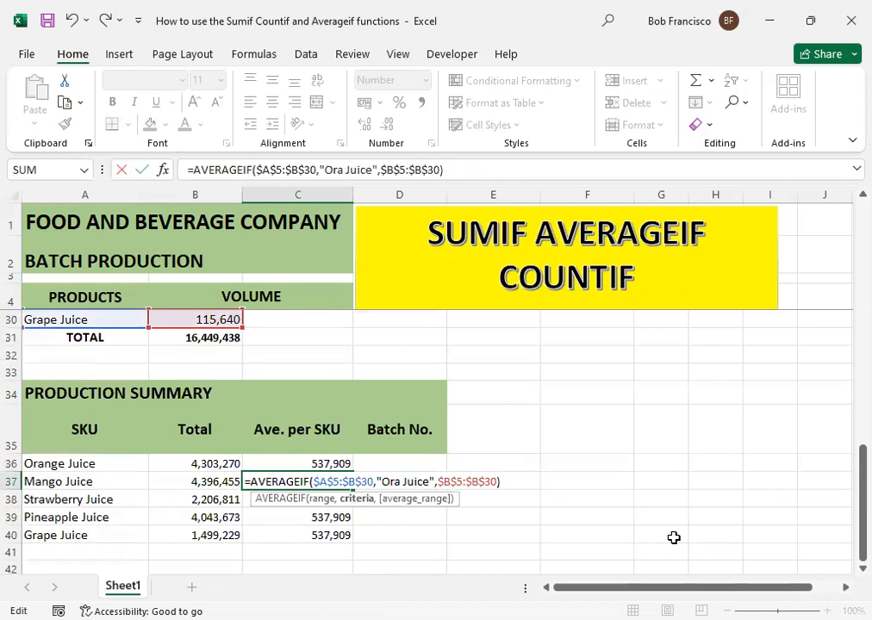
text(Mangho)
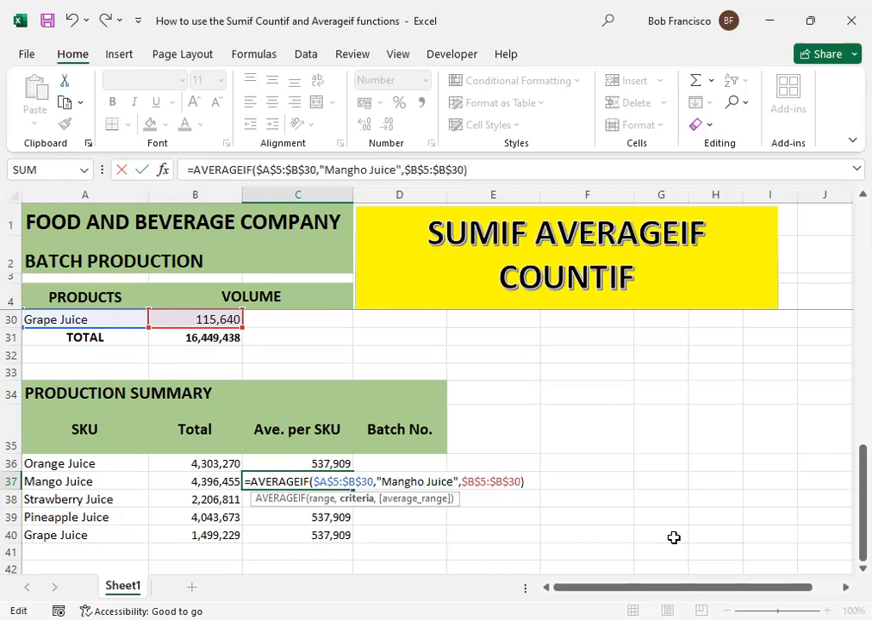
key(BackSpace)
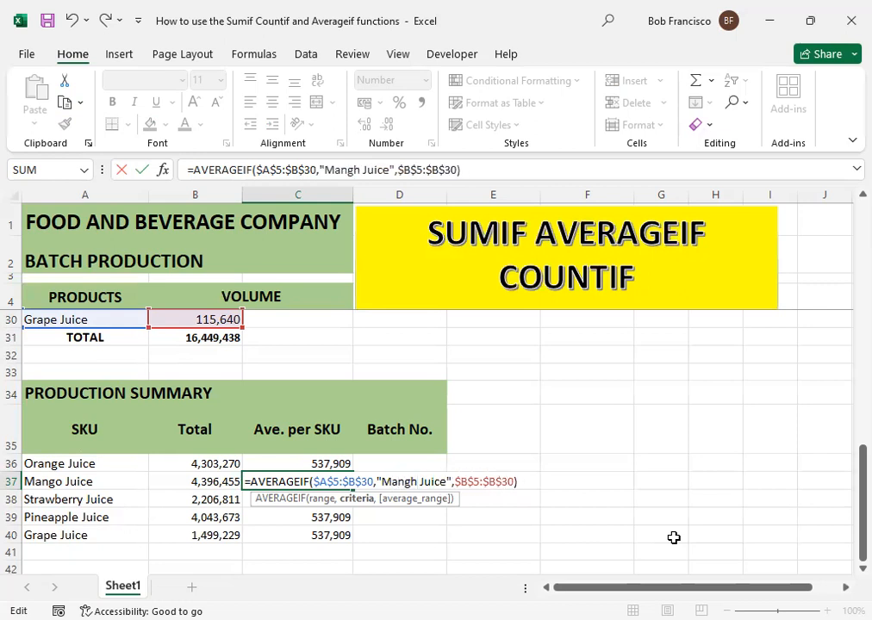
text(o)
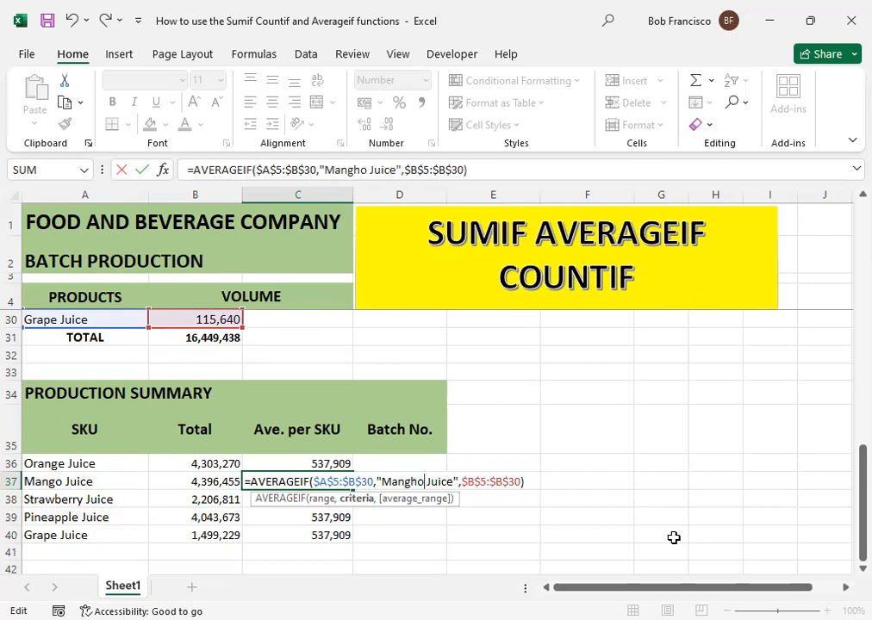
key(Return)
key(Up)
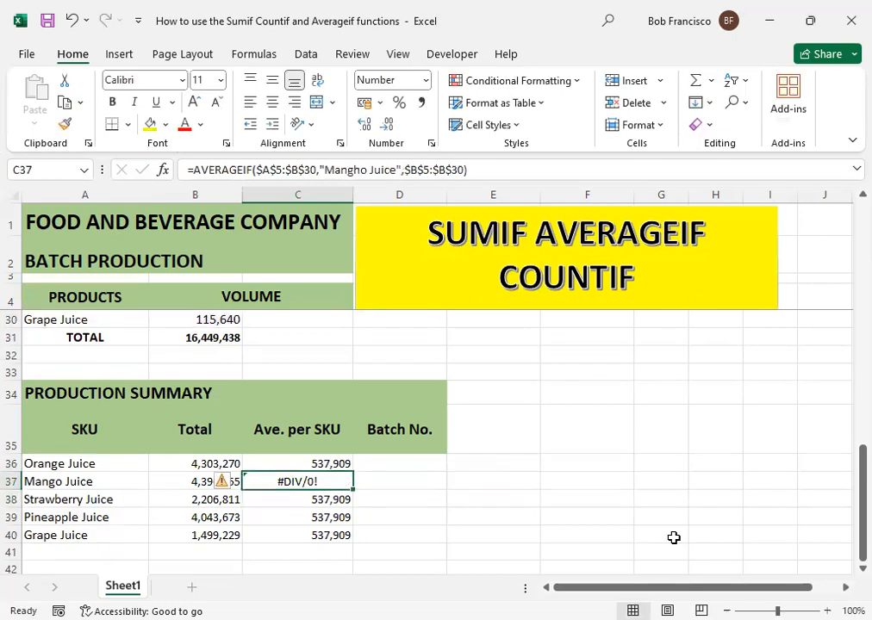
Correct the AVERAGEIF criterion in the Mango Juice average, C37, to "Mango Juice".
key(F2)
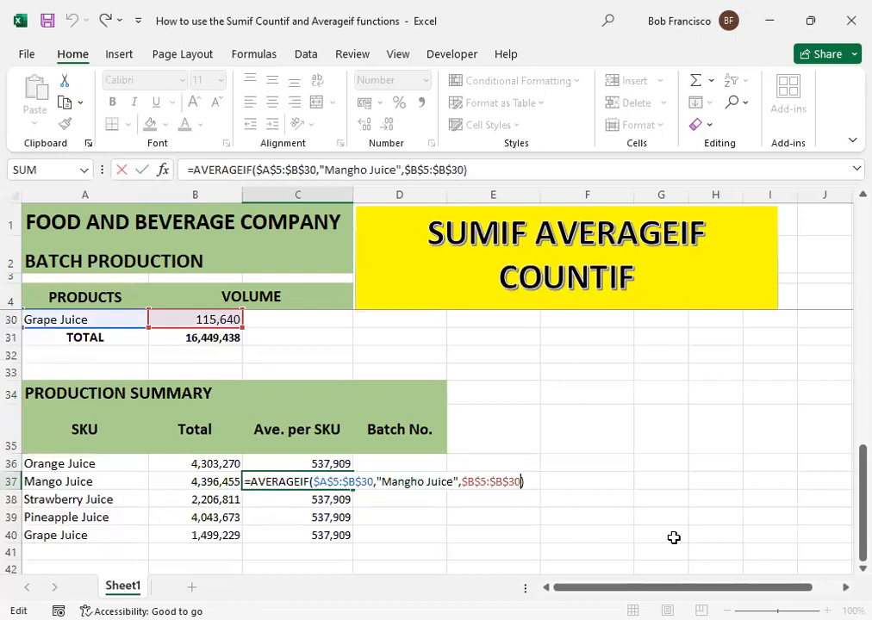
key(Left)
key(Left)
key(Left)
key(Left)
key(Left)
key(Left)
key(Left)
key(Left)
key(Left)
key(Left)
key(Left)
key(Left)
key(Left)
key(Left)
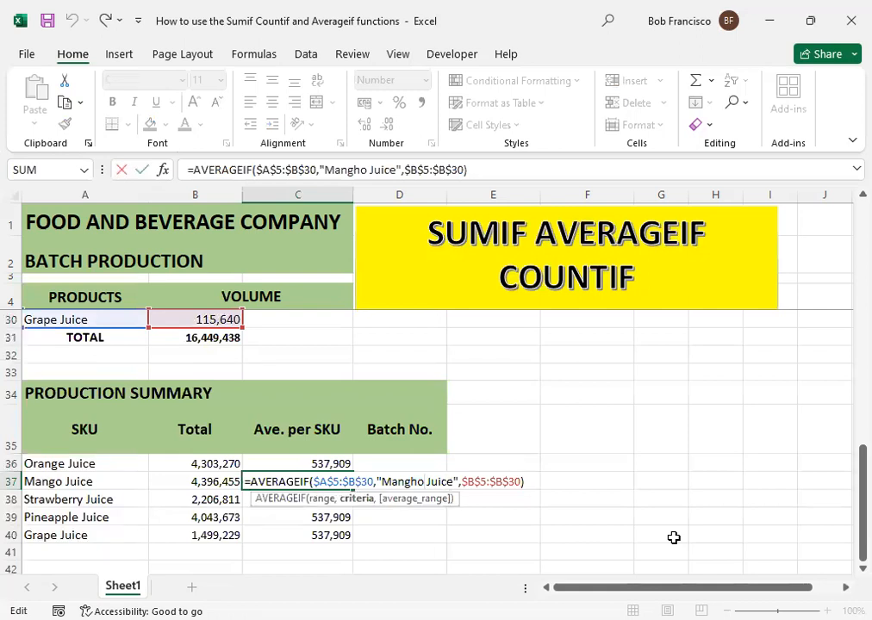
key(BackSpace)
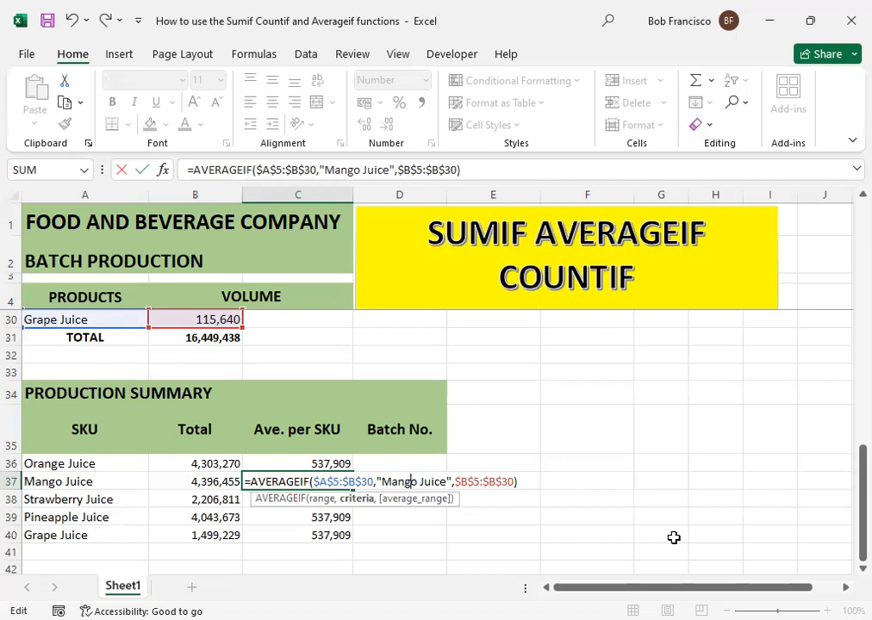
key(Return)
key(Up)
key(Down)
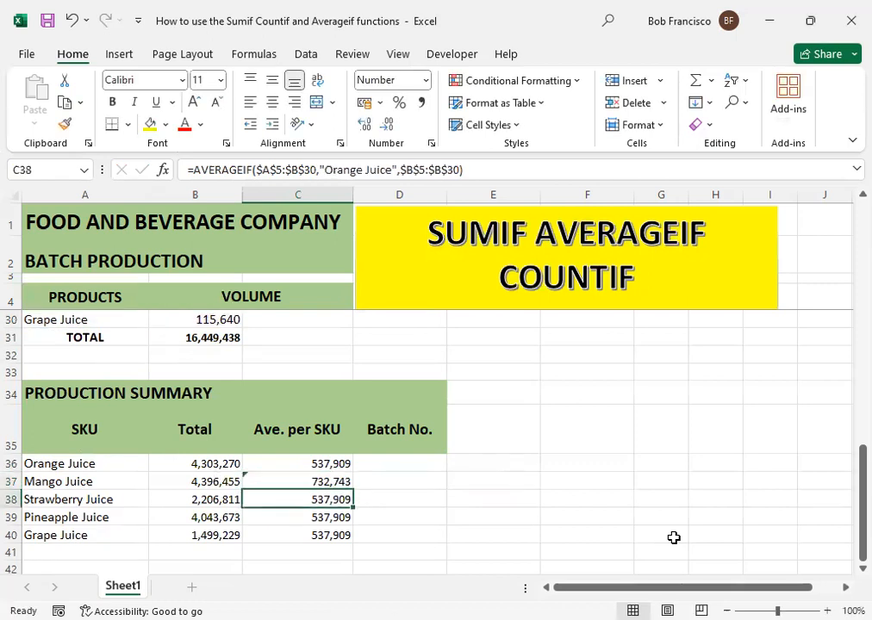
Change the AVERAGEIF criterion in the Strawberry Juice average, C38, to "strawberry Juice".
key(F2)
key(Left)
key(Left)
key(Left)
key(Left)
key(Left)
key(Left)
key(Left)
key(Left)
key(Left)
key(Left)
key(Left)
key(Left)
key(Left)
key(Left)
key(Left)
key(Left)
key(Left)
key(Left)
key(Left)
key(BackSpace)
key(BackSpace)
key(BackSpace)
key(BackSpace)
key(BackSpace)
key(BackSpace)
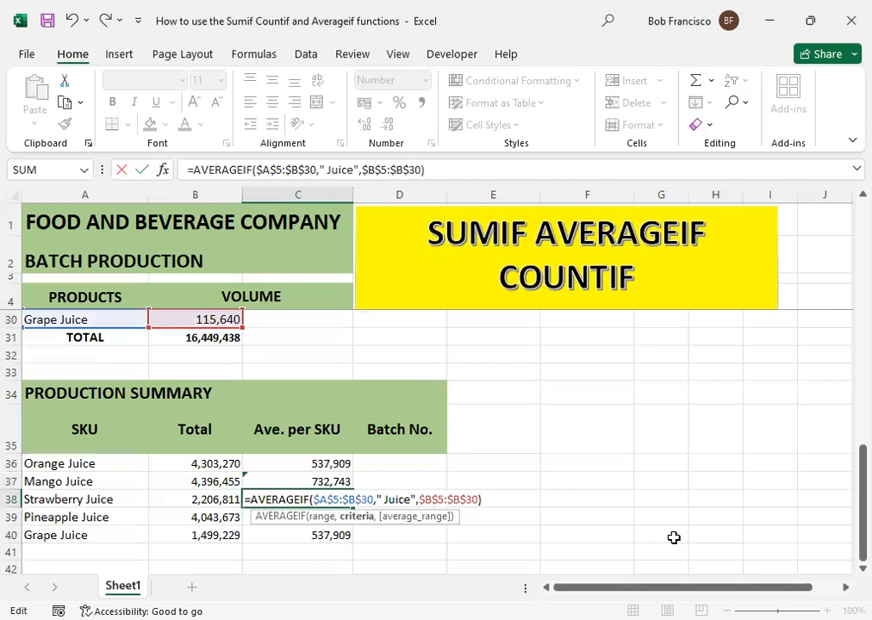
key(Delete)
text(strawberry)
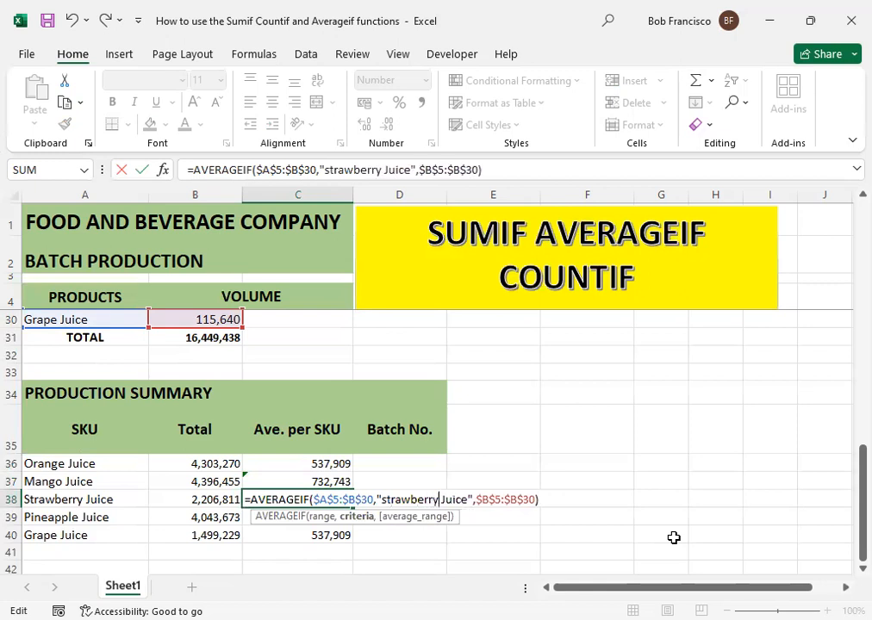
key(Return)
key(Up)
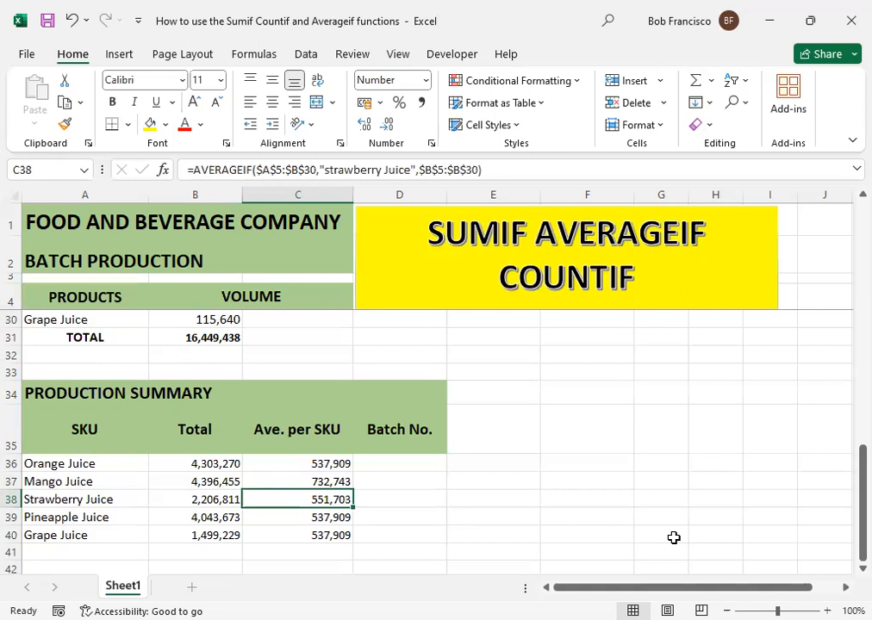
key(Up)
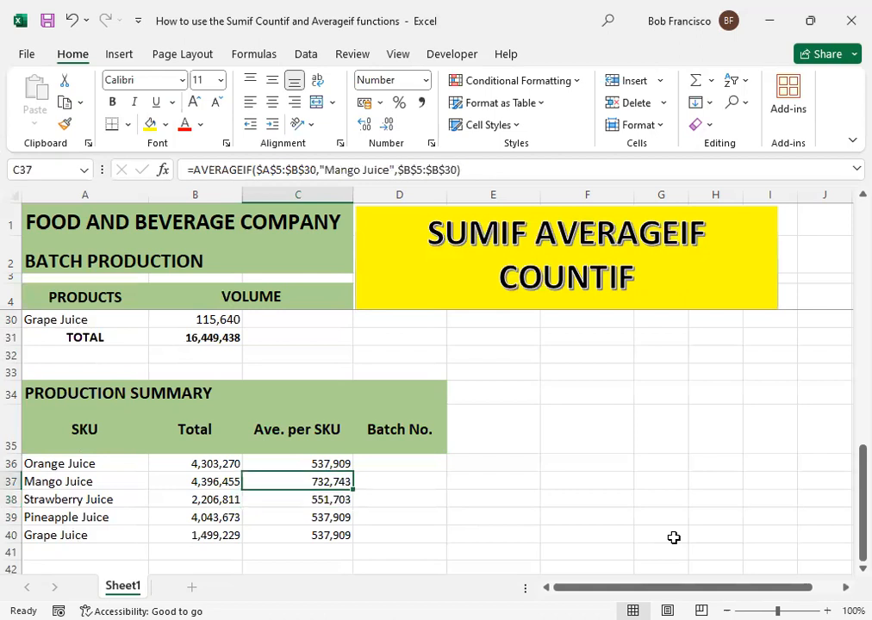
Change the AVERAGEIF criterion in the Pineapple Juice average, C39, to "pineapple Juice".
key(Down)
key(Down)
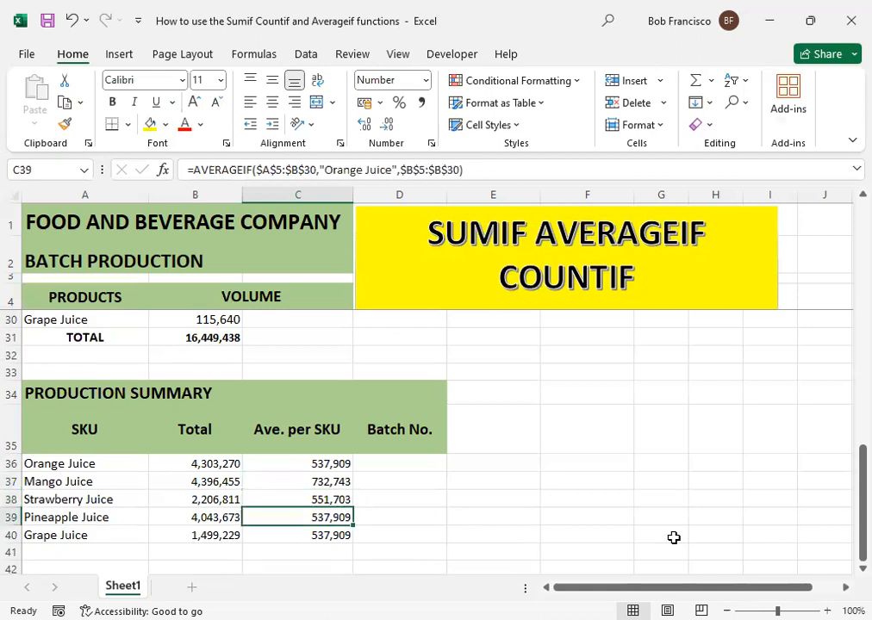
key(F2)
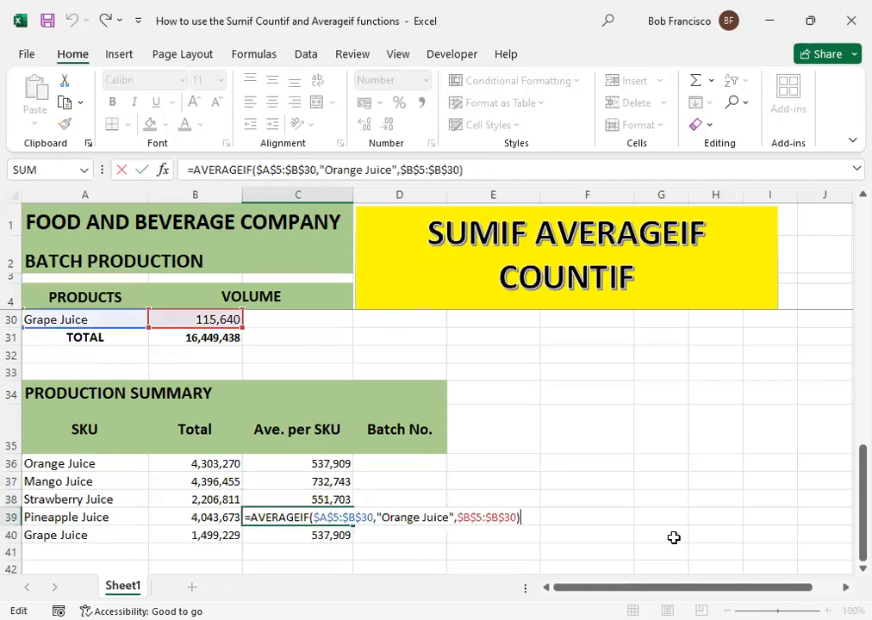
key(Left)
key(Left)
key(Left)
key(Left)
key(Left)
key(Left)
key(Left)
key(Left)
key(Left)
key(Left)
key(Left)
key(Left)
key(Left)
key(Left)
key(Left)
key(Left)
key(Left)
key(Left)
key(Left)
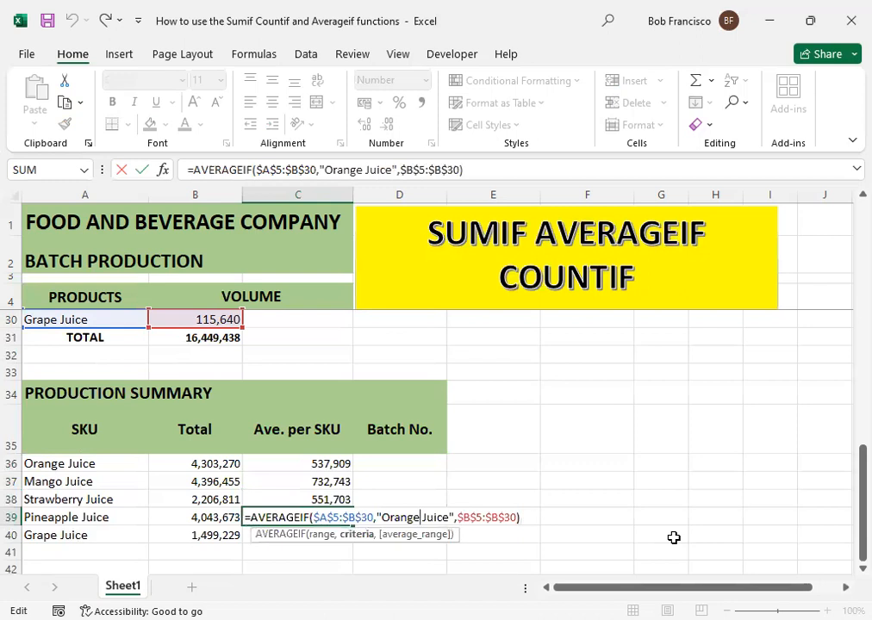
key(BackSpace)
key(BackSpace)
key(BackSpace)
key(BackSpace)
key(BackSpace)
key(BackSpace)
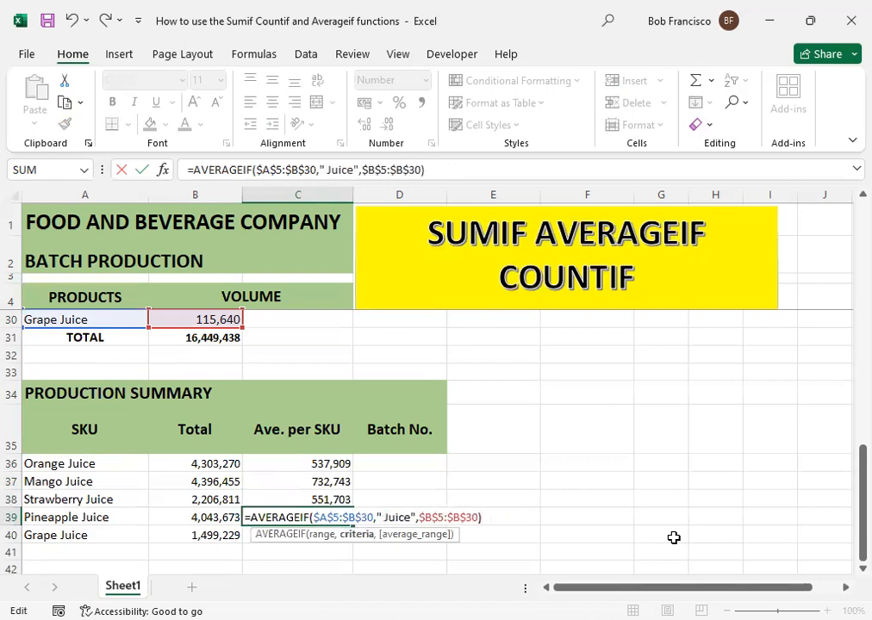
text(pinea)
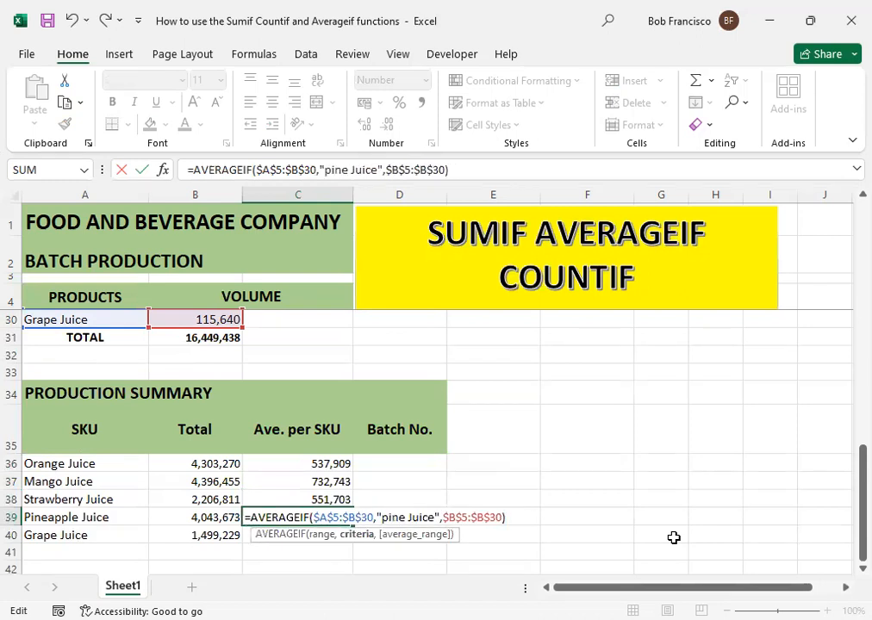
text(pple)
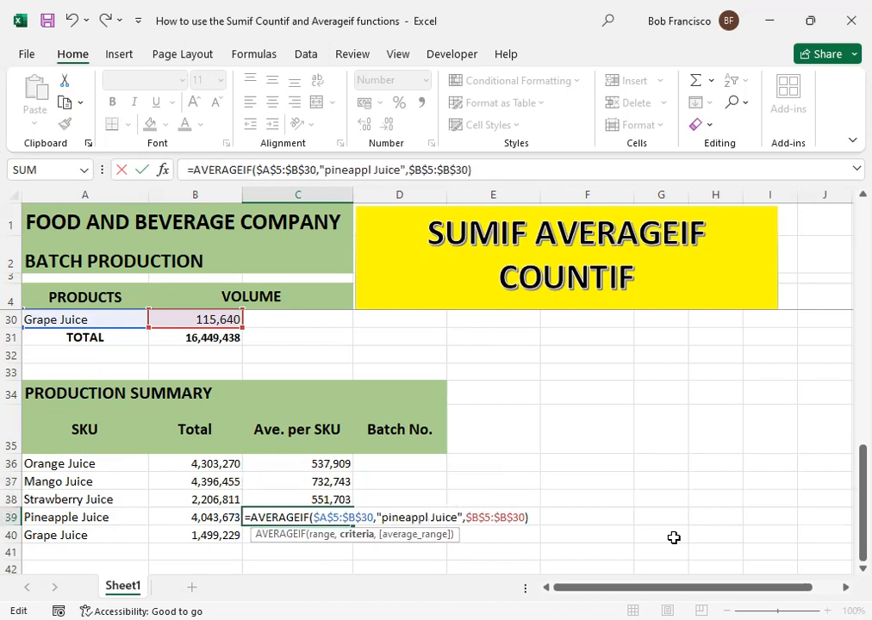
key(Return)
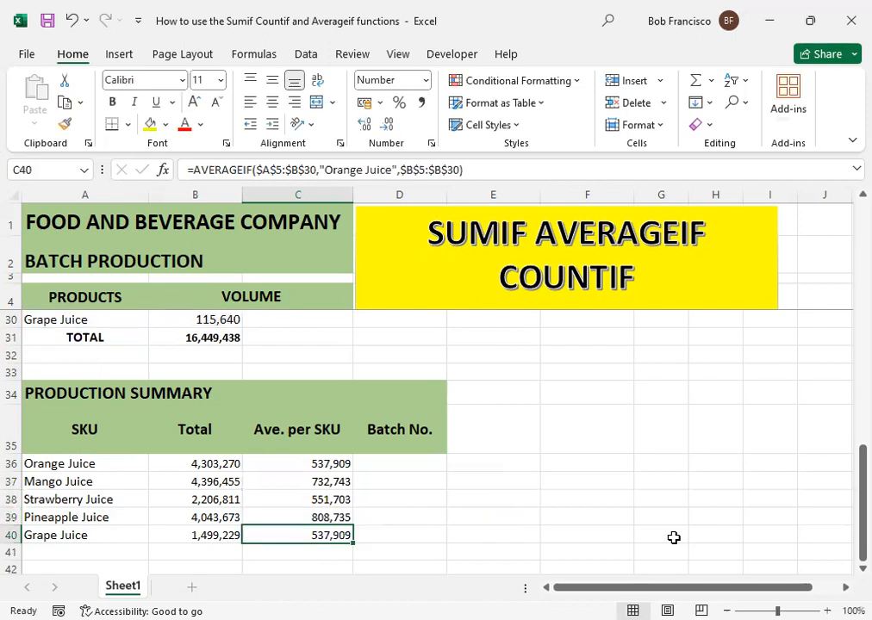
Change the AVERAGEIF criterion in the Grape Juice average, C40, to "grape Juice".
key(F2)
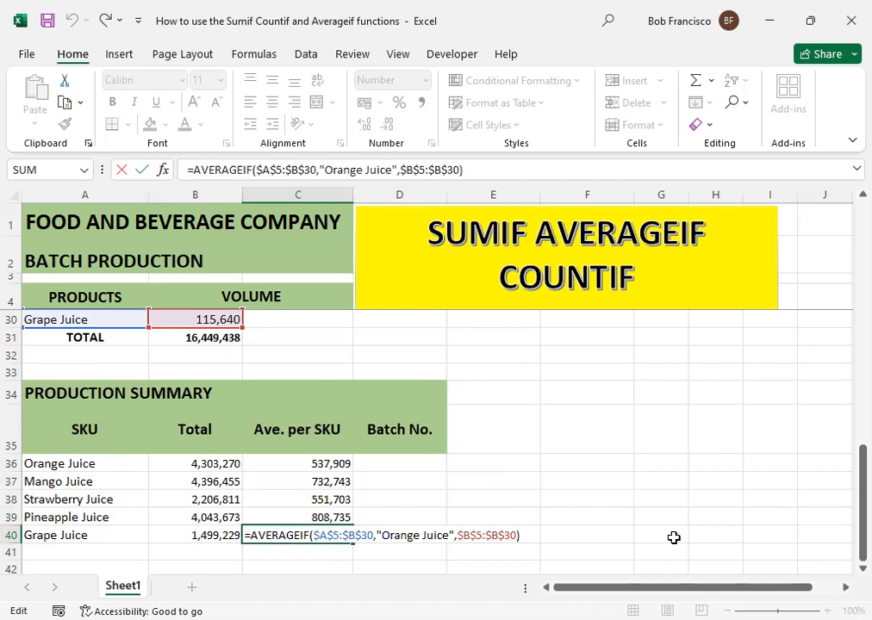
key(Left)
key(Left)
key(Left)
key(Left)
key(Left)
key(Left)
key(Left)
key(Left)
key(Left)
key(Left)
key(Left)
key(Left)
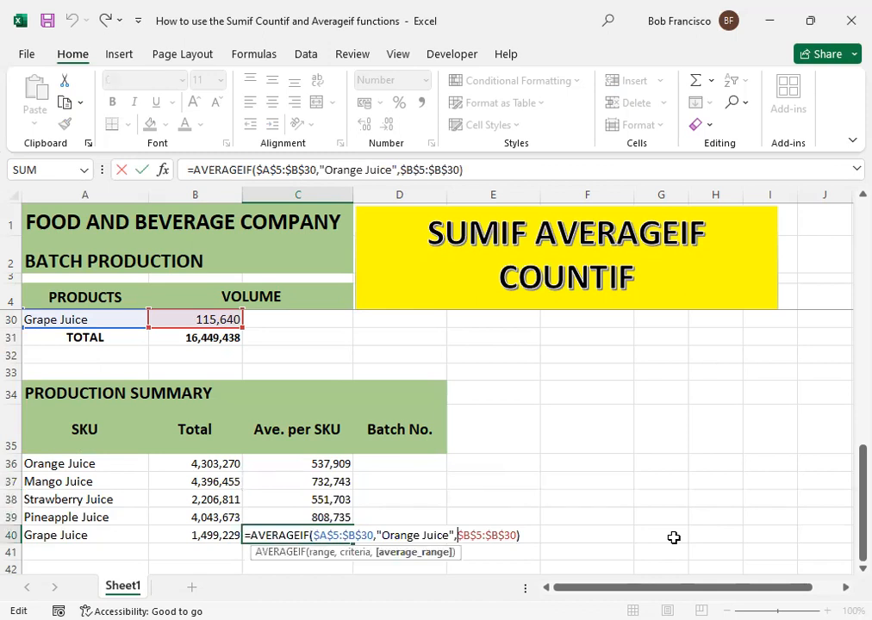
key(BackSpace)
key(BackSpace)
key(BackSpace)
key(BackSpace)
key(BackSpace)
key(BackSpace)
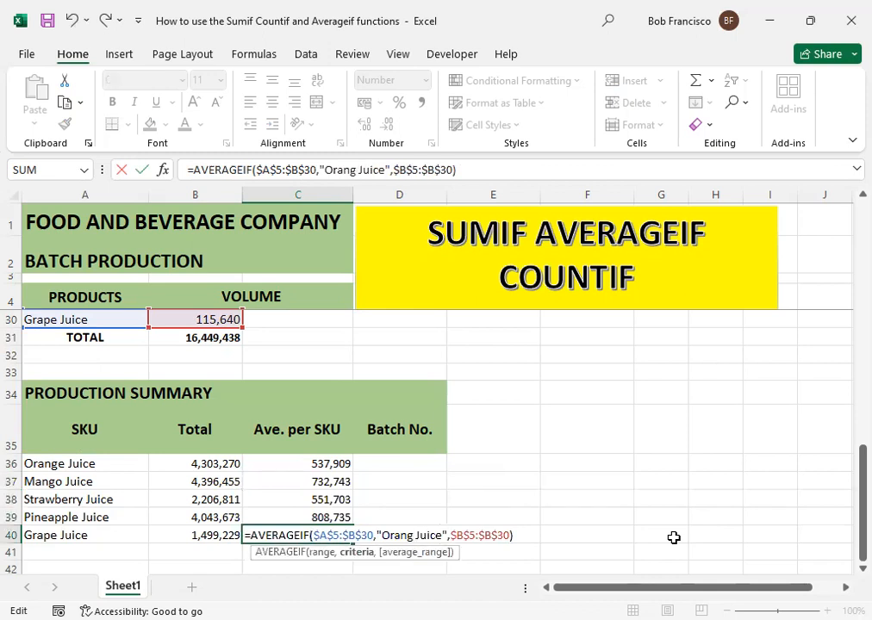
text(grape)
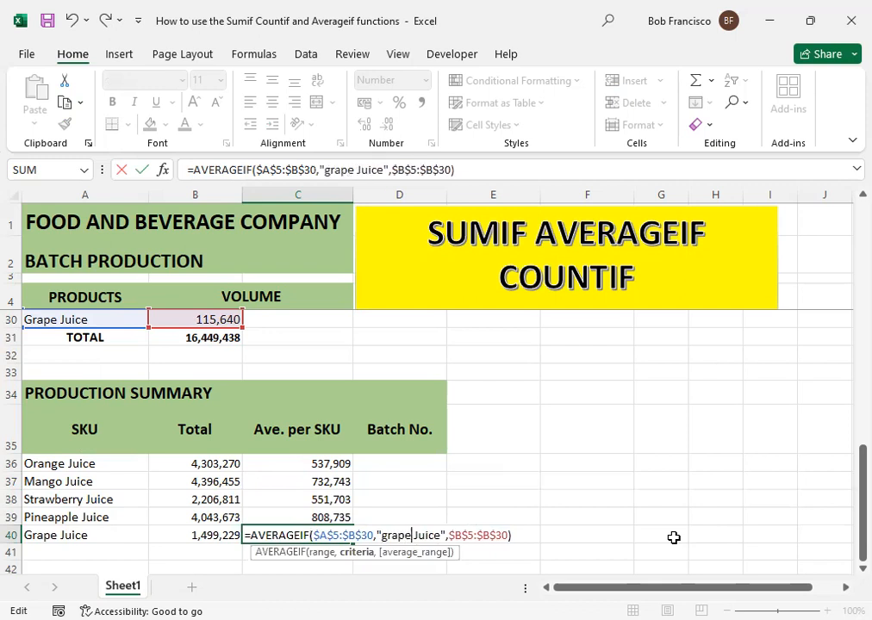
key(ctrl+Return)
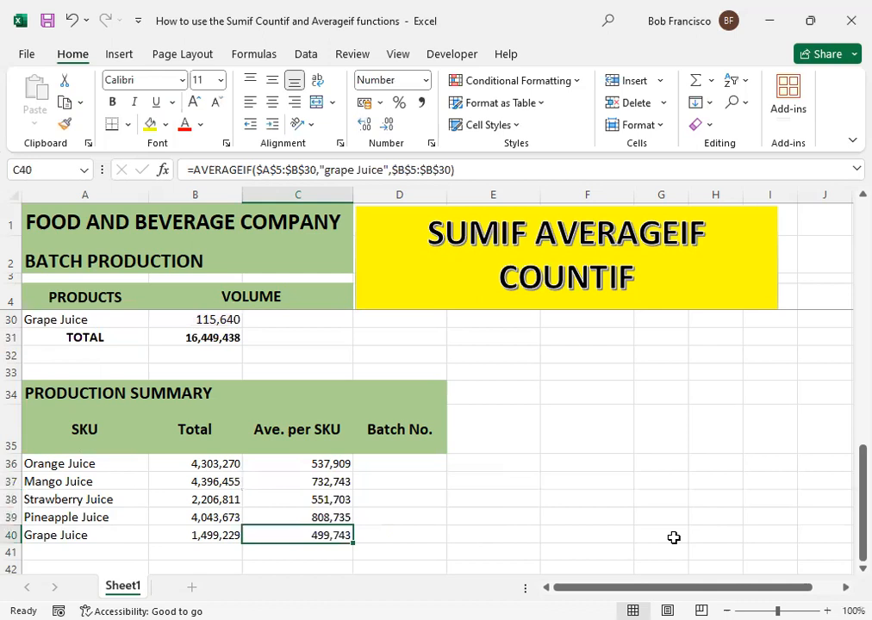
Fill the Orange Juice AVERAGEIF formula from C36 across into the Batch No. cell D36.
key(Up)
key(Up)
key(Up)
key(Up)
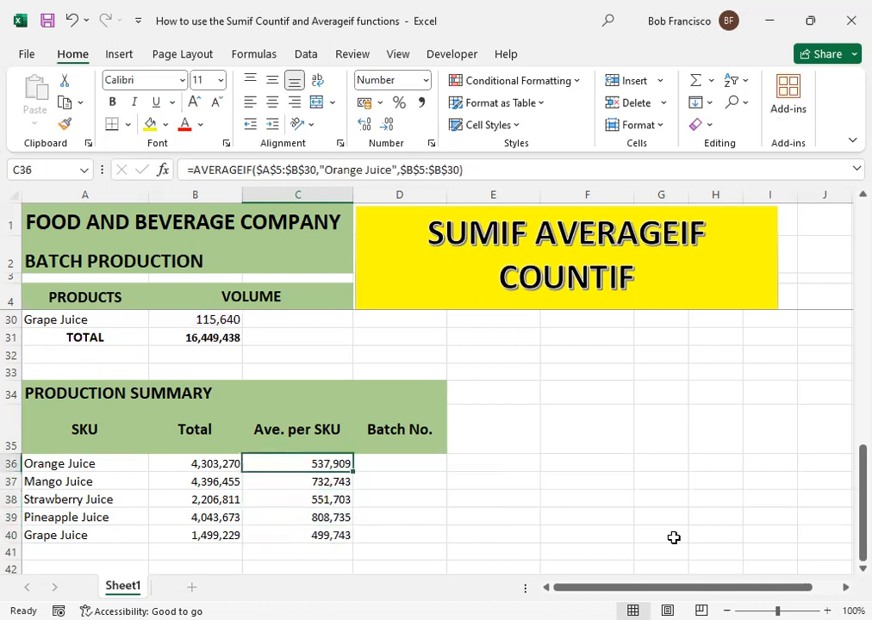
key(Right)
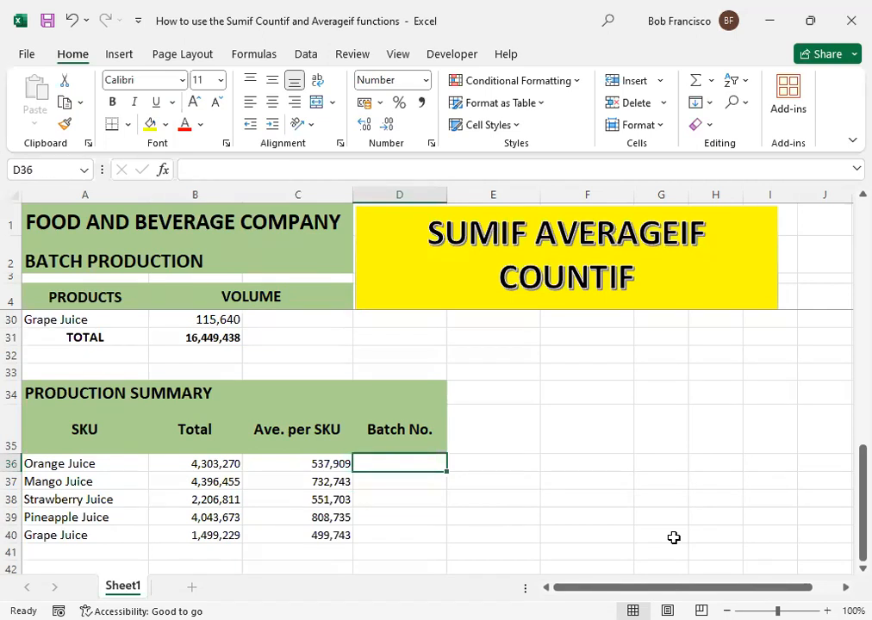
key(Left)
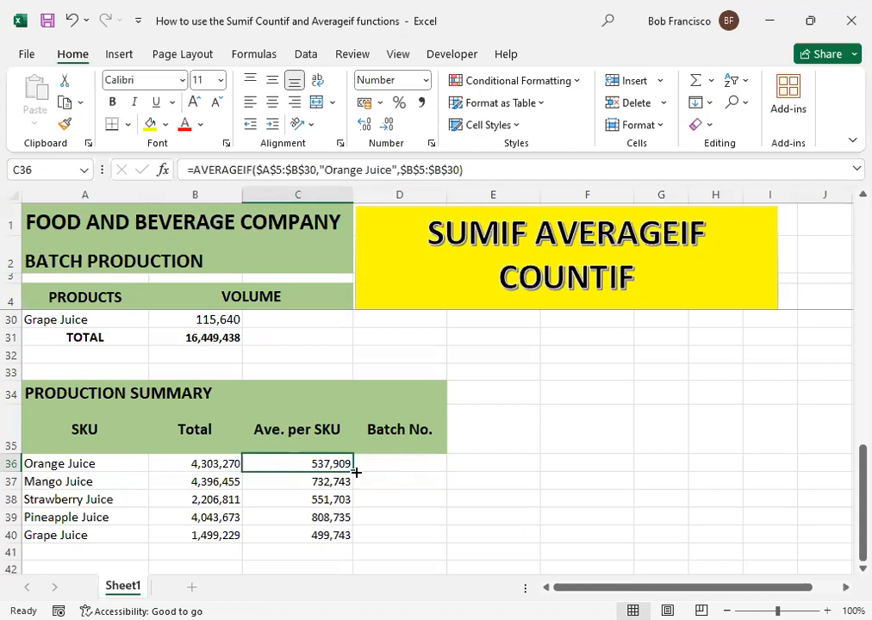
drag(355, 474, 417, 472)
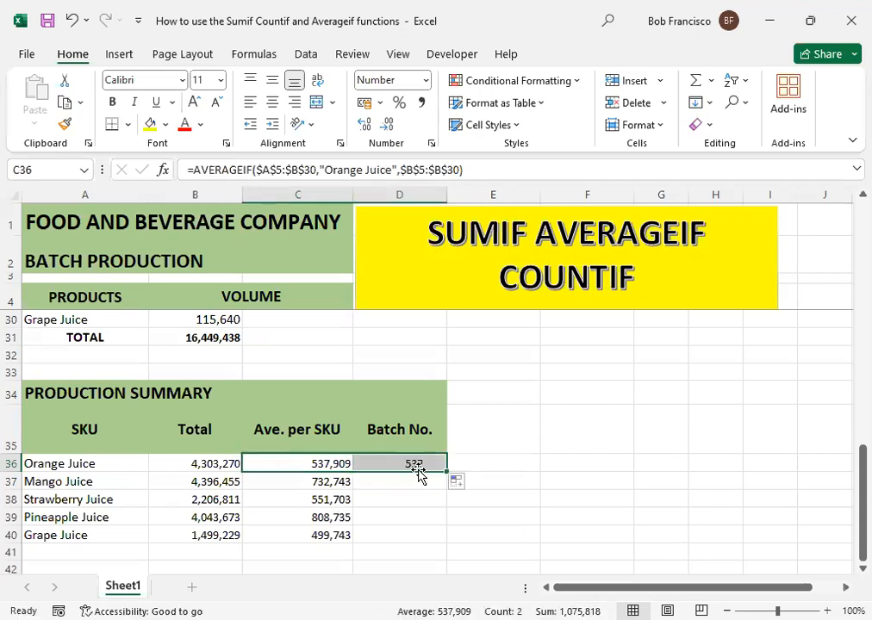
Change the function in the Orange Juice batch number cell, D36, to COUNTIF and try to enter it with all three arguments.
key(Right)
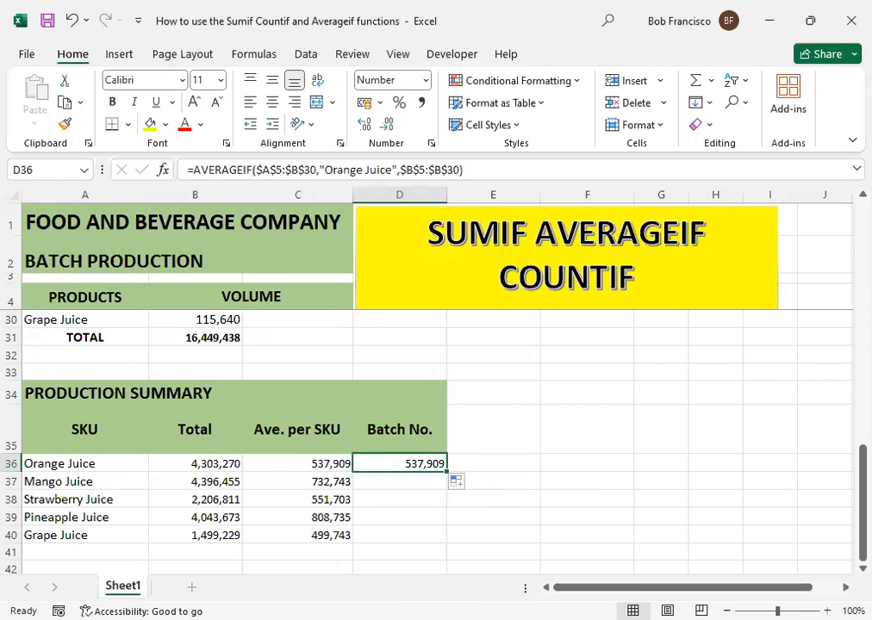
key(F2)
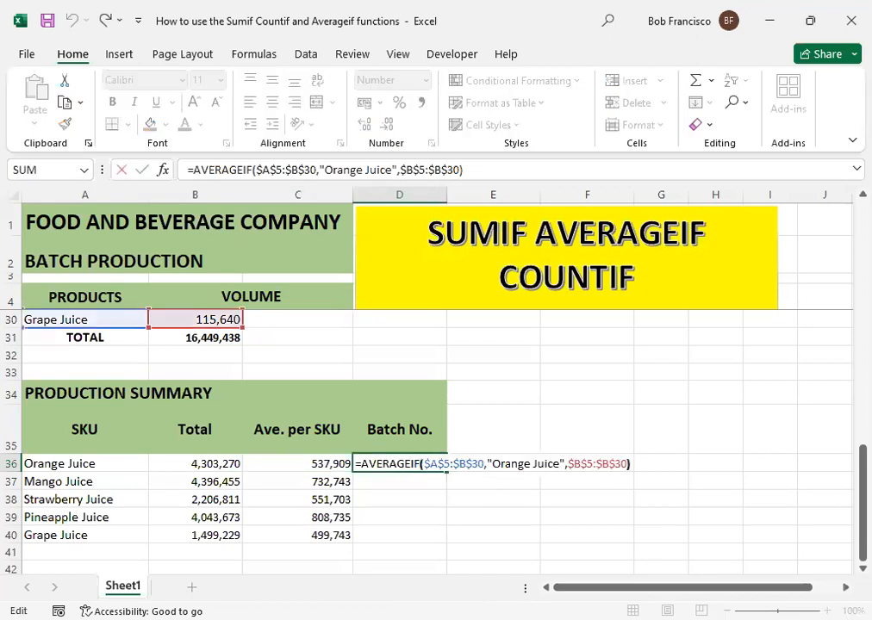
key(Left)
key(Left)
key(Left)
key(Left)
key(Left)
key(Left)
key(Left)
key(Left)
key(Left)
key(Left)
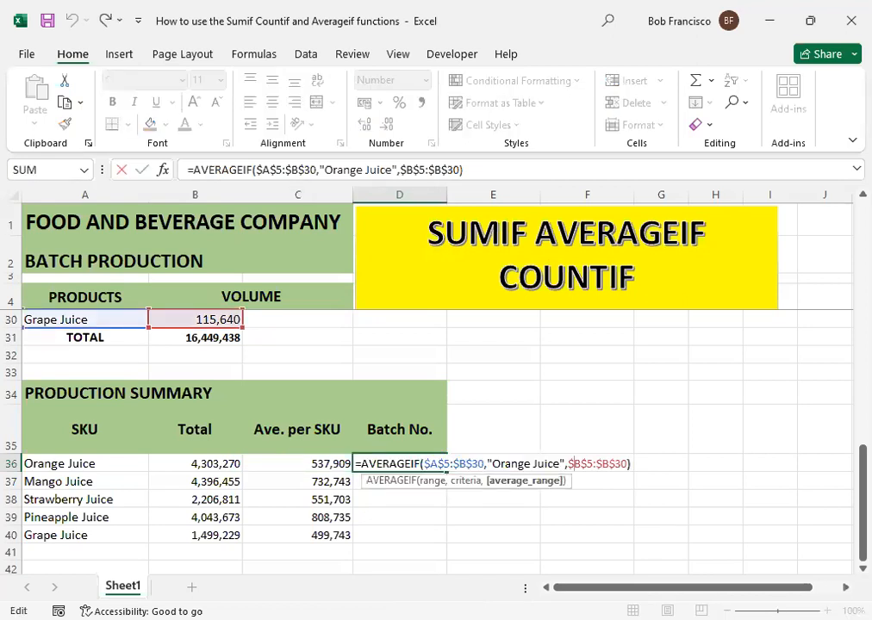
key(Left)
key(Left)
key(Left)
key(Left)
key(Left)
key(Left)
key(Left)
key(Left)
key(Left)
key(Left)
key(Left)
key(Left)
key(Left)
key(Left)
key(Left)
key(Left)
key(Left)
key(Left)
key(Left)
key(Left)
key(Right)
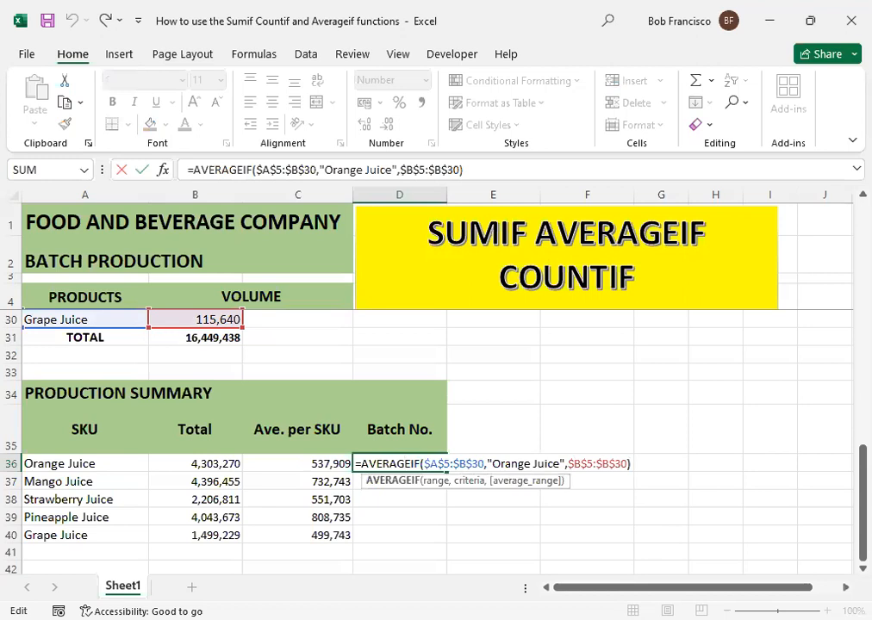
key(BackSpace)
key(BackSpace)
key(BackSpace)
key(BackSpace)
key(BackSpace)
key(BackSpace)
key(BackSpace)
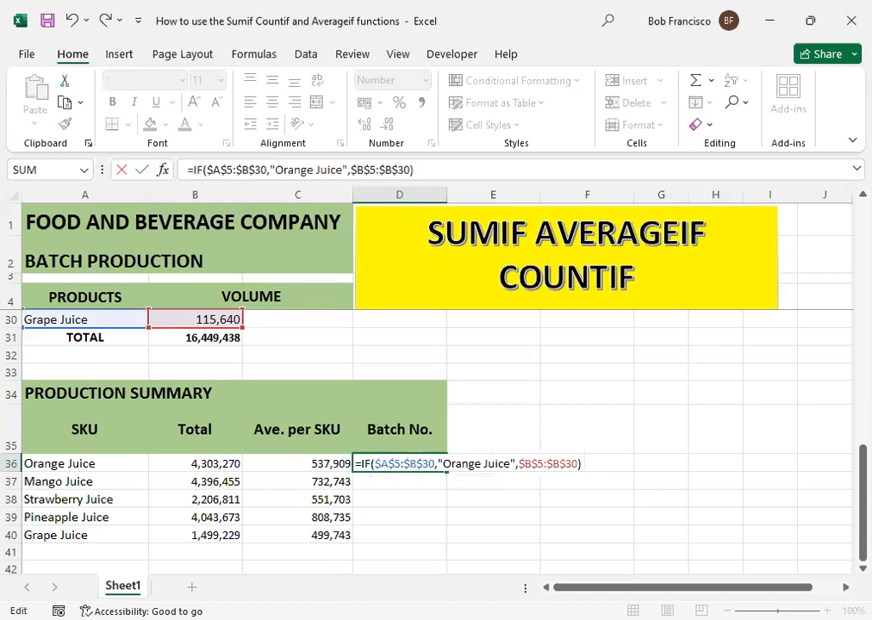
text(count)
key(Return)
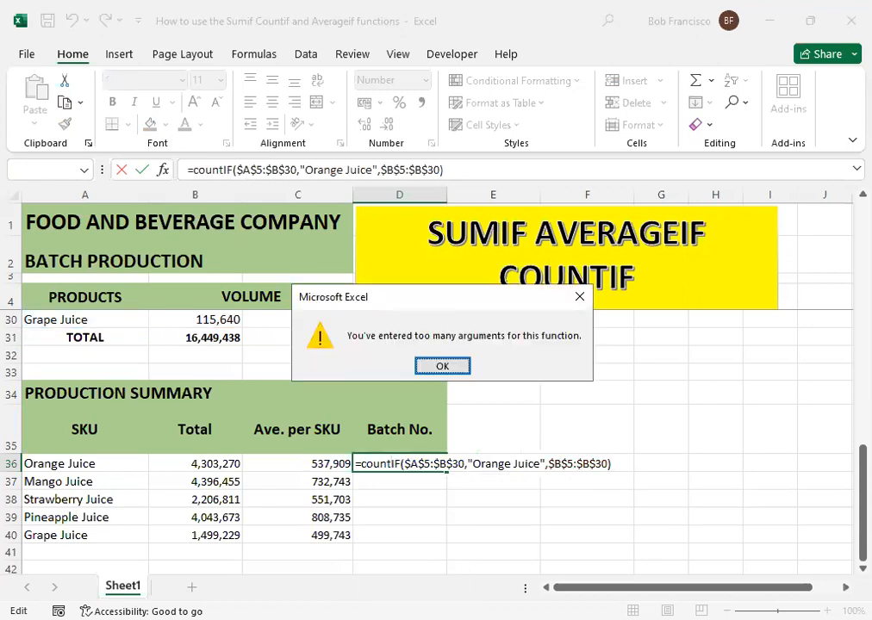
click(442, 367)
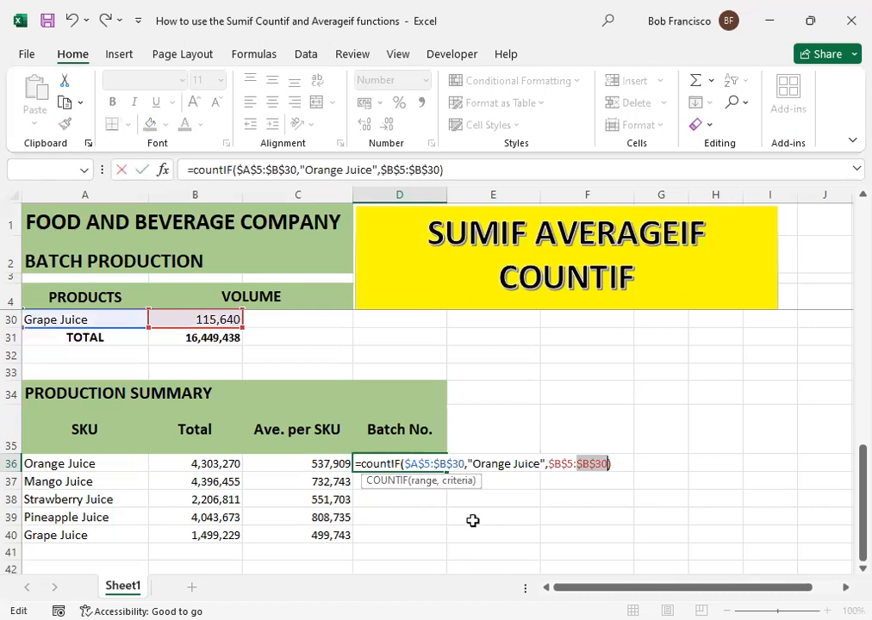
key(Return)
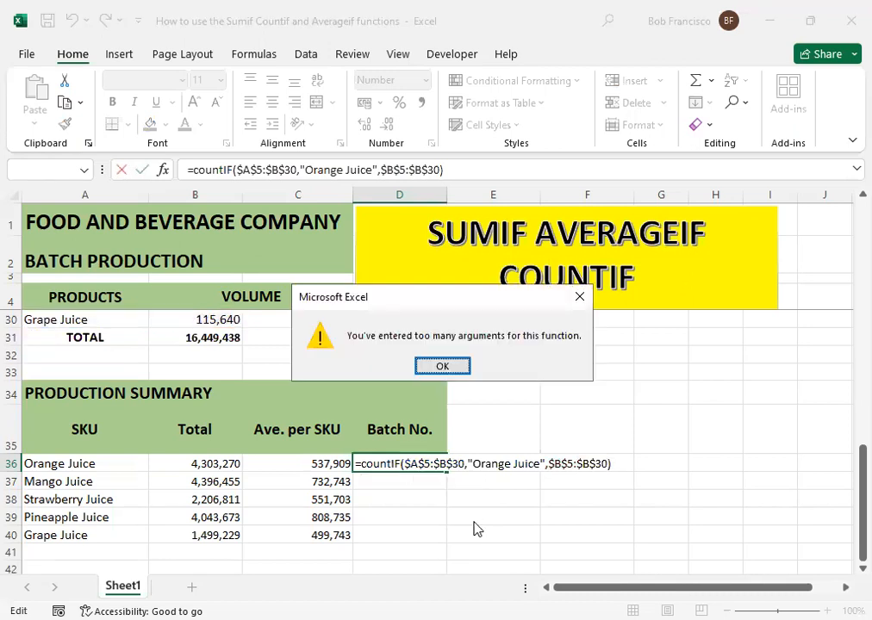
click(584, 297)
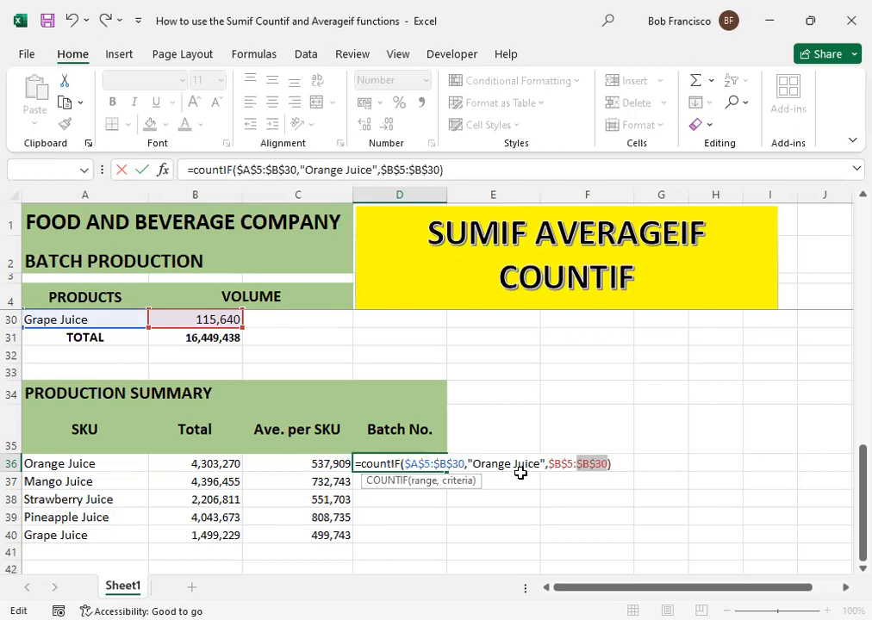
Remove the third argument, $B$5:$B$30, from the COUNTIF formula in the Orange Juice batch number cell D36.
key(BackSpace)
key(BackSpace)
key(BackSpace)
key(BackSpace)
key(BackSpace)
key(BackSpace)
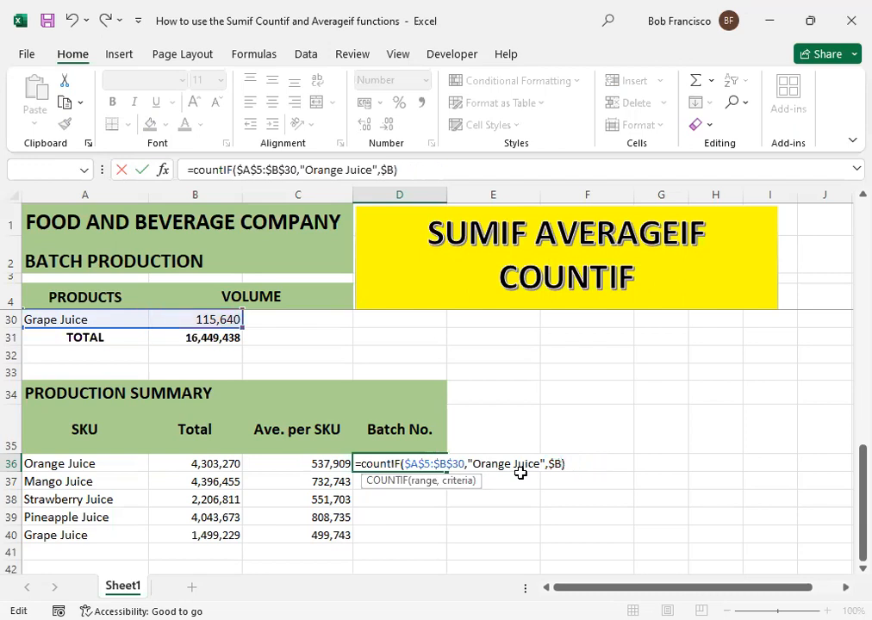
key(BackSpace)
key(BackSpace)
Reselect the COUNTIF range in D36 as absolute $A$5:$B$30 and enter the formula, accepting the proposed correction to the "Orange Juice" criterion.
key(Left)
key(Left)
key(Left)
key(Left)
key(Left)
key(Left)
key(Left)
key(Left)
key(Left)
key(Left)
key(Left)
key(Left)
key(Left)
key(Left)
key(Left)
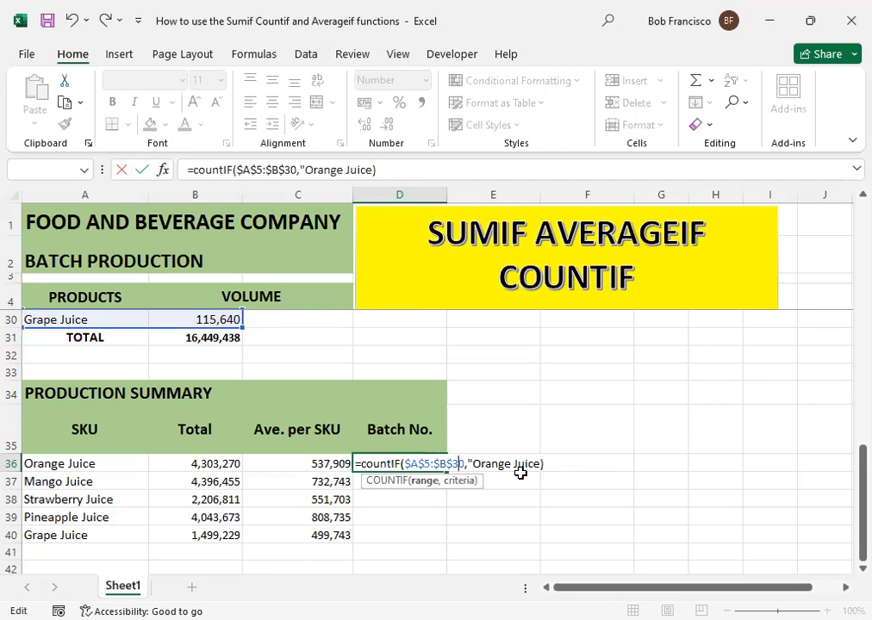
key(BackSpace)
key(BackSpace)
key(BackSpace)
key(BackSpace)
key(BackSpace)
key(BackSpace)
key(BackSpace)
key(BackSpace)
key(BackSpace)
key(BackSpace)
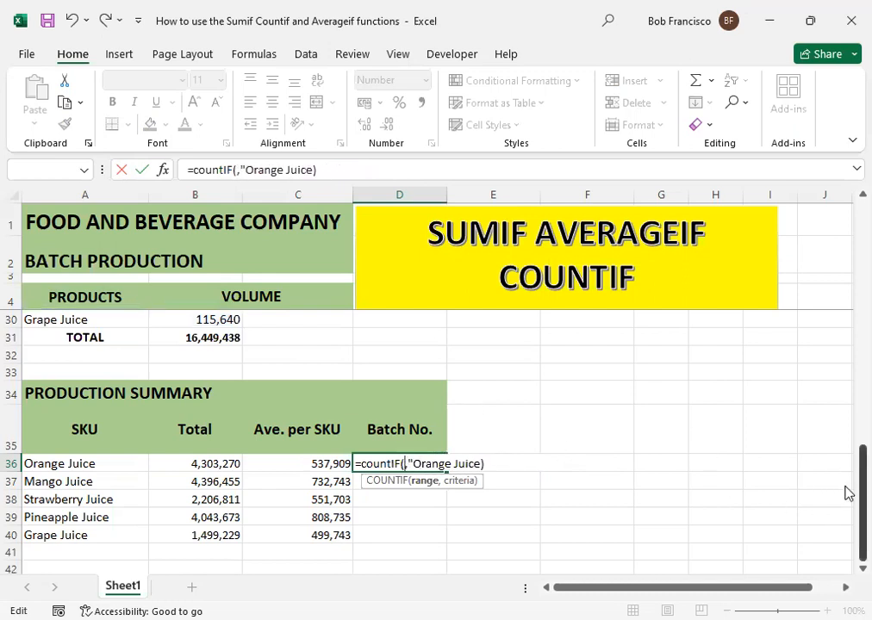
drag(849, 497, 849, 200)
click(49, 321)
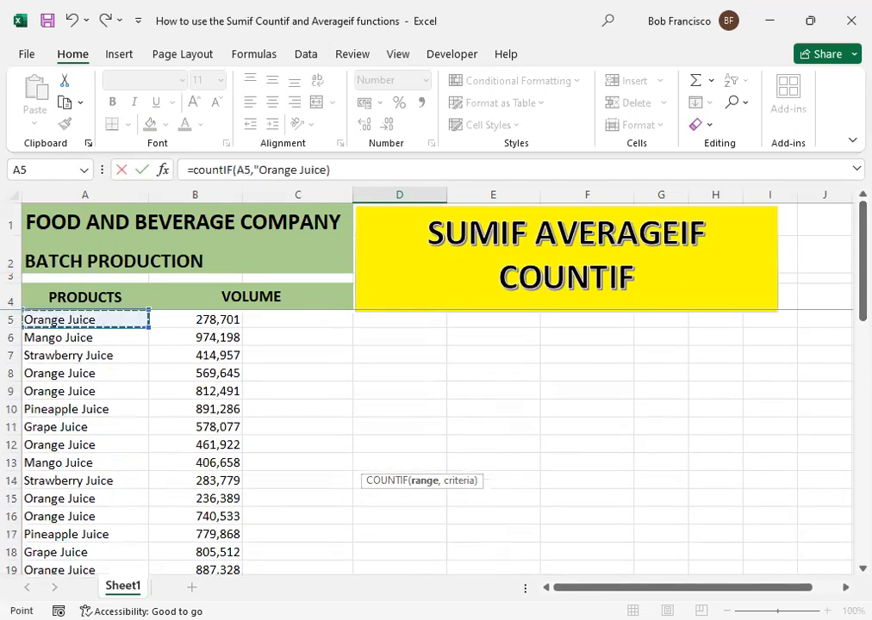
drag(50, 320, 234, 521)
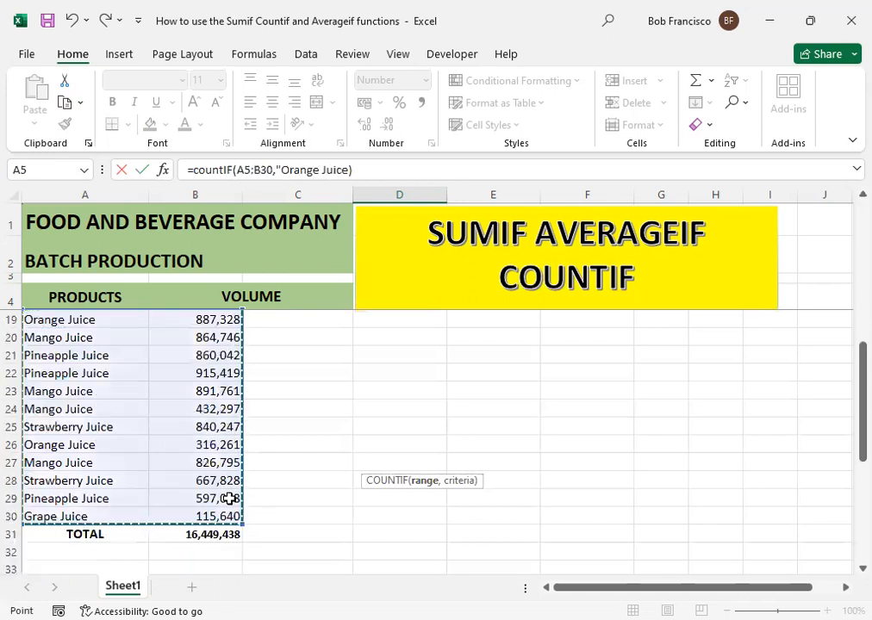
key(F4)
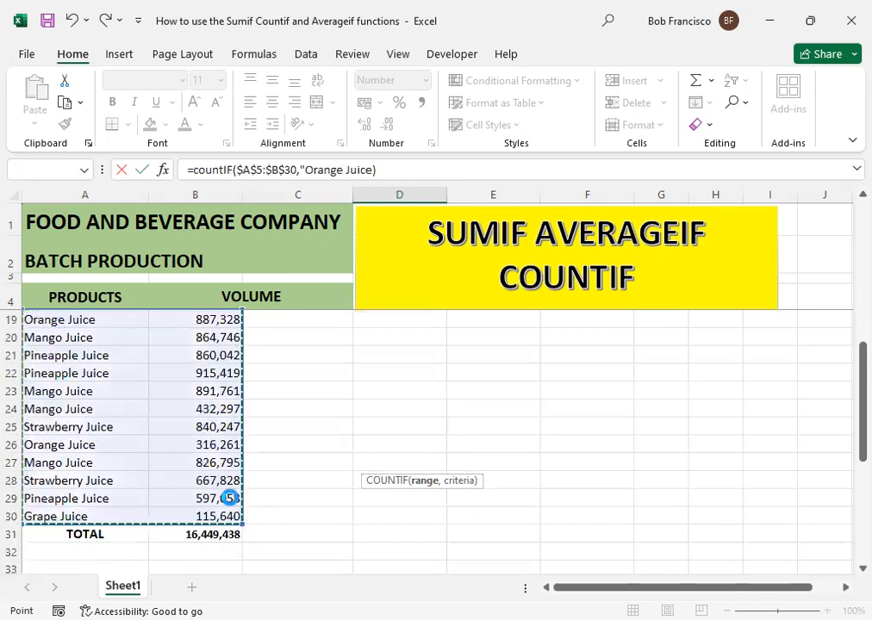
key(Return)
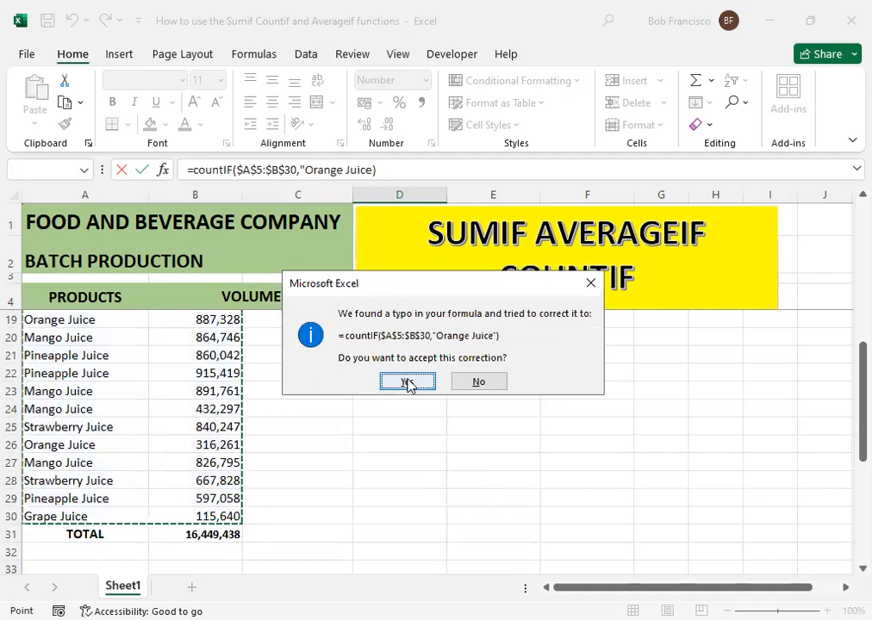
key(Return)
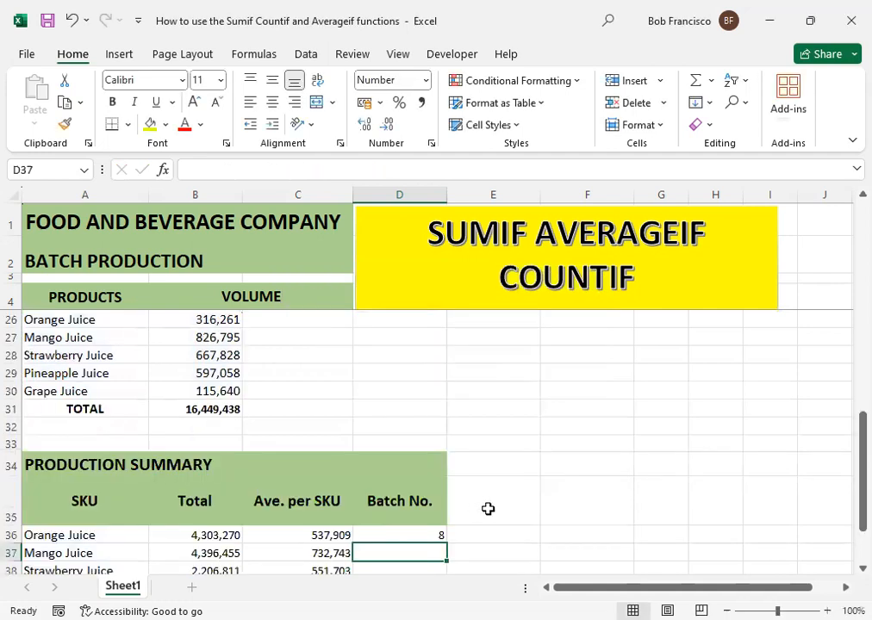
Compare the arguments of the COUNTIF formula in D36 with those of the Orange Juice SUMIF formula in B36.
scroll(488, 508, down, 1)
key(Up)
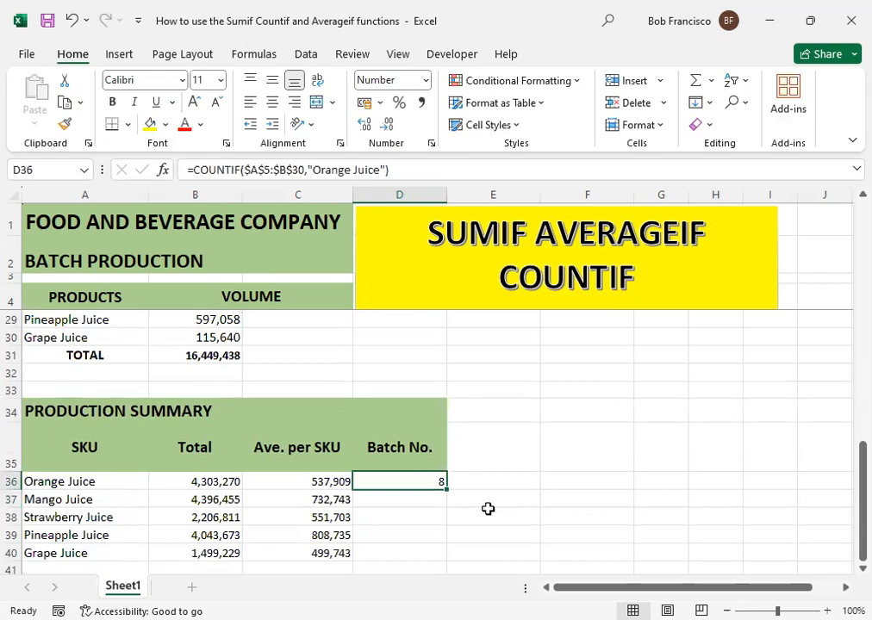
key(F2)
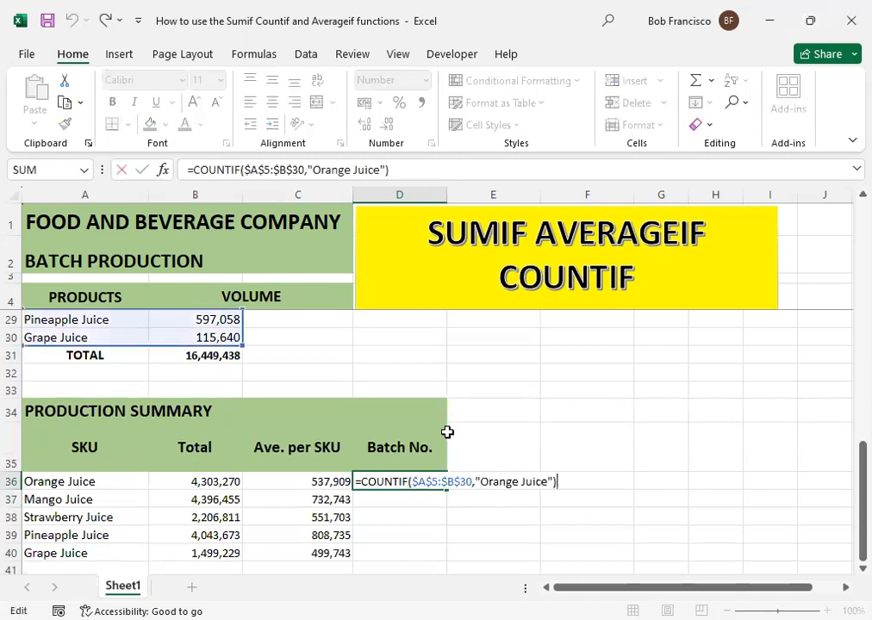
click(199, 479)
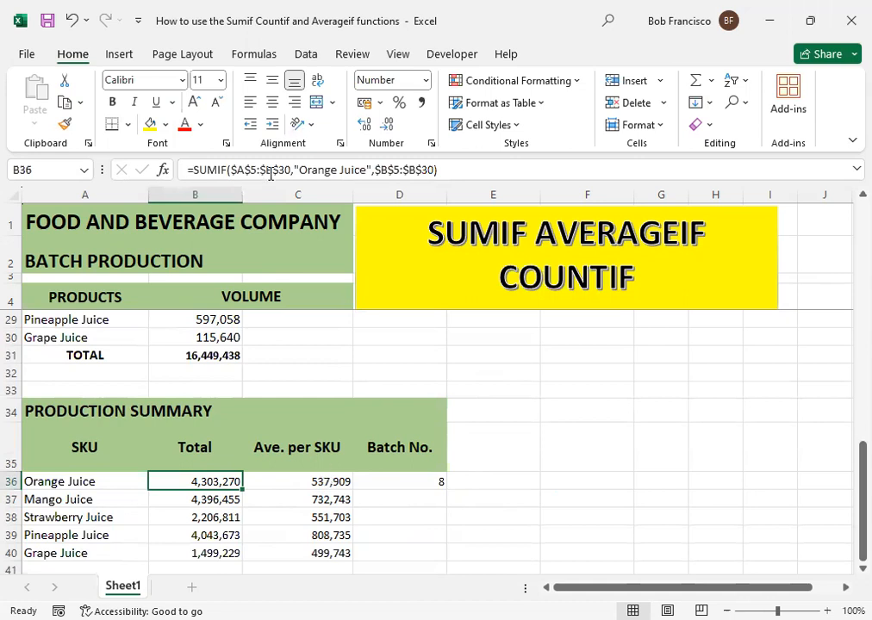
click(307, 170)
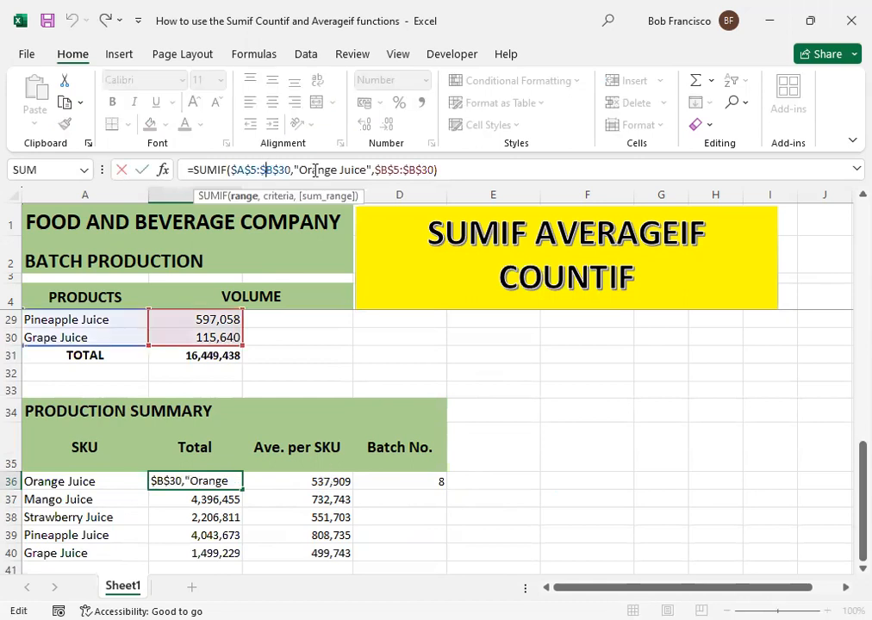
click(412, 170)
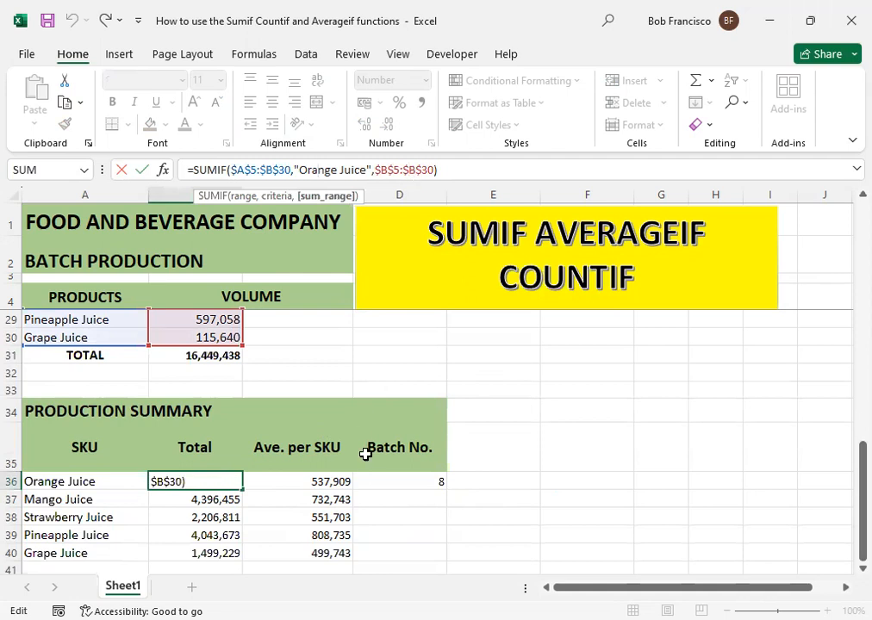
click(416, 480)
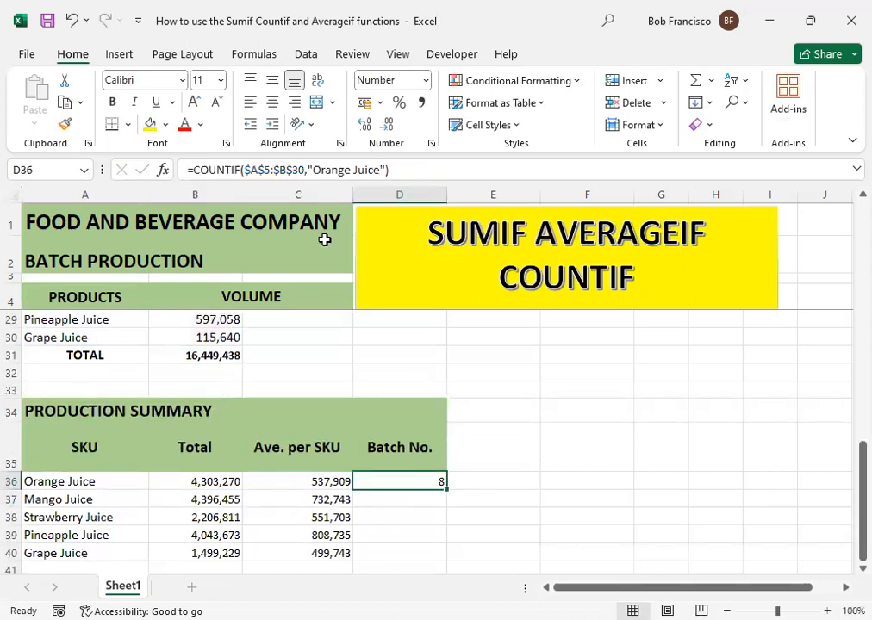
click(281, 168)
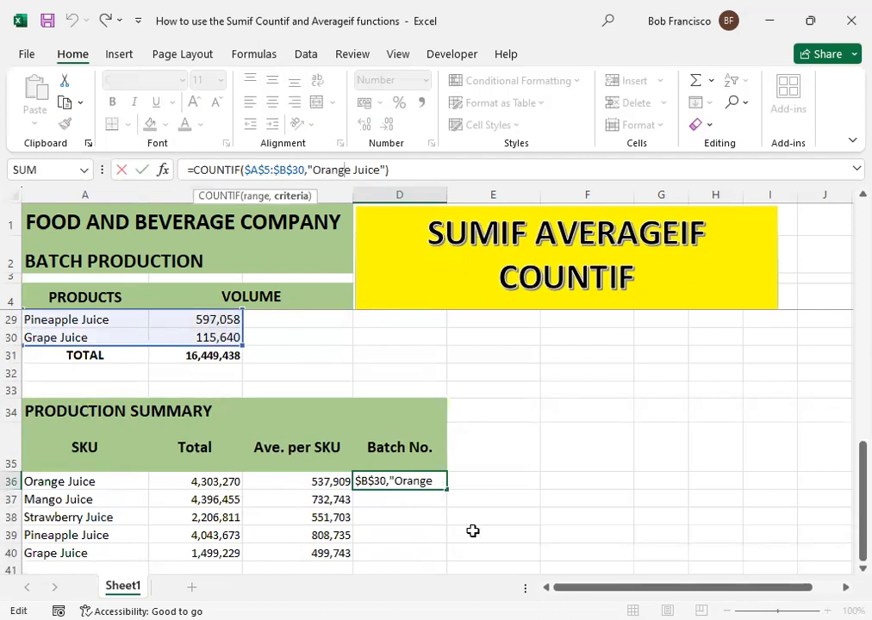
key(Escape)
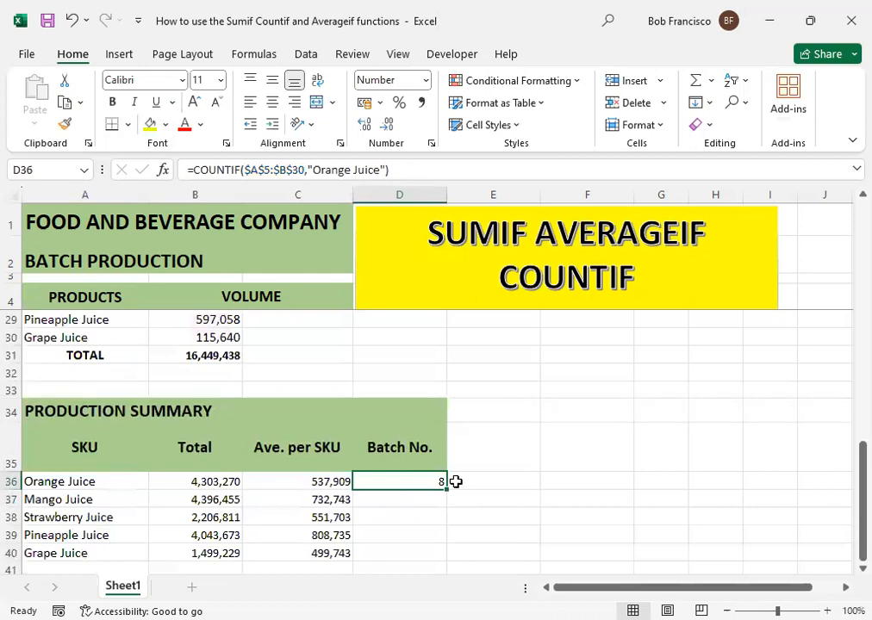
Fill the COUNTIF formula from D36 down to D40 and change the Mango Juice criterion in D37 to "mango Juice".
drag(450, 487, 453, 528)
click(427, 500)
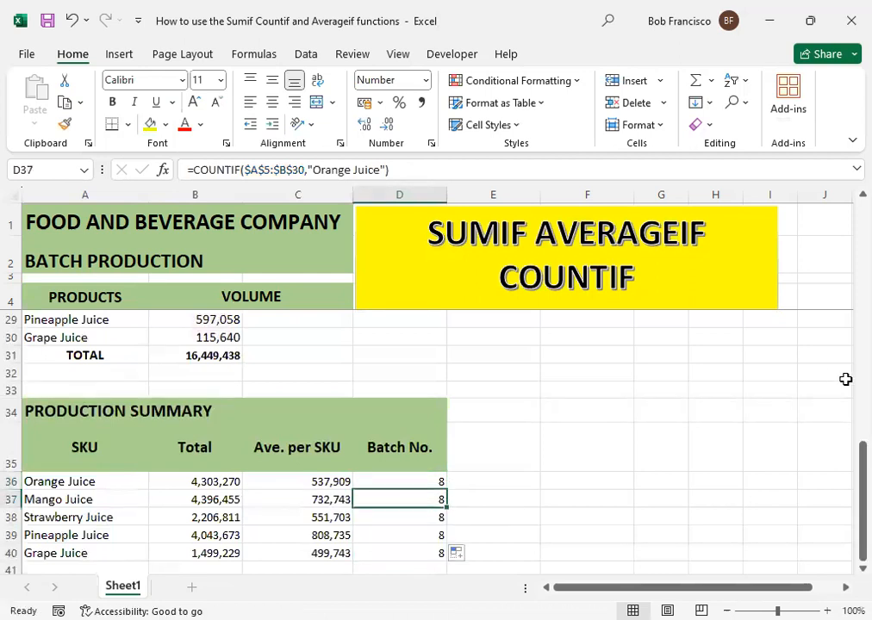
key(F2)
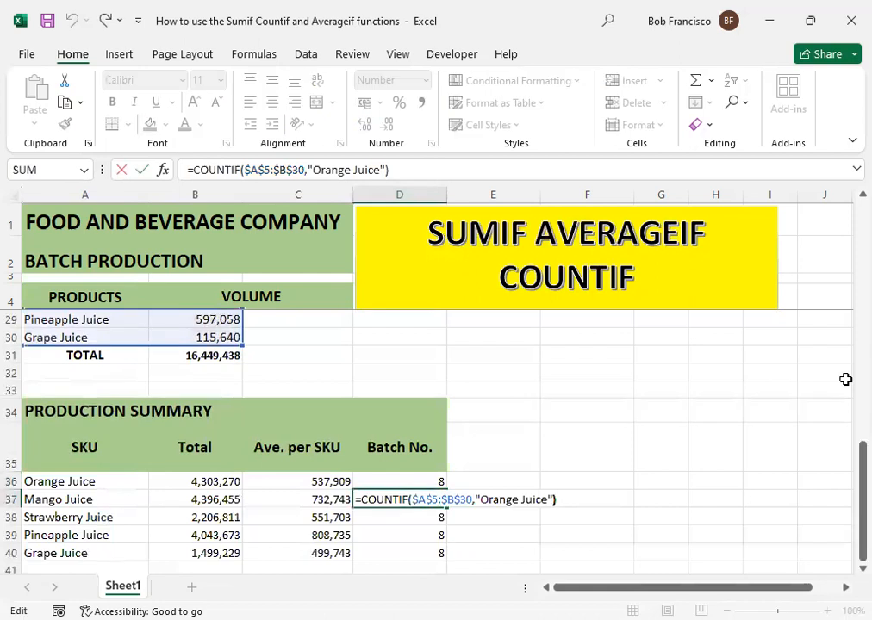
key(Left)
key(Left)
key(Left)
key(Left)
key(Left)
key(Left)
key(Left)
key(BackSpace)
key(BackSpace)
key(BackSpace)
key(BackSpace)
key(BackSpace)
key(BackSpace)
key(BackSpace)
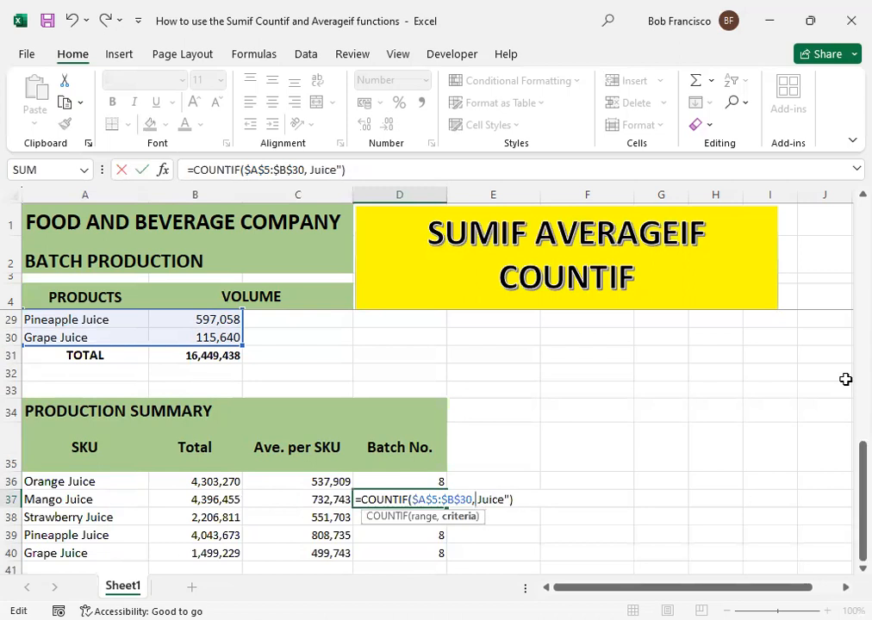
text("mango)
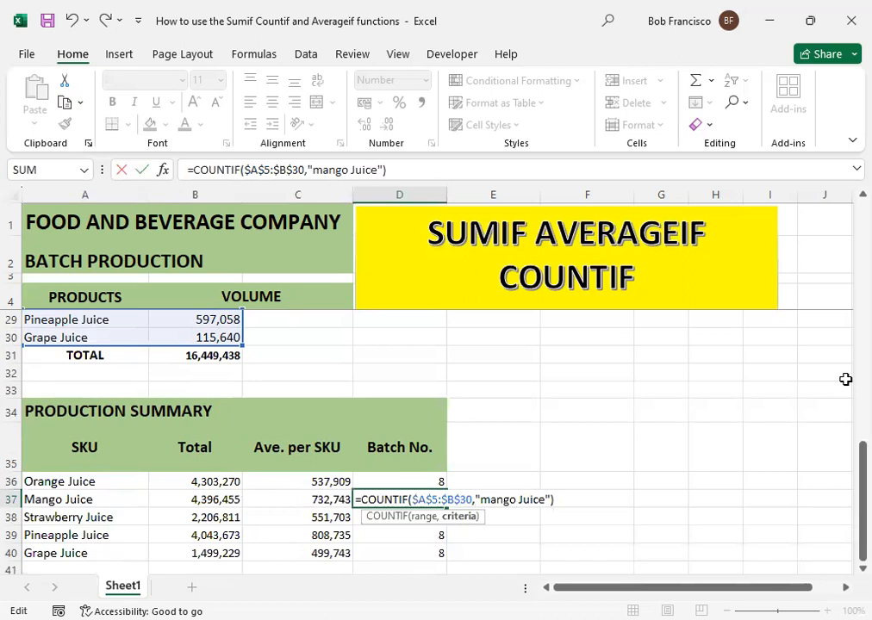
key(Return)
Change the COUNTIF criterion in the Strawberry Juice batch number cell, D38, to "strawberry Juice".
key(F2)
key(Left)
key(Left)
key(Left)
key(Left)
key(Left)
key(Left)
key(Left)
key(Left)
key(BackSpace)
key(BackSpace)
key(BackSpace)
key(BackSpace)
key(BackSpace)
key(BackSpace)
text(=)
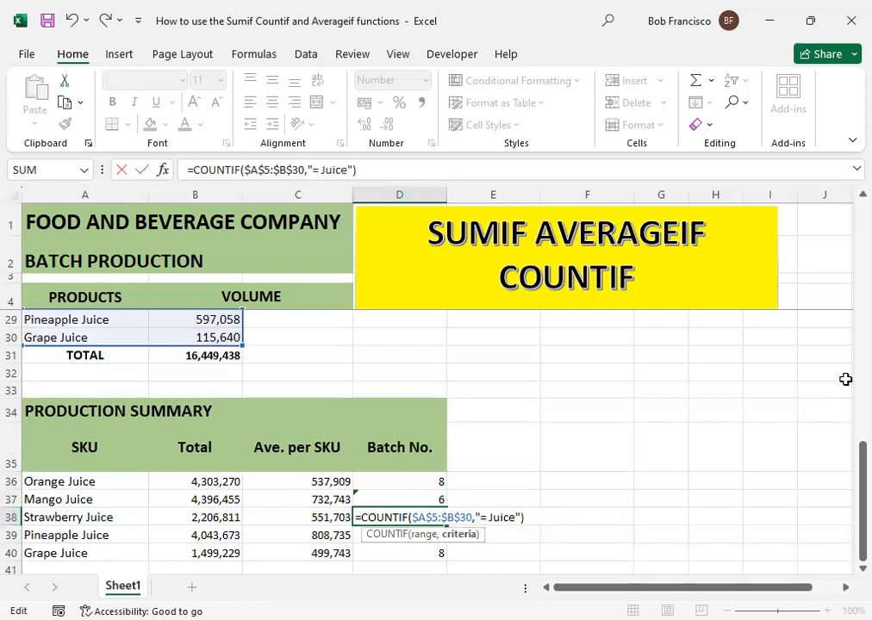
key(BackSpace)
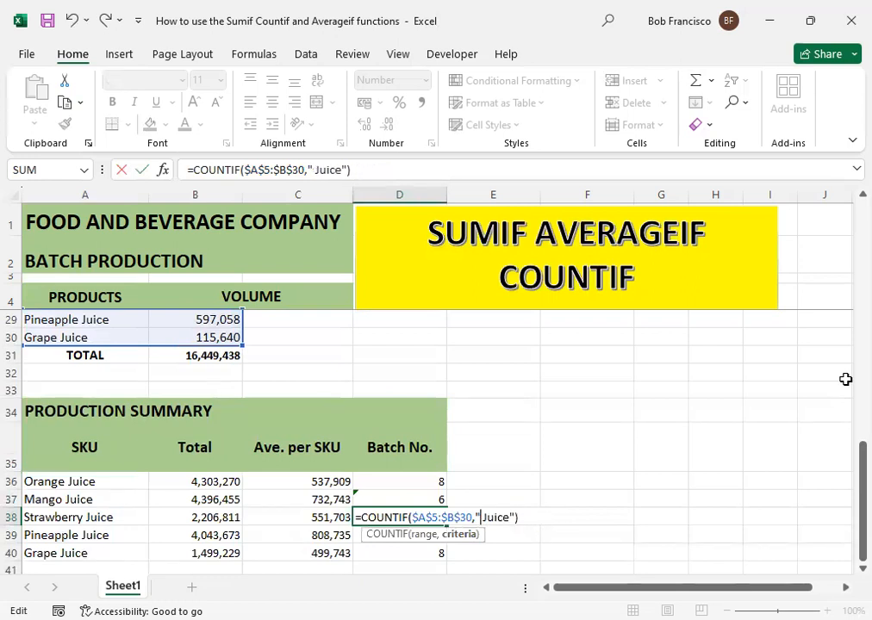
text(strawbe)
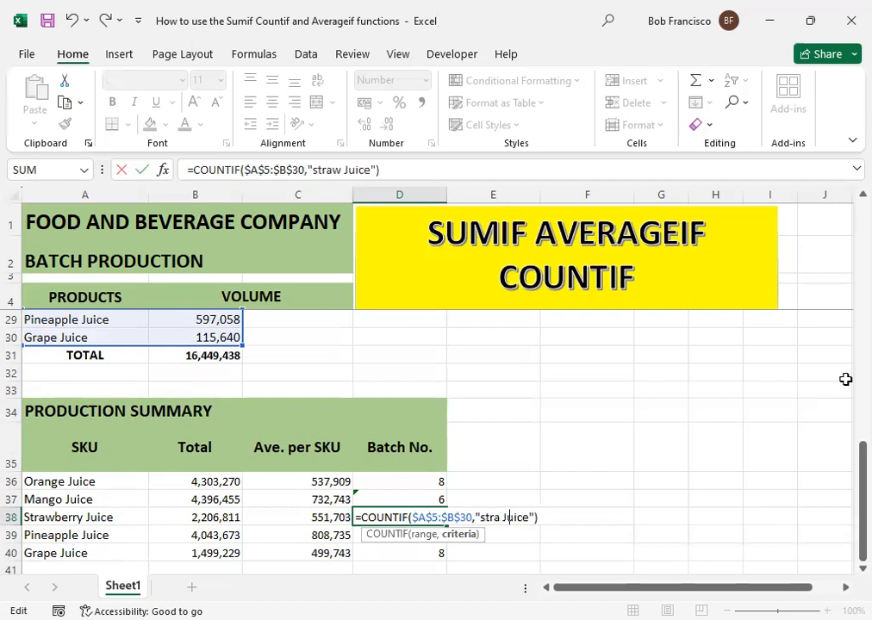
text(rry)
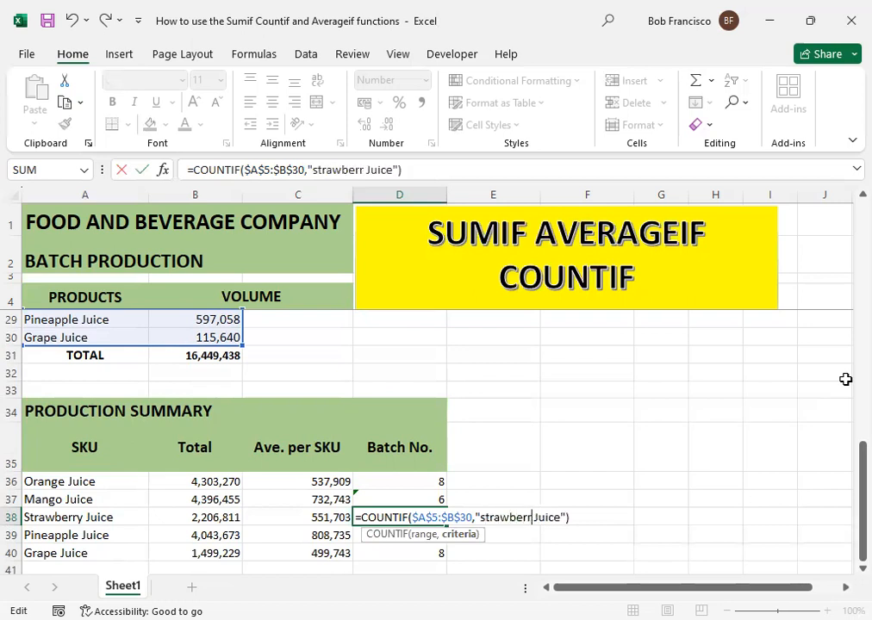
key(Return)
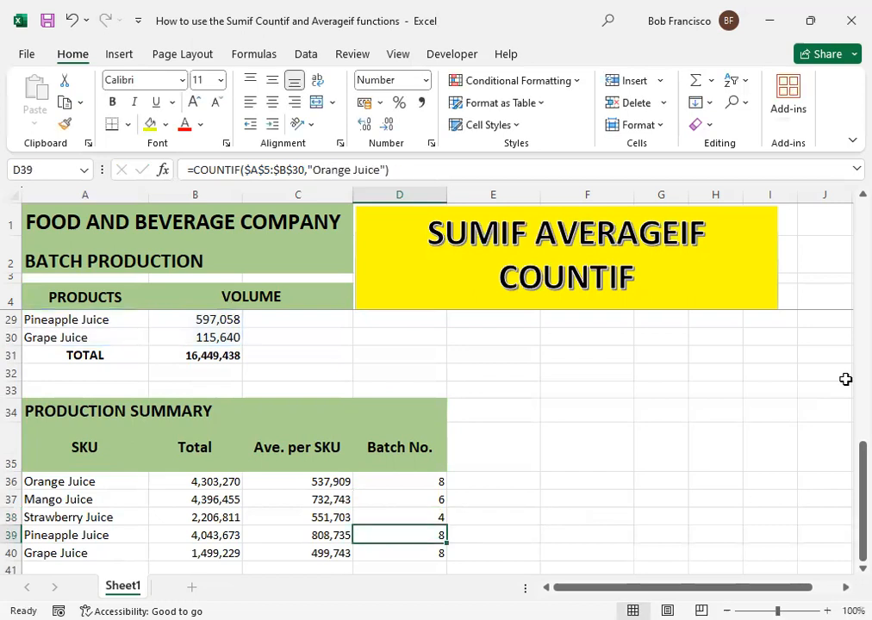
Change the COUNTIF criterion in the Pineapple Juice batch number cell, D39, to "pineapple Juice".
key(F2)
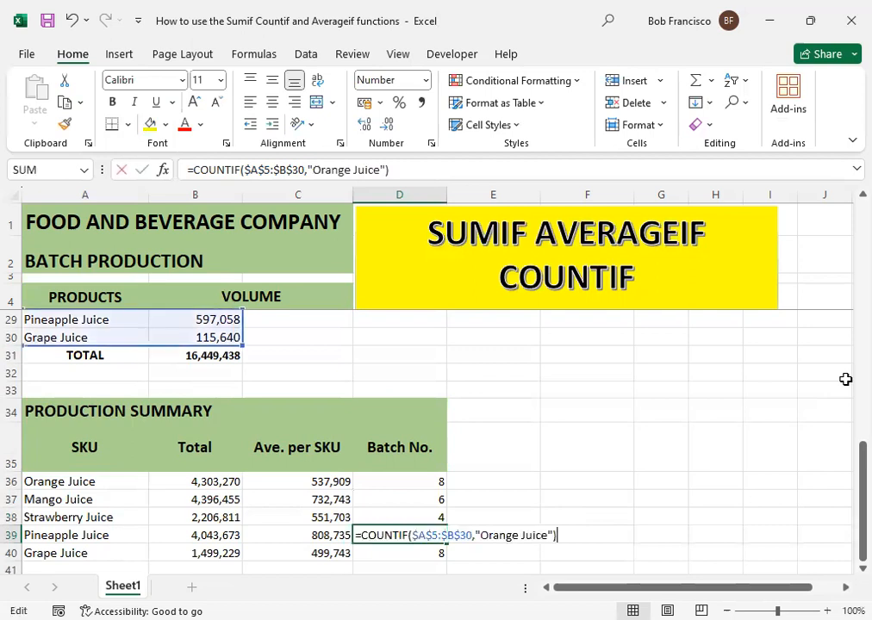
key(Left)
key(Left)
key(Left)
key(Left)
key(Left)
key(Left)
key(Left)
key(Left)
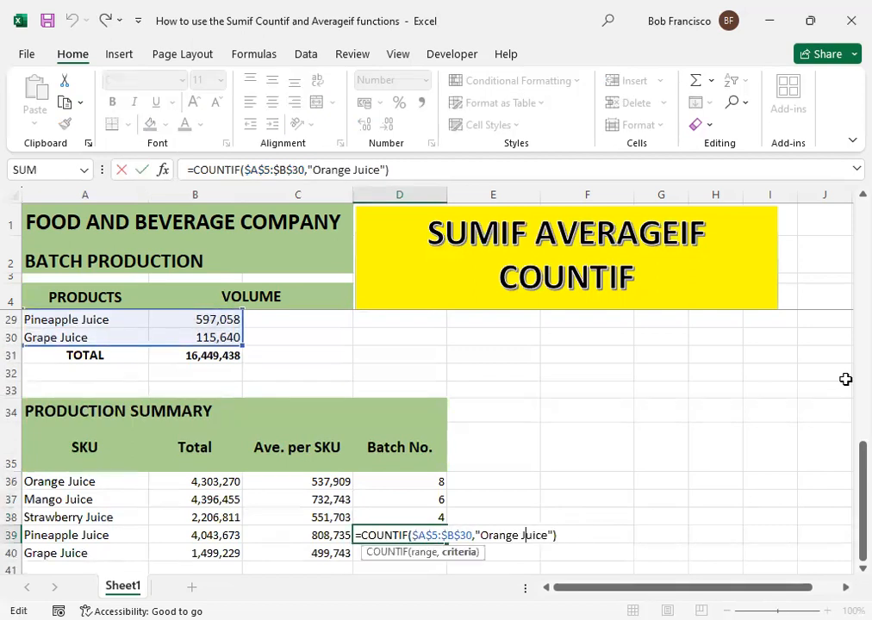
key(BackSpace)
key(BackSpace)
key(BackSpace)
key(BackSpace)
key(BackSpace)
key(BackSpace)
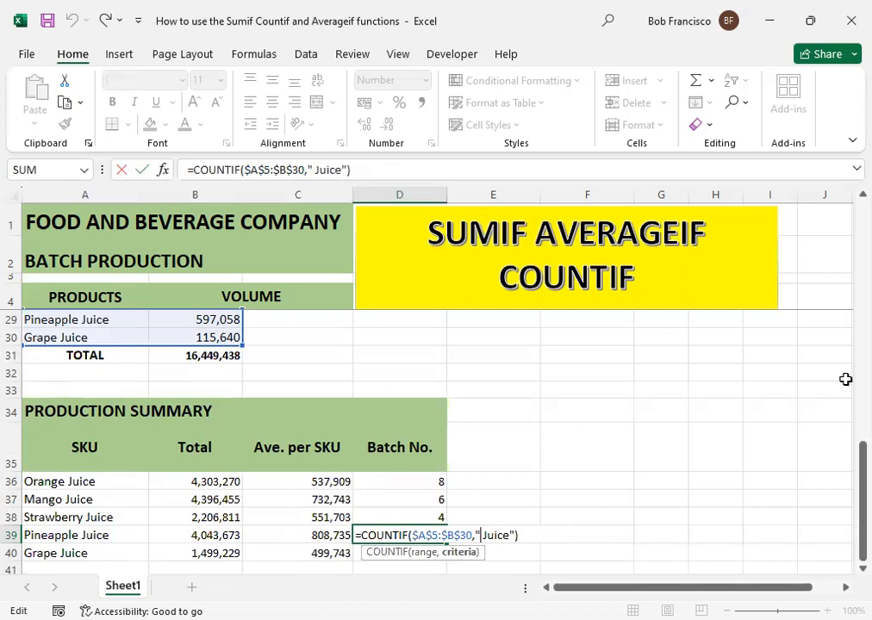
text(pin)
text(eapopl)
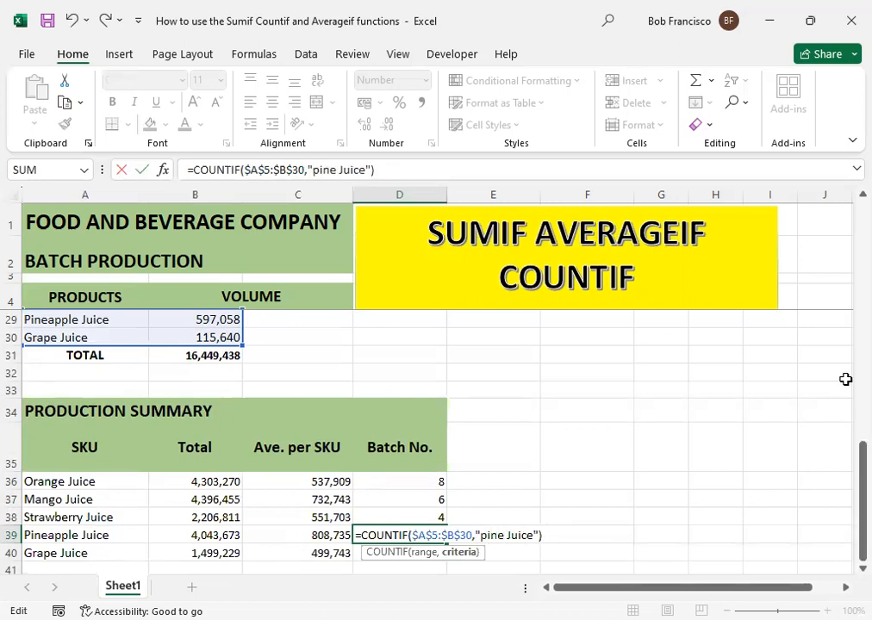
text(e)
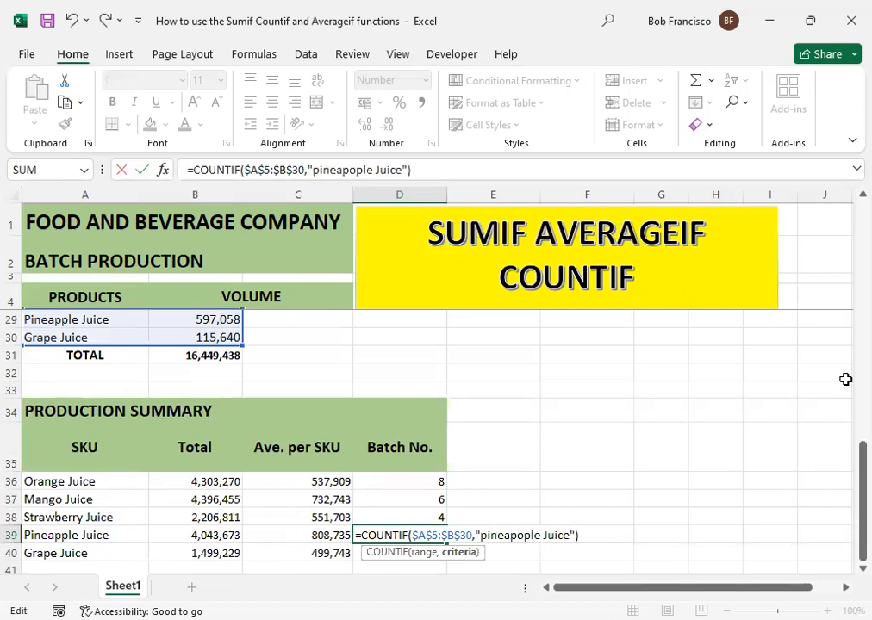
key(Left)
key(Left)
key(Left)
key(BackSpace)
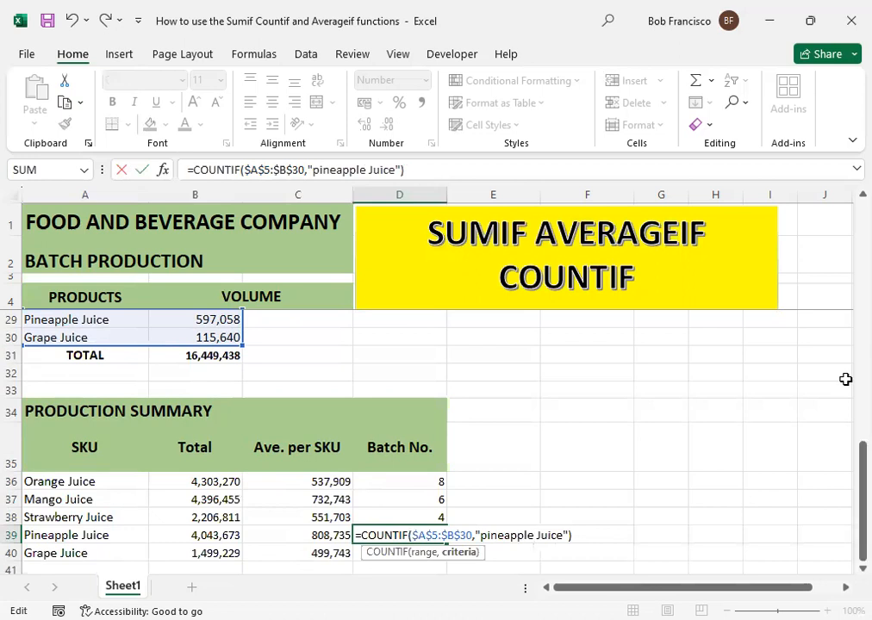
key(Return)
Change the COUNTIF criterion in the Grape Juice batch number cell, D40, to "grape Juice".
key(F2)
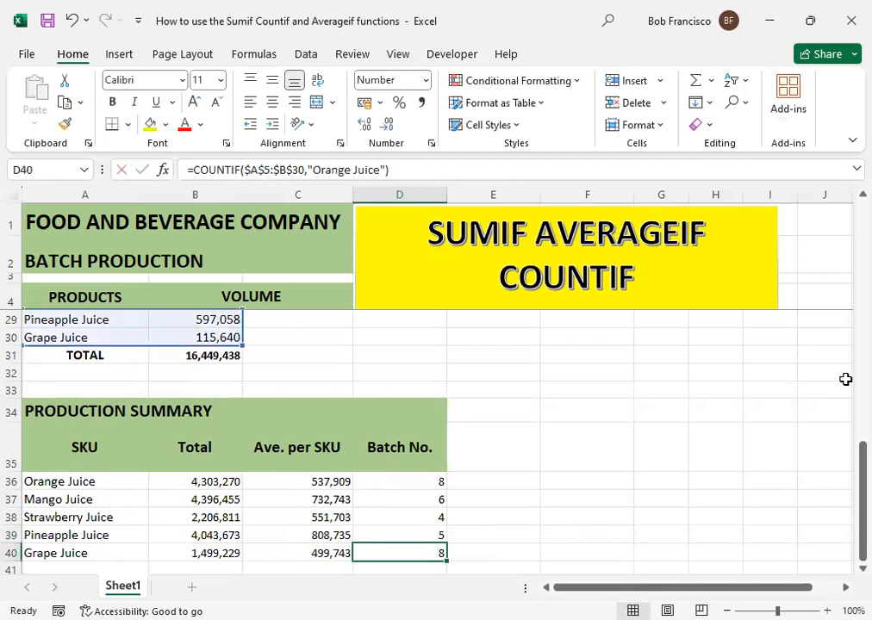
key(Left)
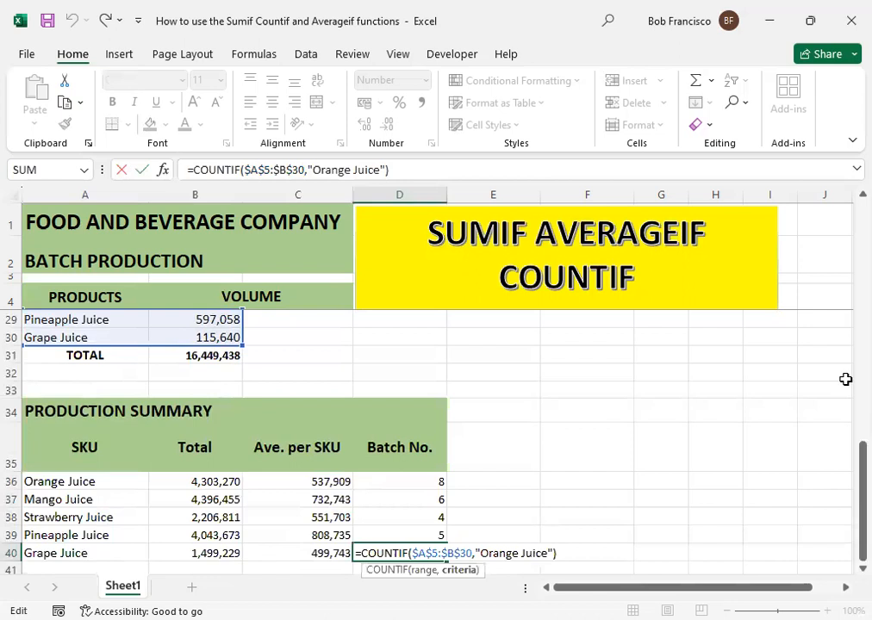
key(BackSpace)
key(BackSpace)
key(BackSpace)
key(BackSpace)
key(BackSpace)
key(BackSpace)
text(ge)
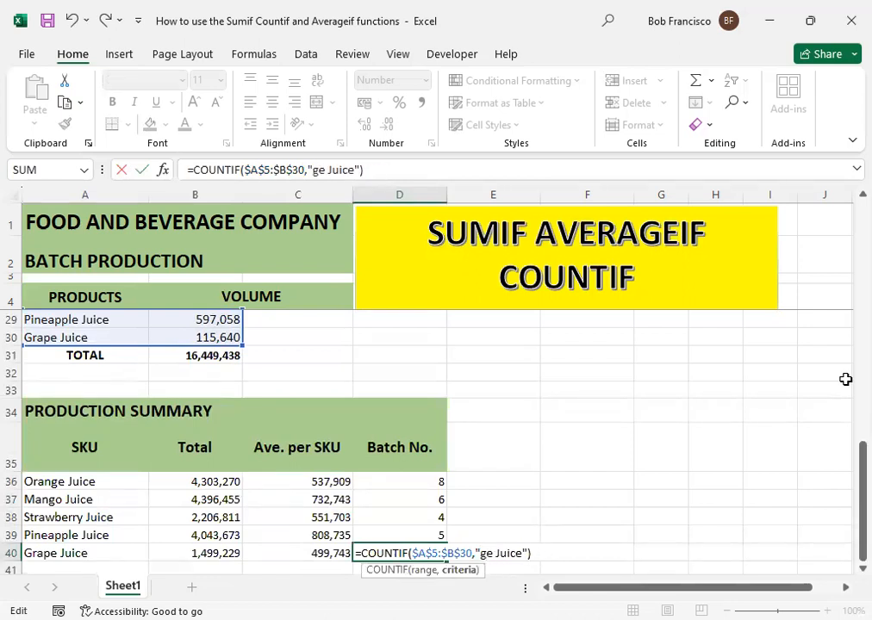
key(BackSpace)
text(rape)
key(Return)
Go back to the Orange Juice row of the production summary and look across its batch number, average and total formulas.
key(Up)
key(Up)
key(Up)
key(Up)
key(Up)
key(Left)
key(Left)
key(Left)
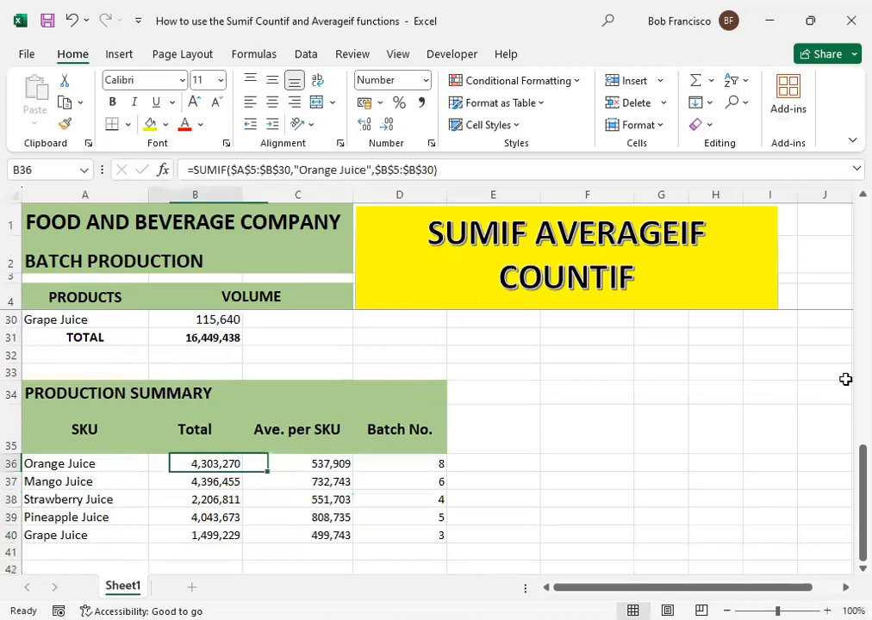
Examine the SUMIF formulas in the Total column of the production summary, from Orange Juice to Grape Juice and back.
key(Right)
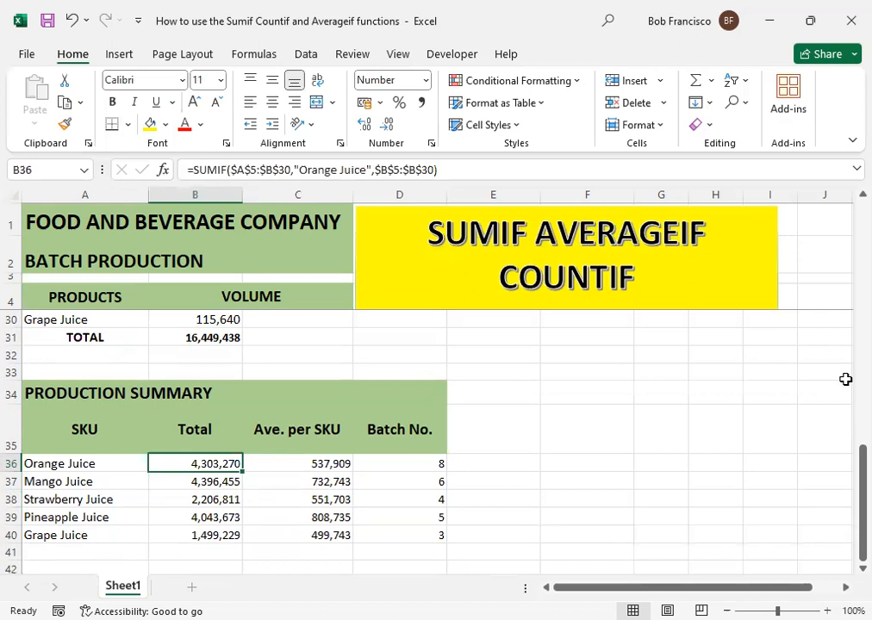
key(Down)
key(Down)
key(Down)
key(Down)
key(Up)
key(Up)
key(Up)
key(Up)
Compare the Orange Juice total, average per SKU and batch number formulas in B36:D36.
key(Right)
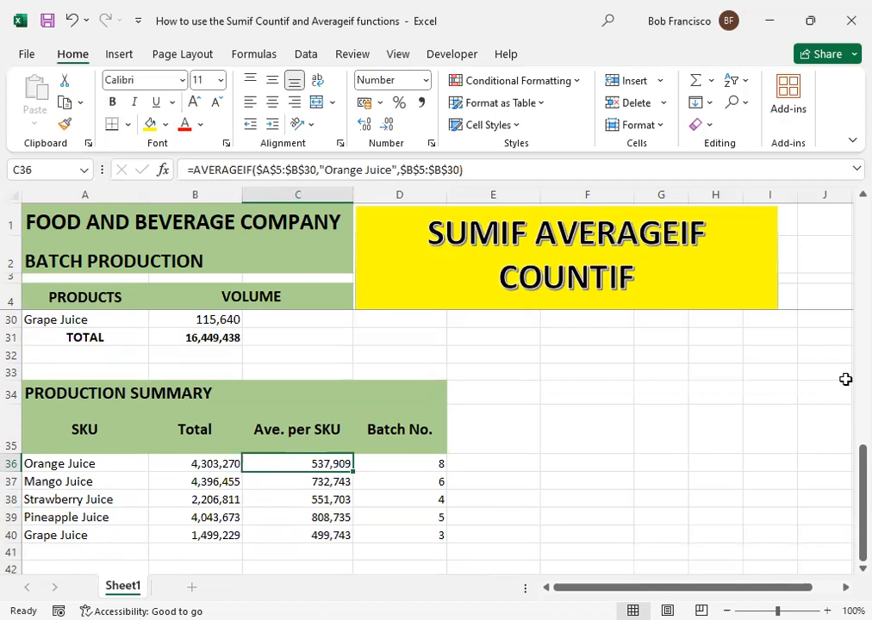
key(Right)
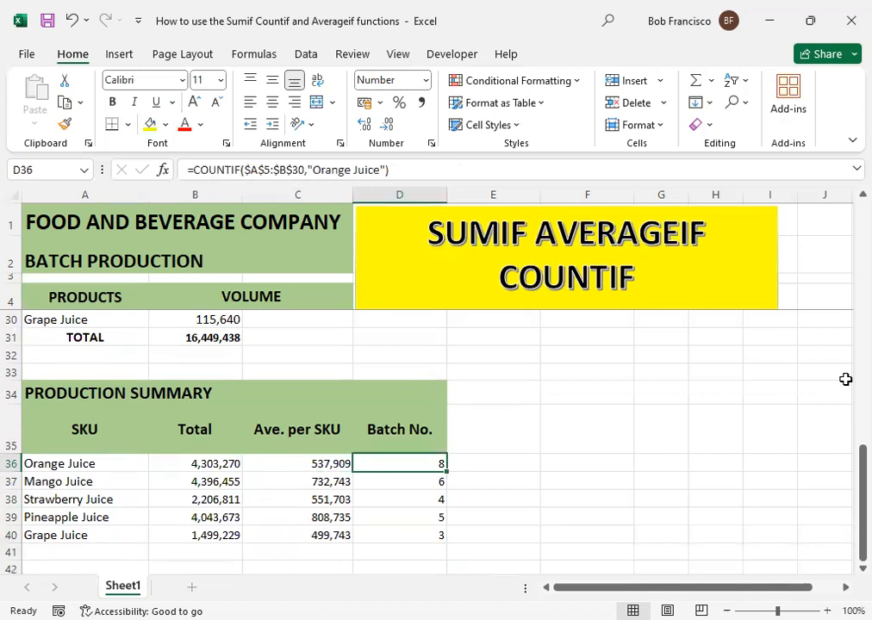
key(Left)
key(Left)
key(Left)
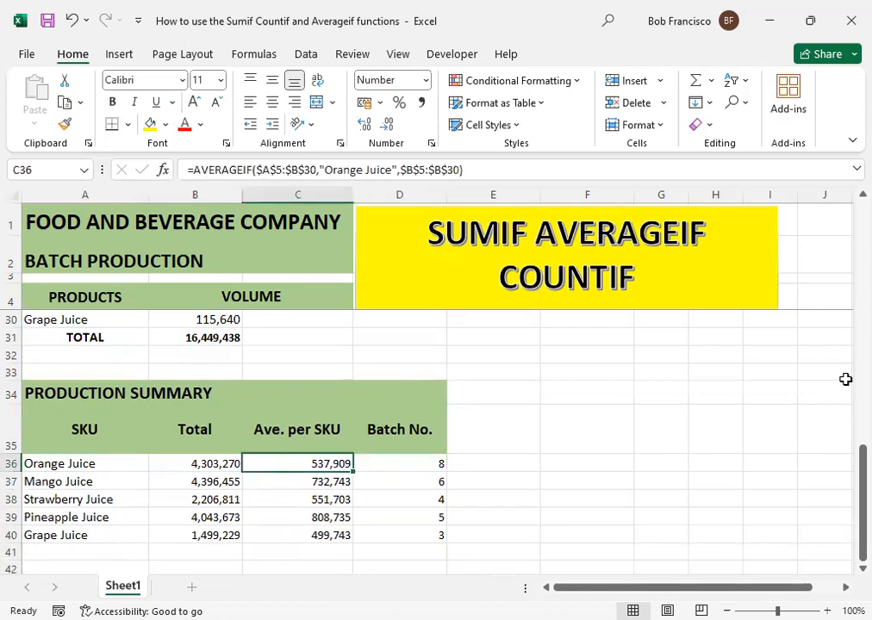
key(Right)
key(Right)
key(Right)
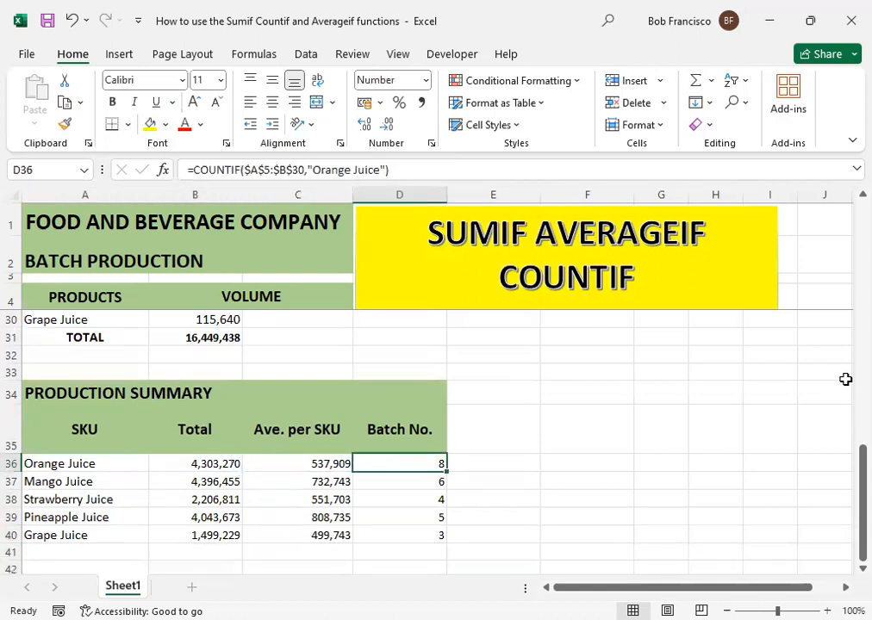
Examine the COUNTIF formula of each product in the Batch No. column, D36:D40, and return to Orange Juice.
key(Down)
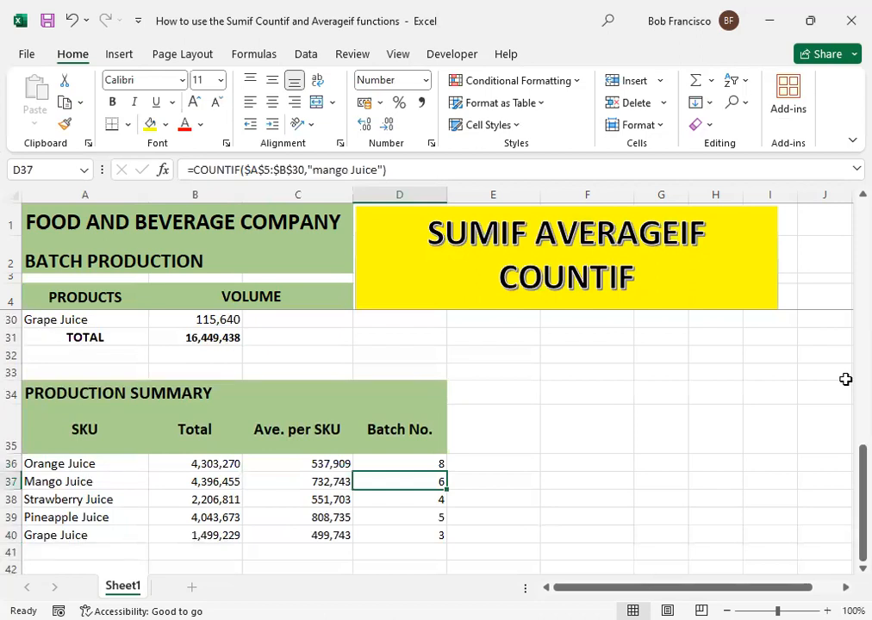
key(Down)
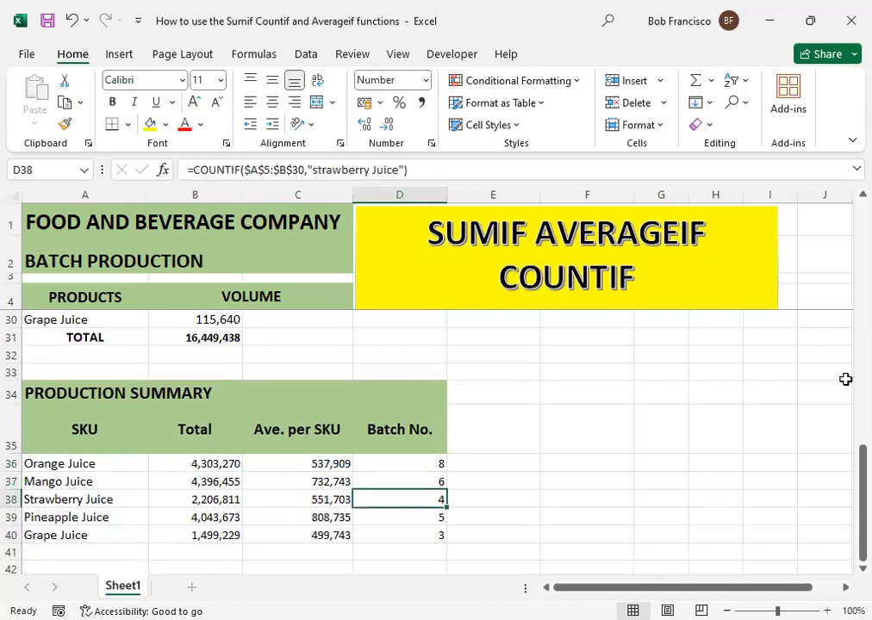
key(Down)
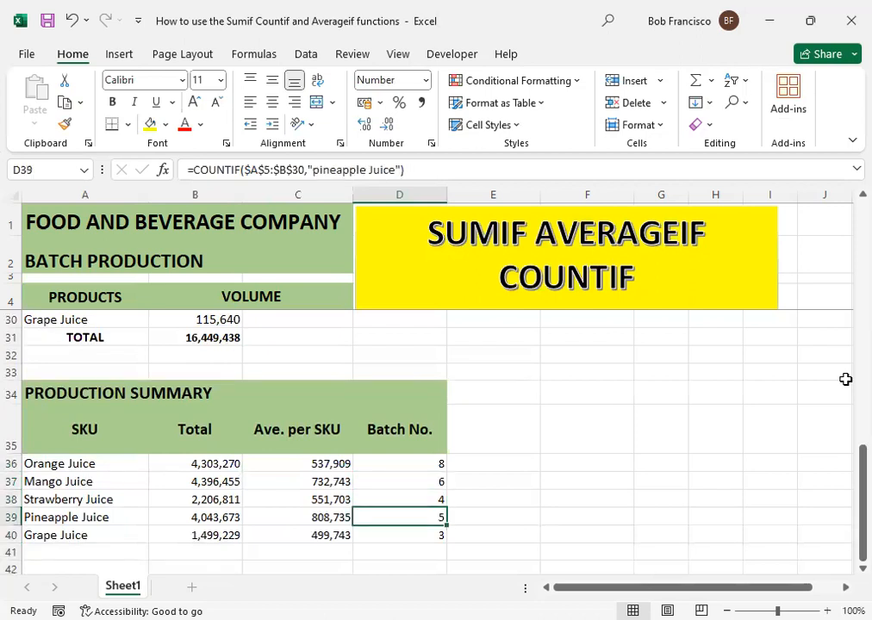
key(Down)
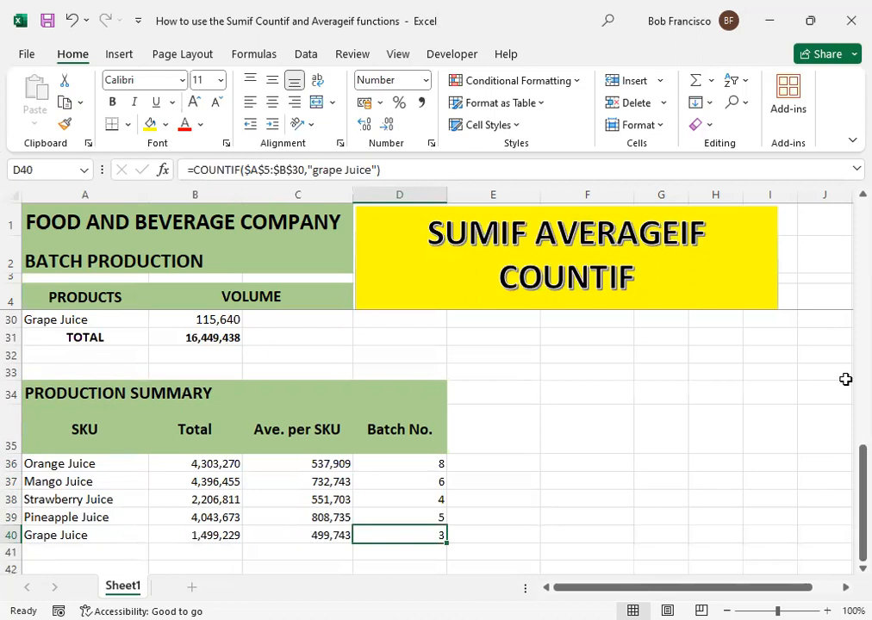
key(Up)
key(Up)
key(Up)
key(Up)
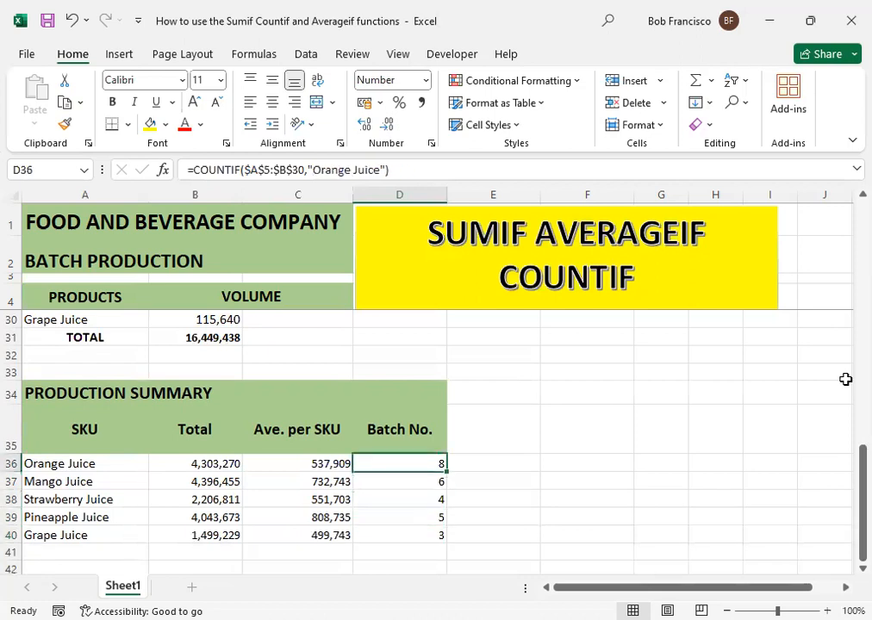
Enter the check formula =B36/C36 in E36, beside the Orange Juice batch number, and fill it down to E40.
key(Right)
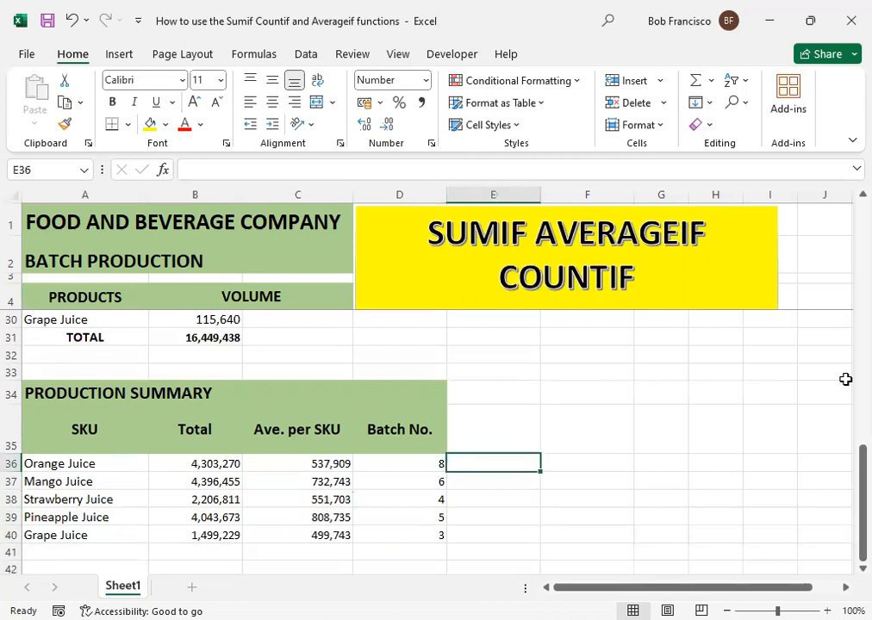
text(=)
key(Left)
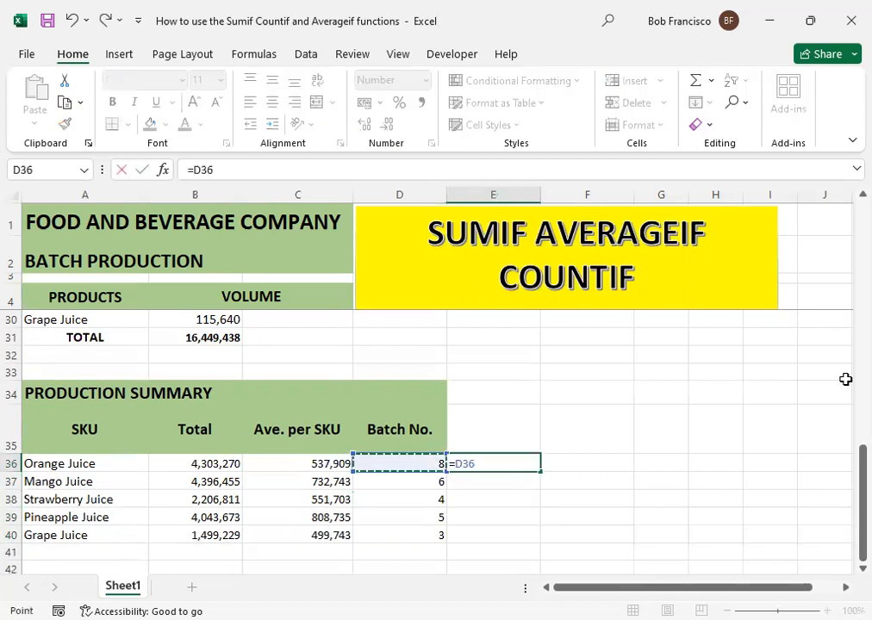
key(Left)
key(Left)
text(/)
key(Left)
key(Left)
key(Left)
key(Right)
key(Return)
key(Up)
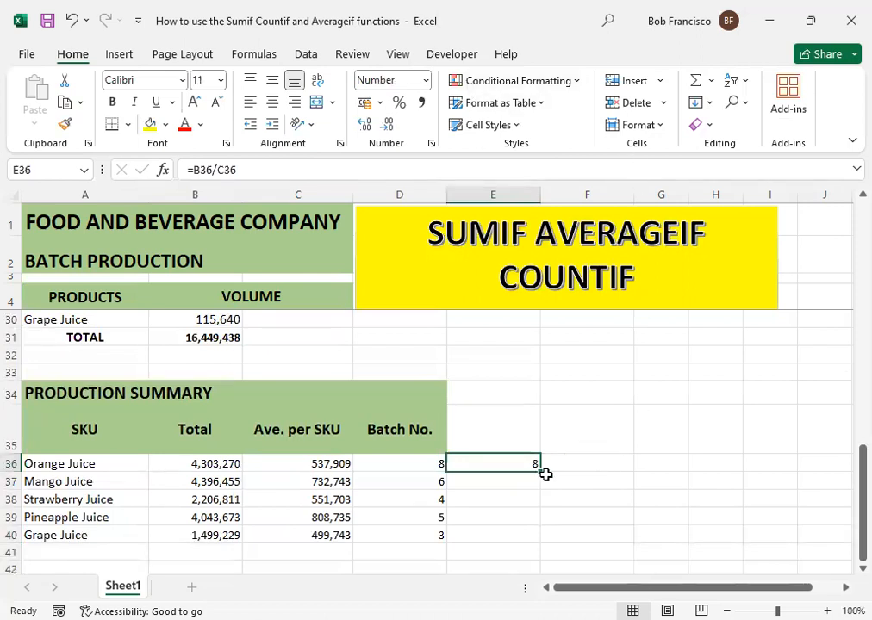
drag(540, 473, 541, 541)
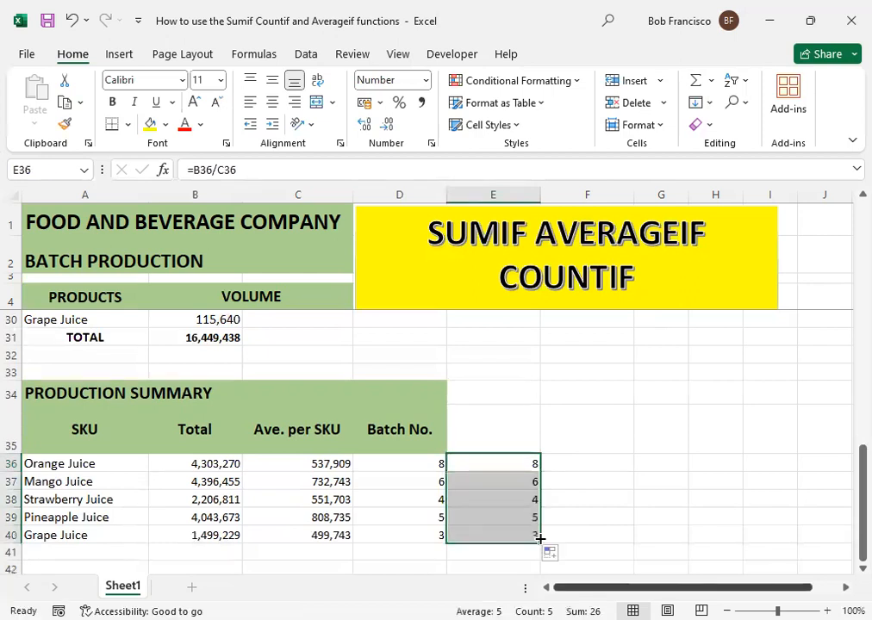
Clear the check formulas from E36:E40 and return to E36.
click(506, 462)
drag(507, 462, 507, 537)
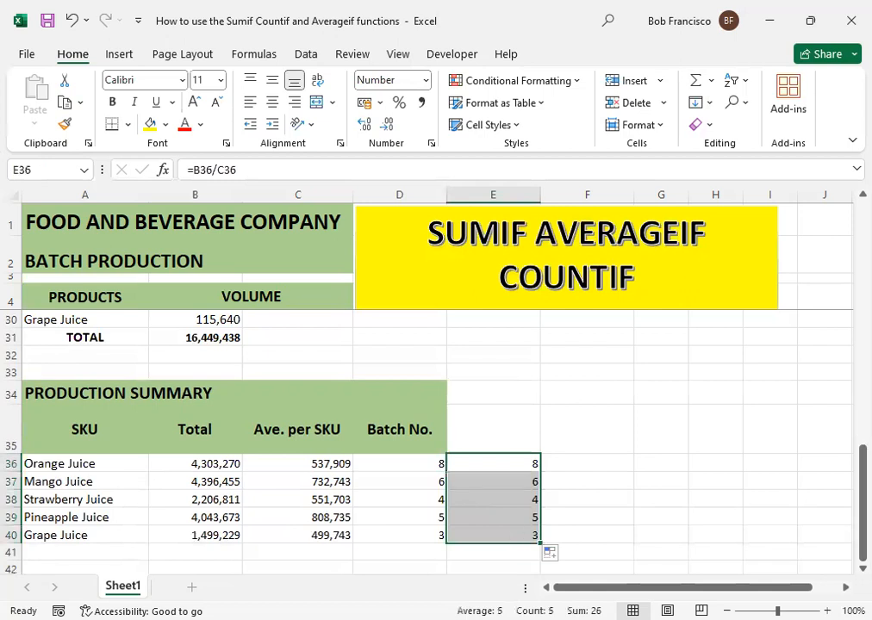
key(Delete)
key(Up)
key(Down)
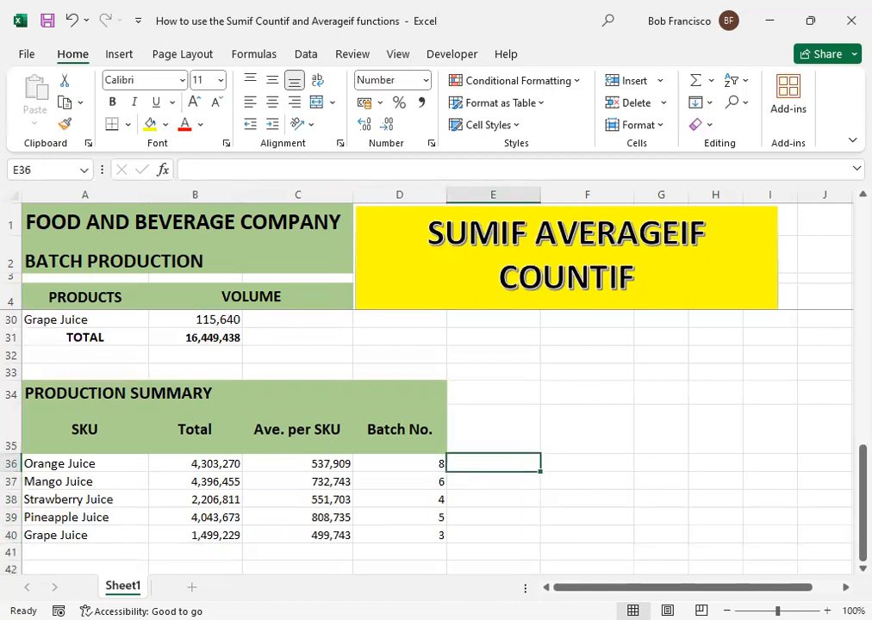
Enter =B36/D36 in E36 to divide the Orange Juice total by its batch number.
text(=)
key(Left)
key(Left)
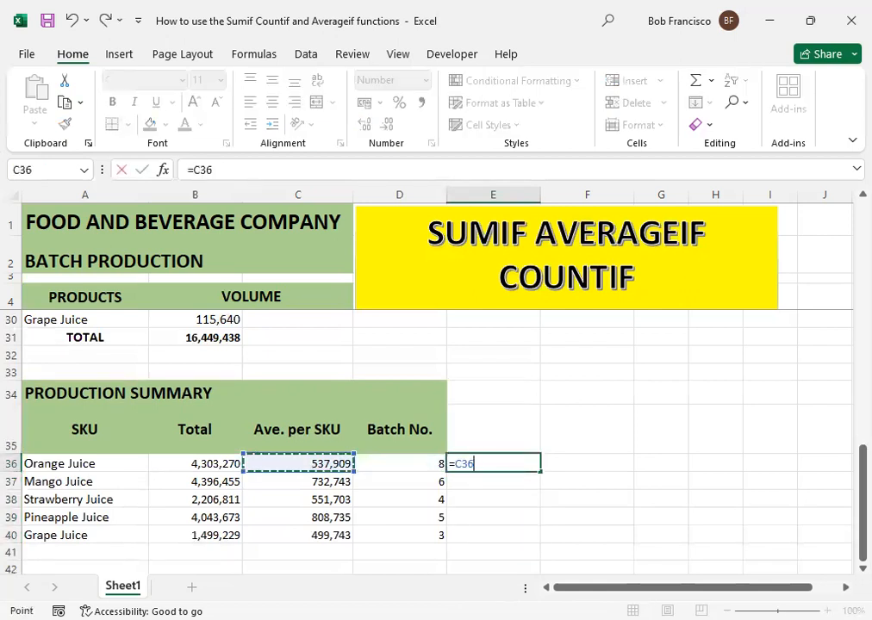
key(Left)
text(/)
key(Left)
key(Left)
key(Right)
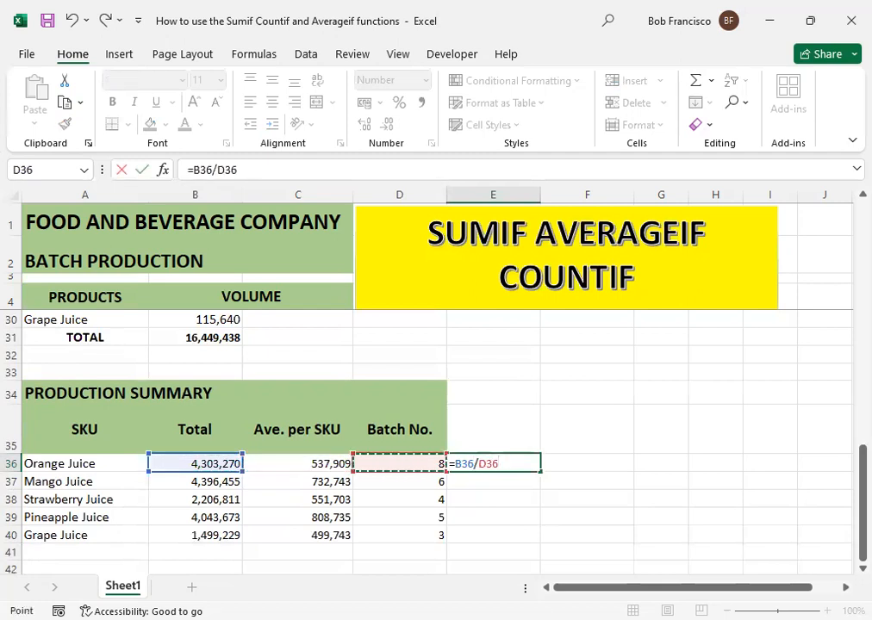
key(Return)
key(Up)
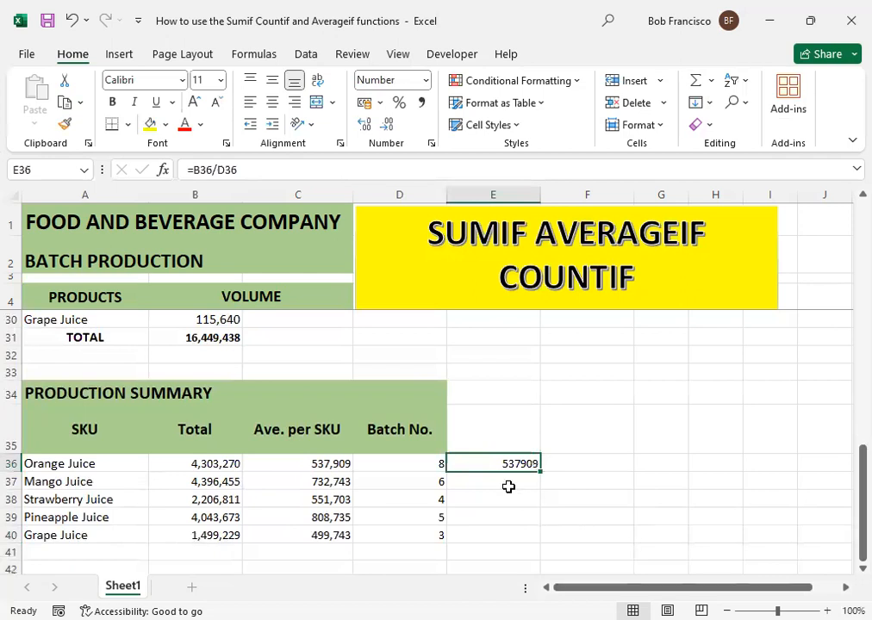
Format E36 with a thousands separator and no decimal places.
click(421, 102)
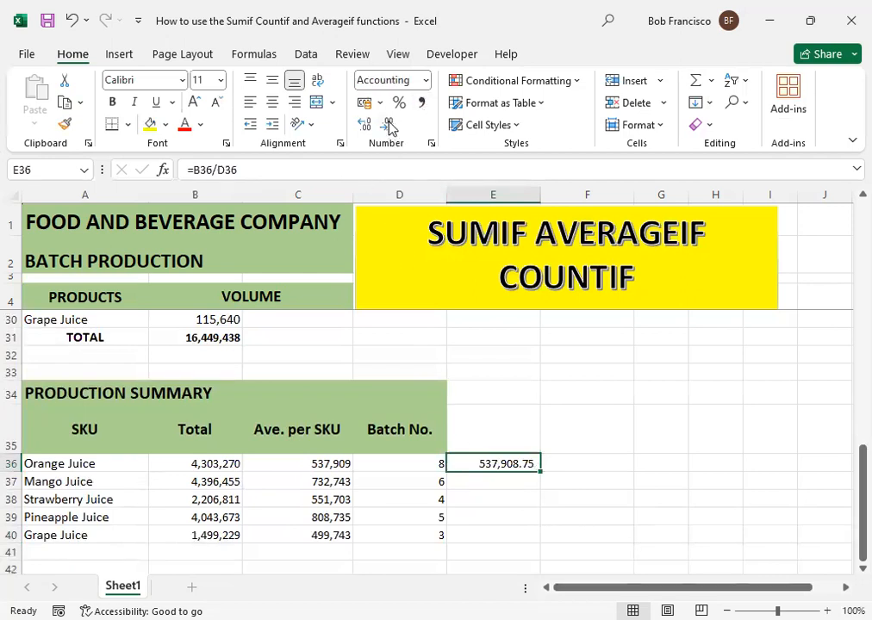
click(389, 127)
click(390, 127)
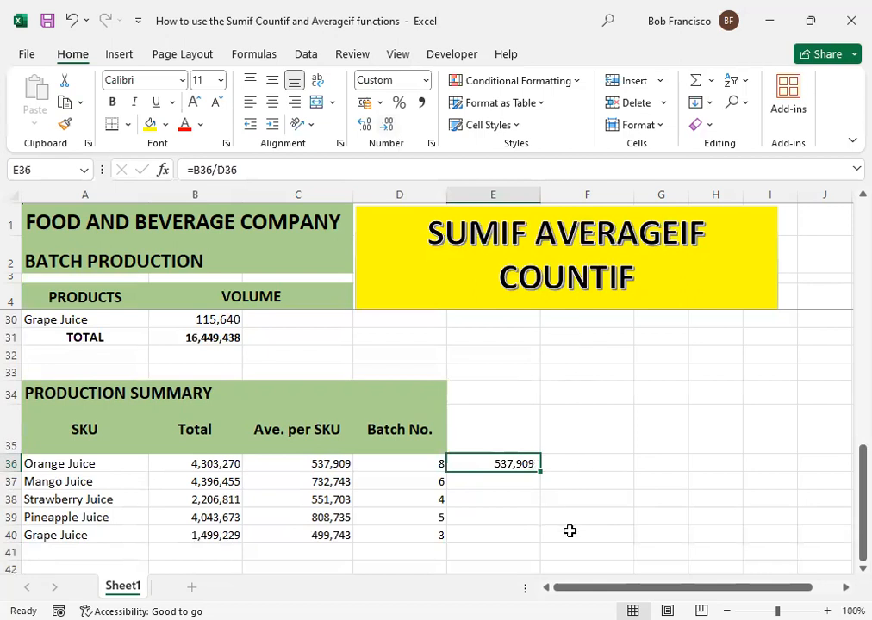
Compare E36 with the Orange Juice average in C36, clear E36 and return to the batch number cell.
key(Left)
key(Left)
key(Right)
key(Right)
key(Delete)
key(Left)
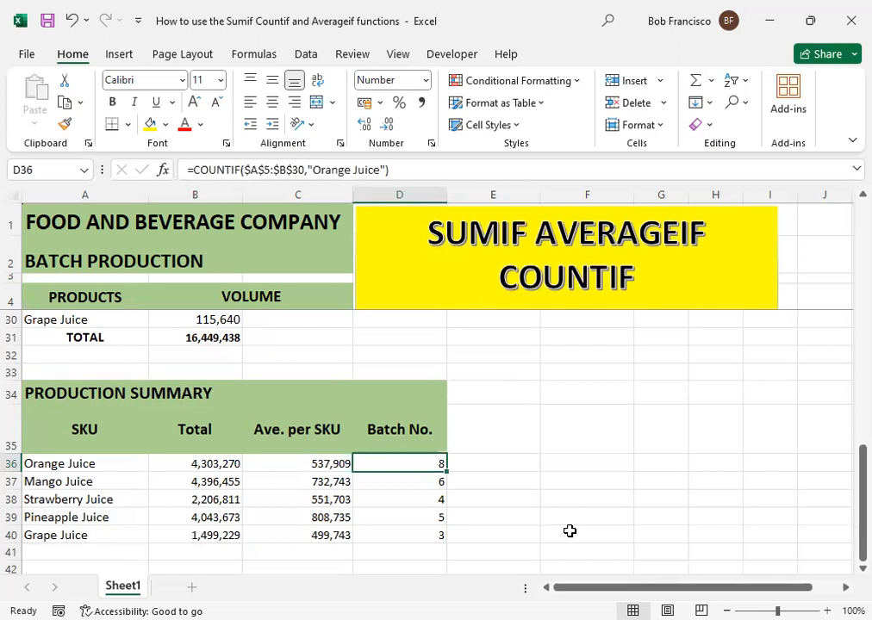
Go back and forth across the Orange Juice row to review its SUMIF, AVERAGEIF and COUNTIF formulas in B36:D36.
key(Left)
key(Right)
key(Left)
key(Left)
key(Right)
key(Right)
key(Right)
key(Left)
key(Left)
key(Left)
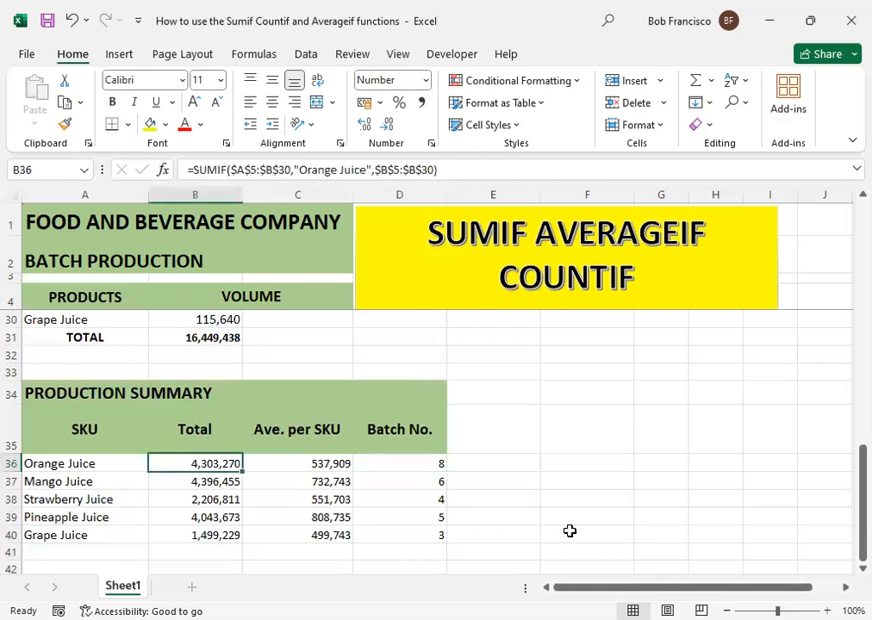
key(Right)
key(Right)
key(Right)
key(Left)
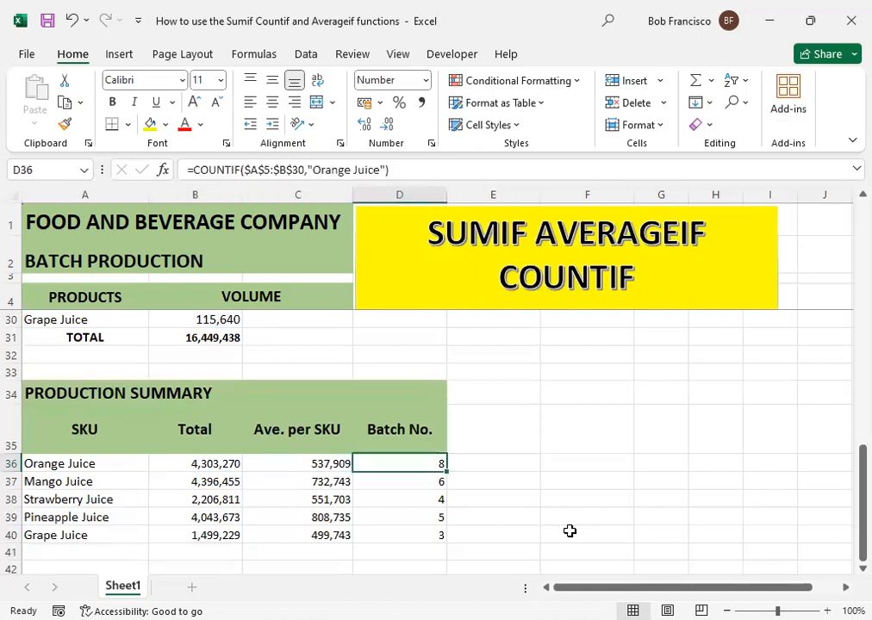
key(Left)
key(Left)
key(Right)
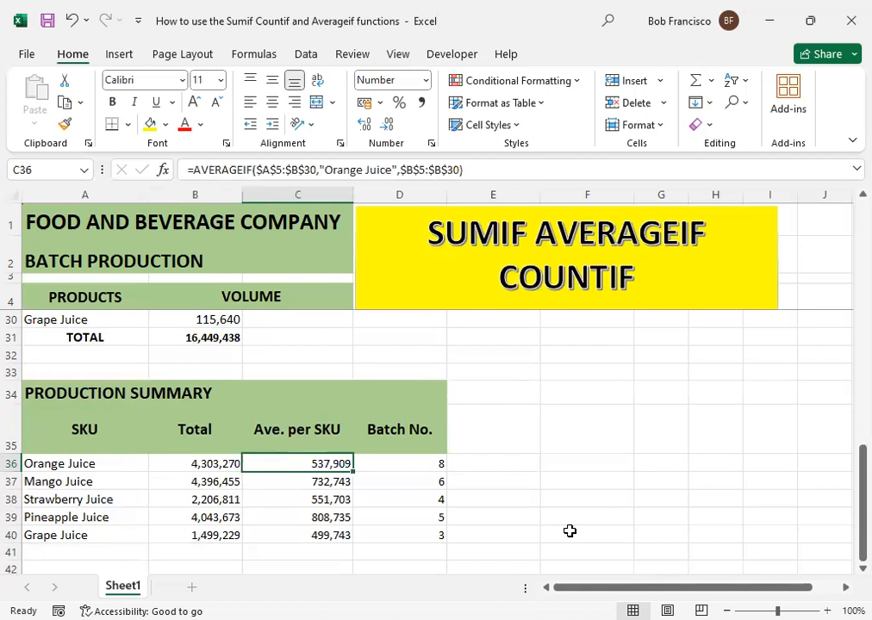
key(Right)
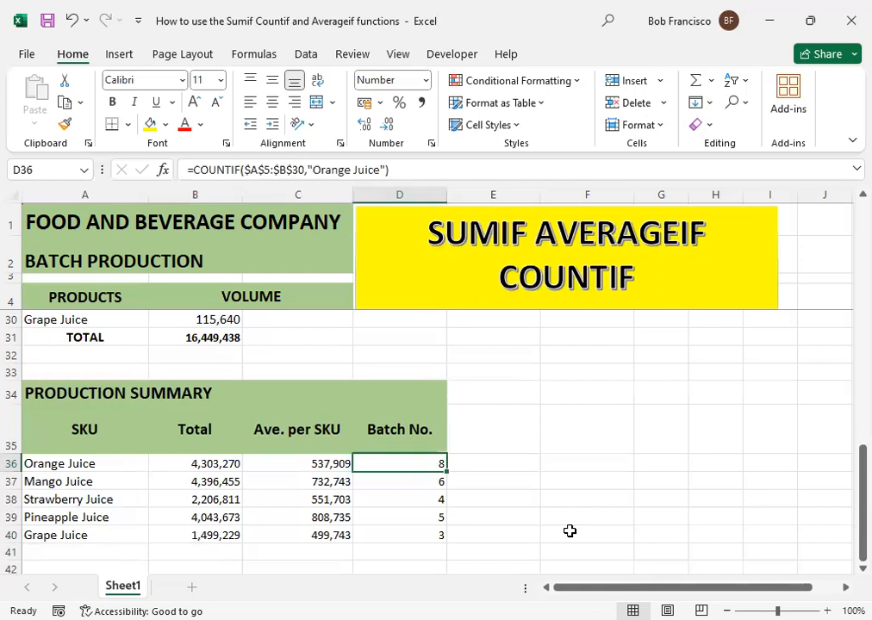
key(Left)
key(Left)
key(Right)
key(Right)
key(Left)
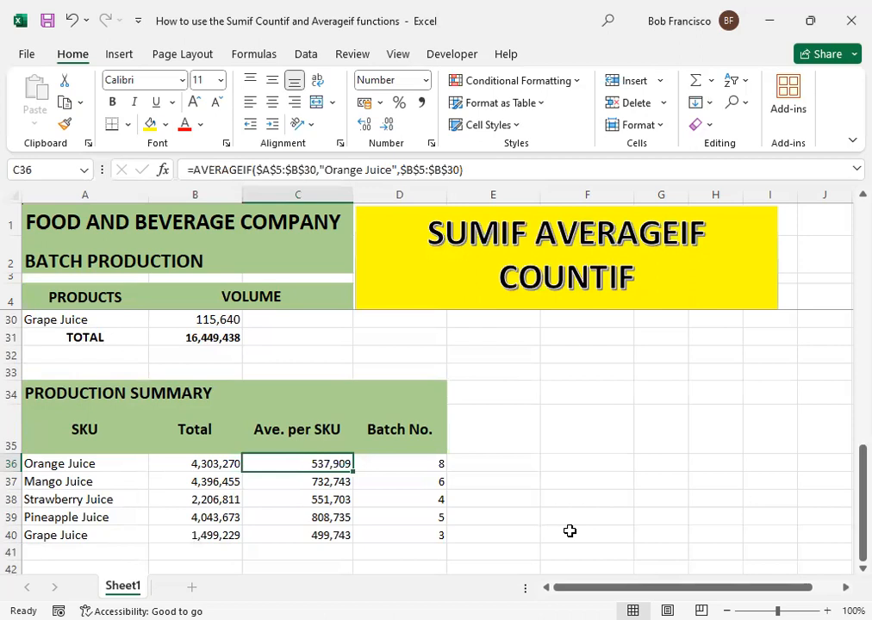
key(Right)
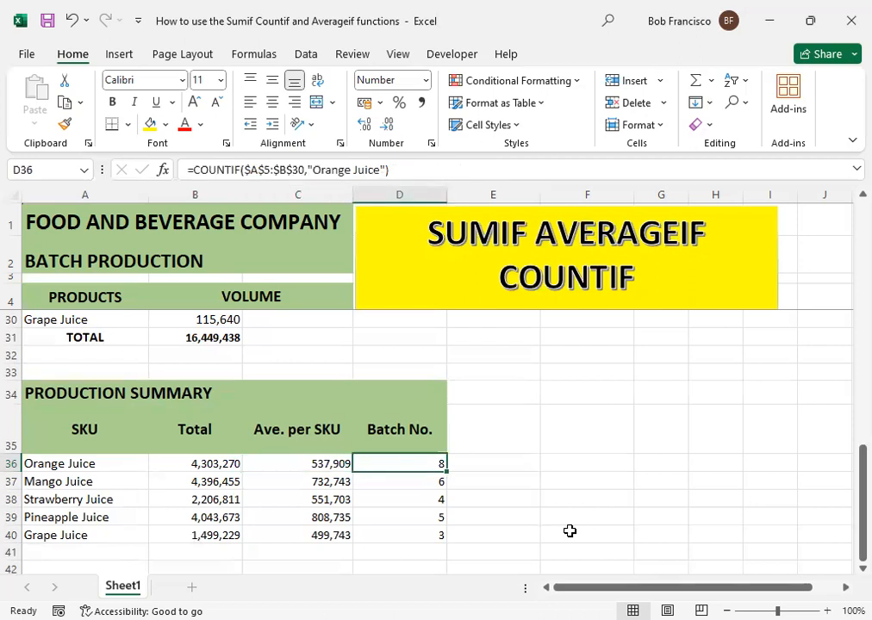
key(Left)
key(Left)
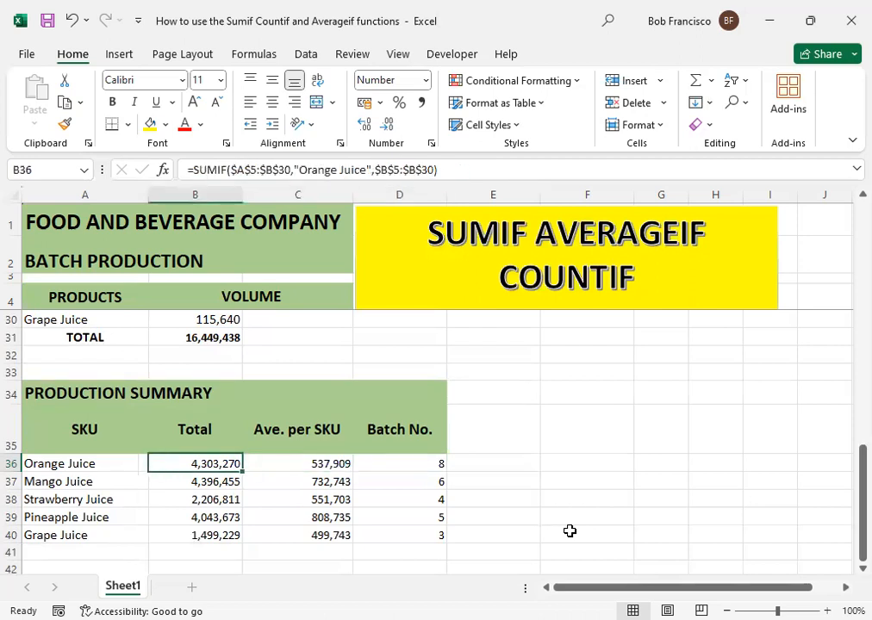
key(Right)
key(Right)
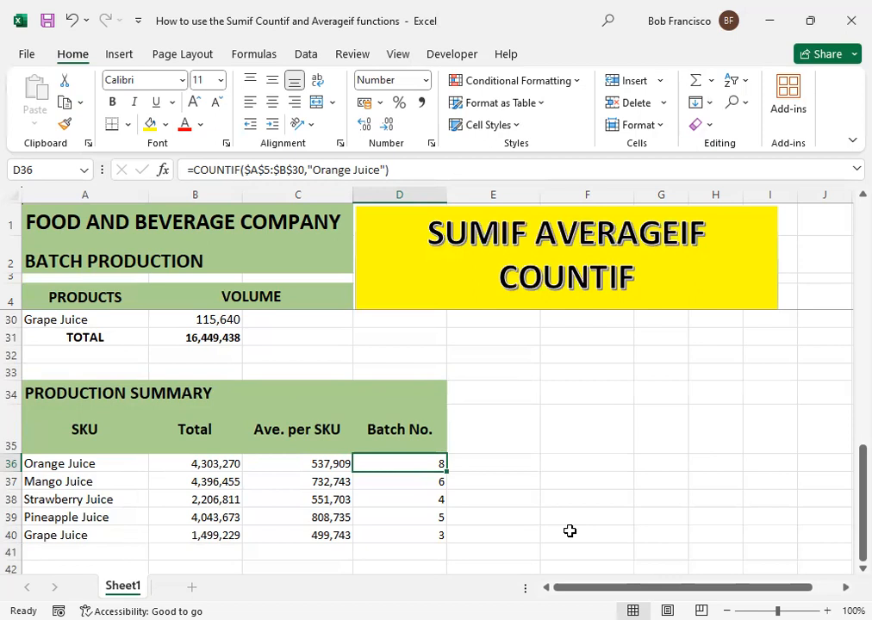
Look at the Ave. per SKU and Batch No. headings and return to the Orange Juice batch number in D36.
key(Left)
key(Up)
key(Up)
key(Down)
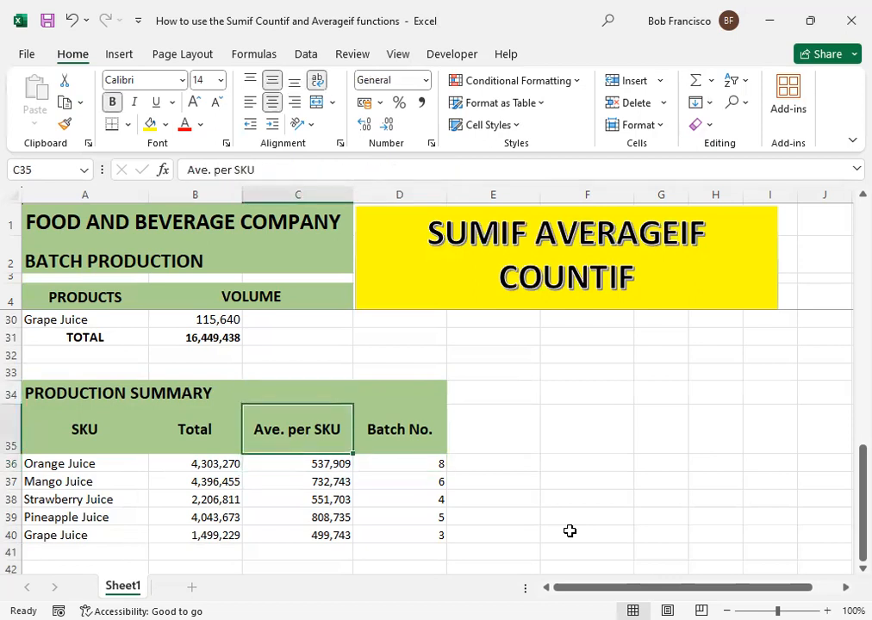
key(Right)
key(Down)
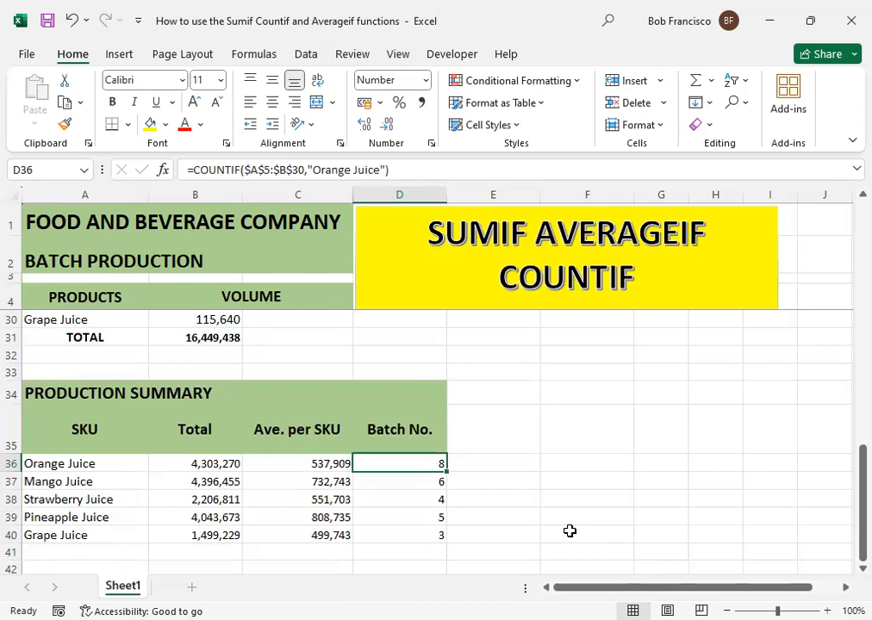
key(Right)
key(Left)
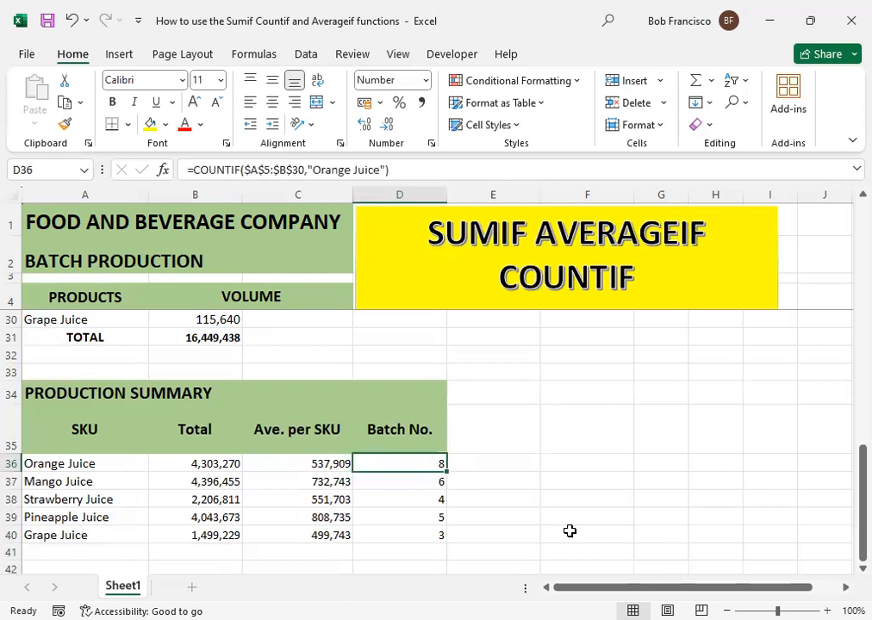